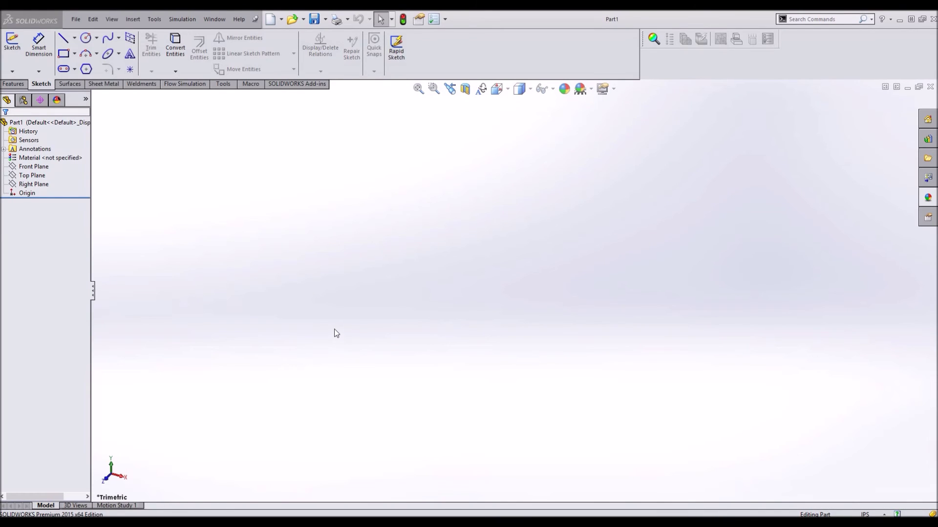
Sketch a circle of about 2.07 in radius on the Top Plane, centred on the origin
click(90, 43)
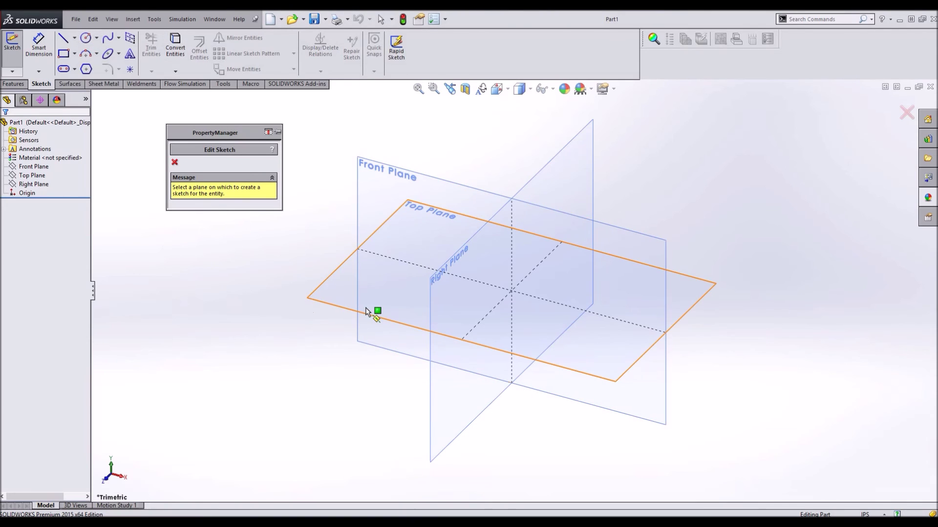
click(363, 308)
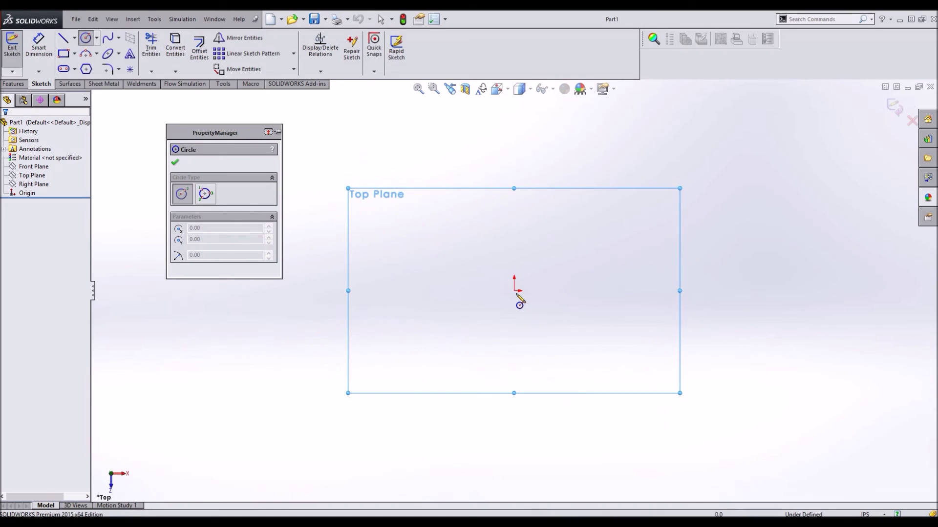
click(515, 291)
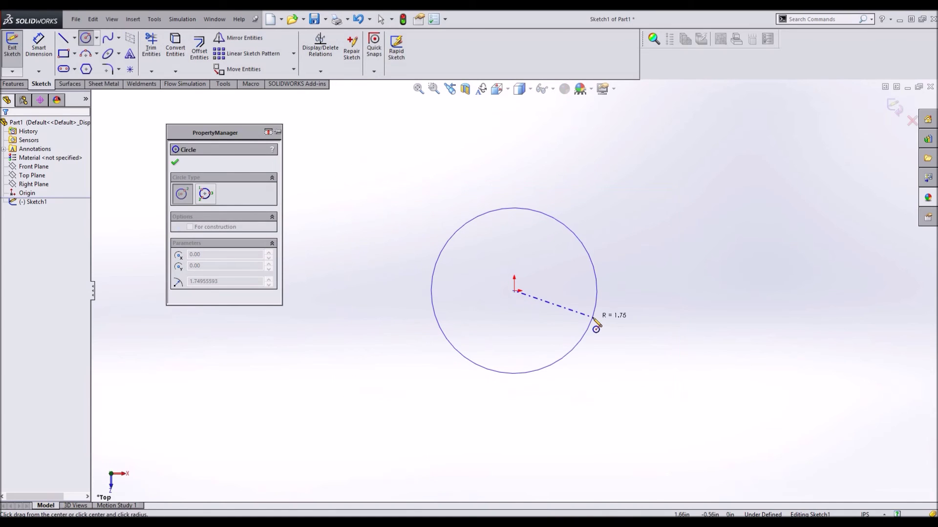
click(608, 318)
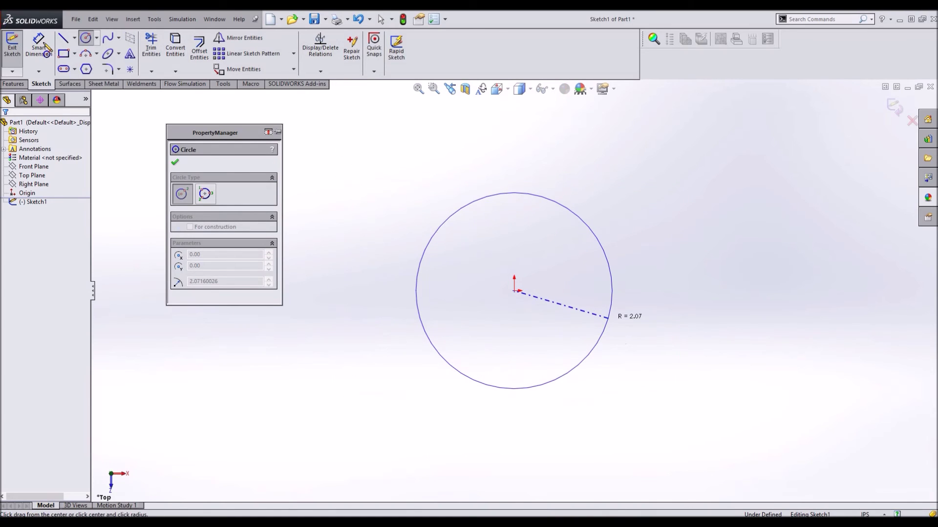
Dimension the circle's diameter at 2.99 in
click(40, 47)
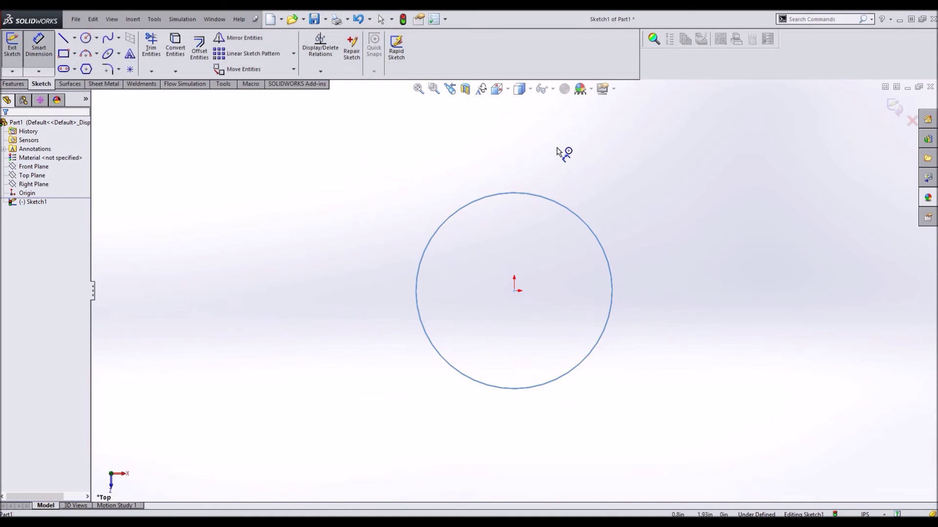
click(554, 179)
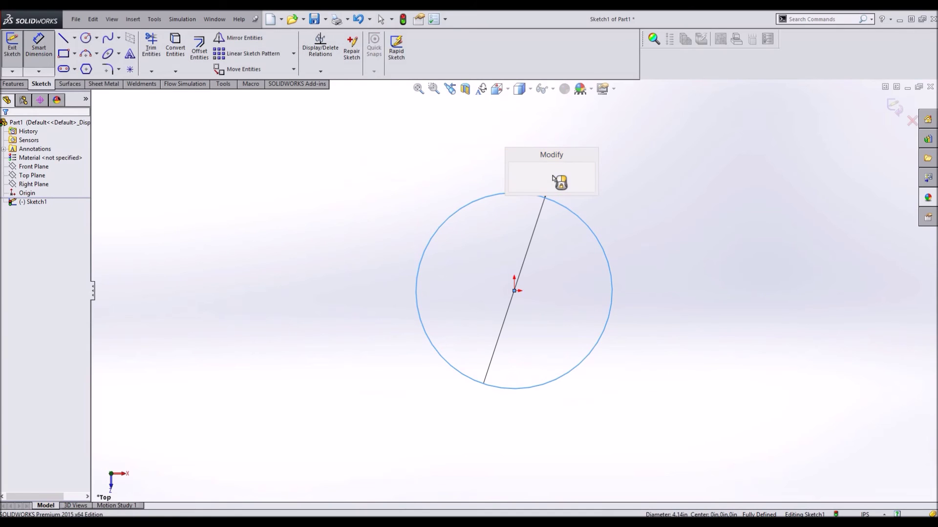
text(2.99)
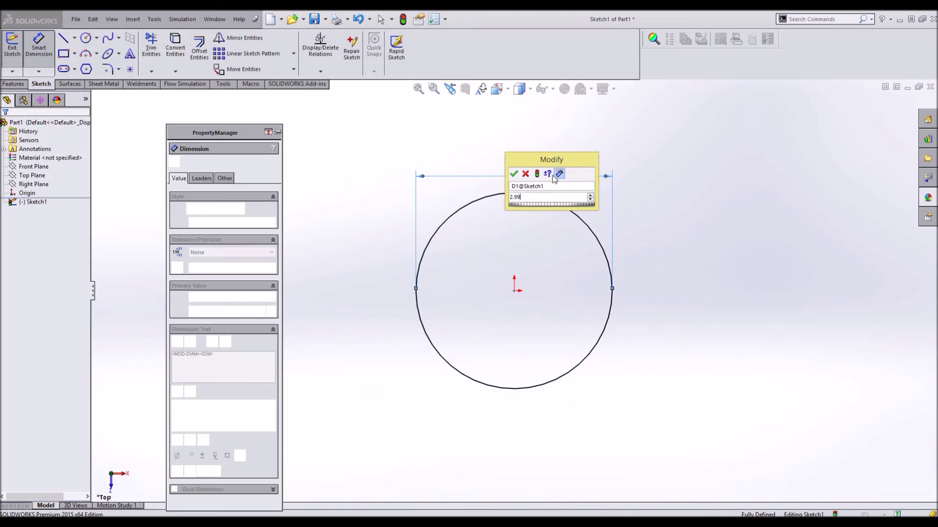
key(Return)
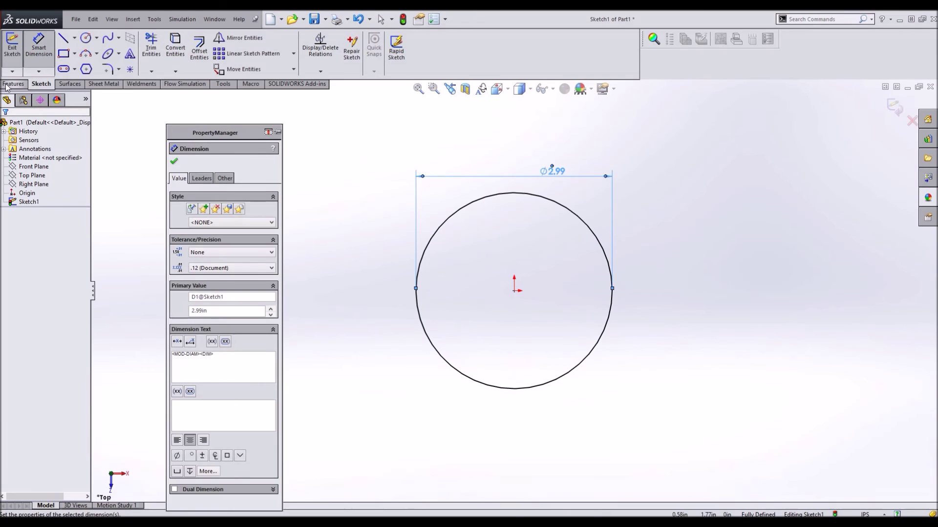
Extrude the circle into a solid cylinder with a blind depth of 2 in
click(6, 85)
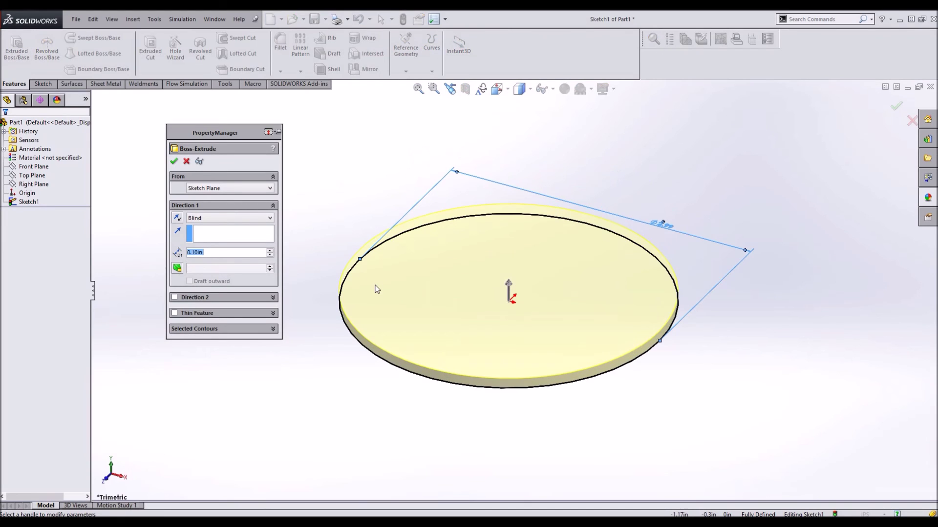
text(3)
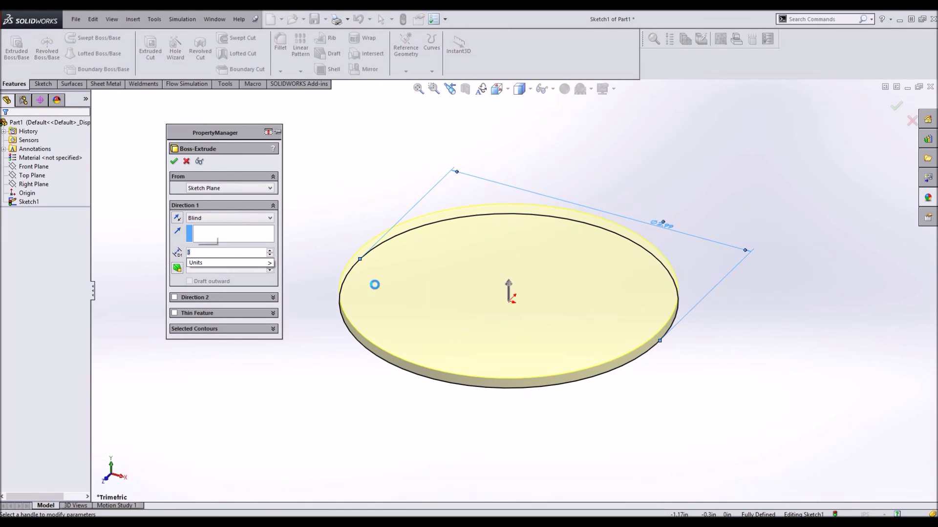
key(Return)
key(Up)
key(Up)
scroll(584, 191, up, 3)
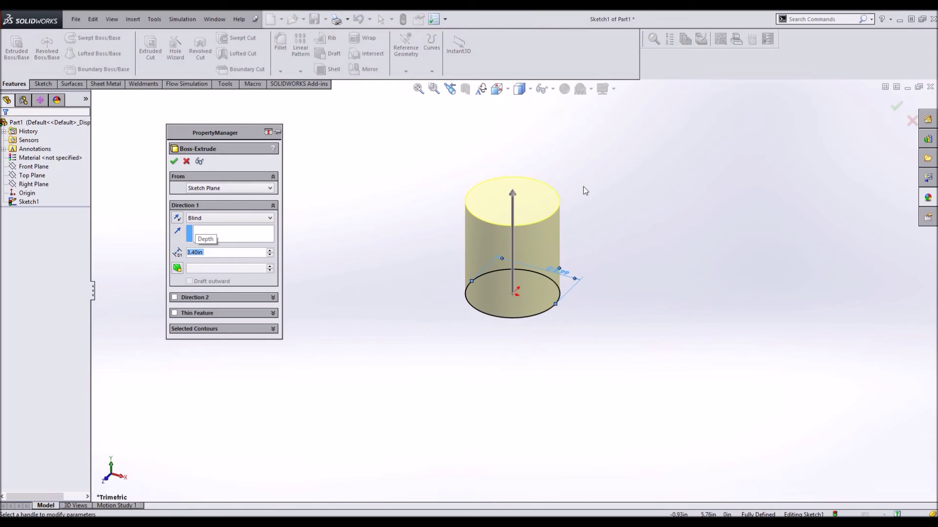
text(2)
key(Return)
scroll(568, 258, down, 2)
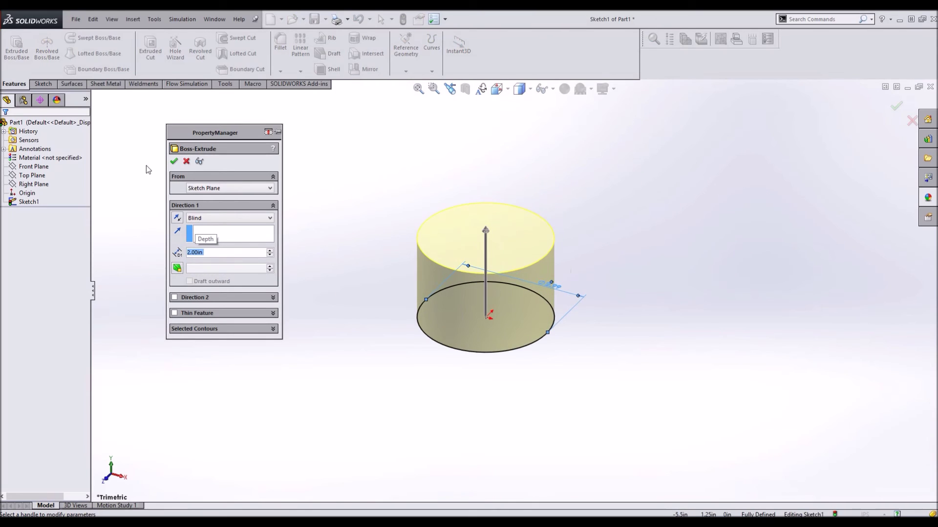
click(174, 161)
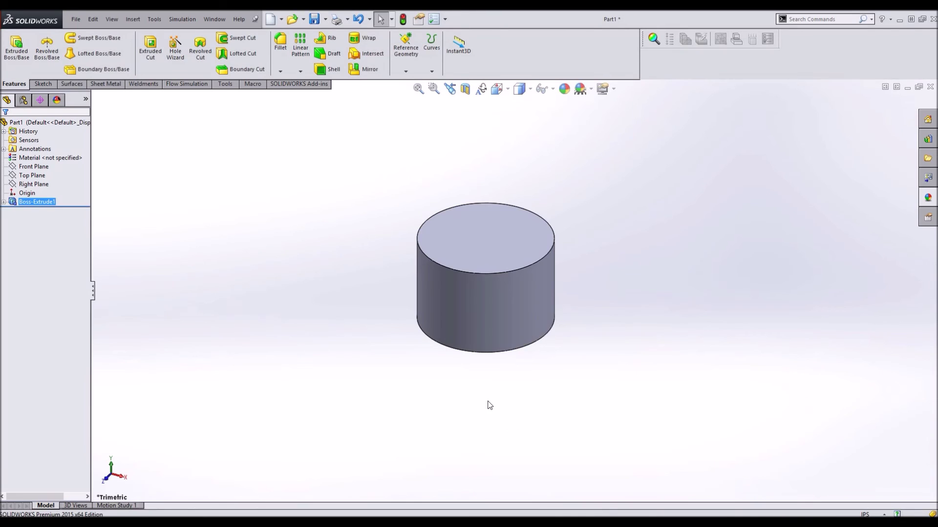
Sketch a circle of about 1.23 in radius on the cylinder's bottom face, centred on the origin
middle_drag(464, 351, 479, 319)
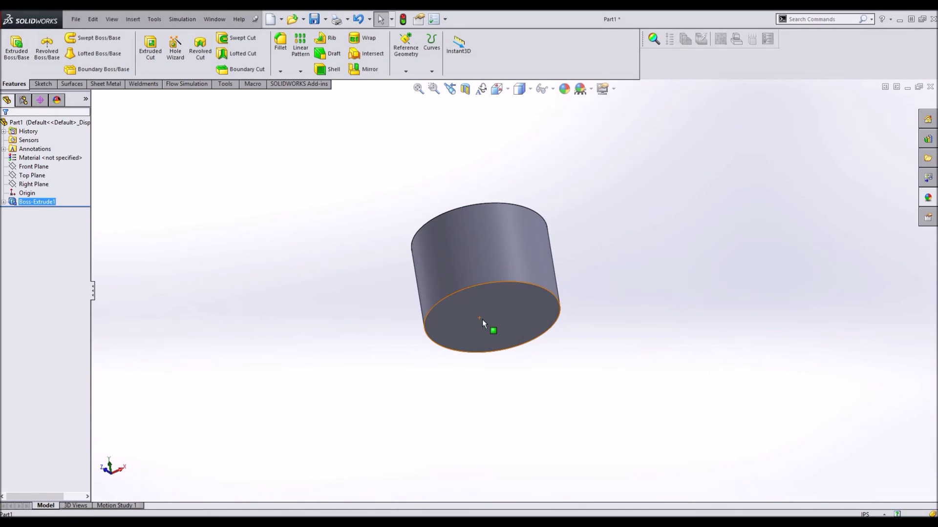
click(482, 319)
key(ctrl+8)
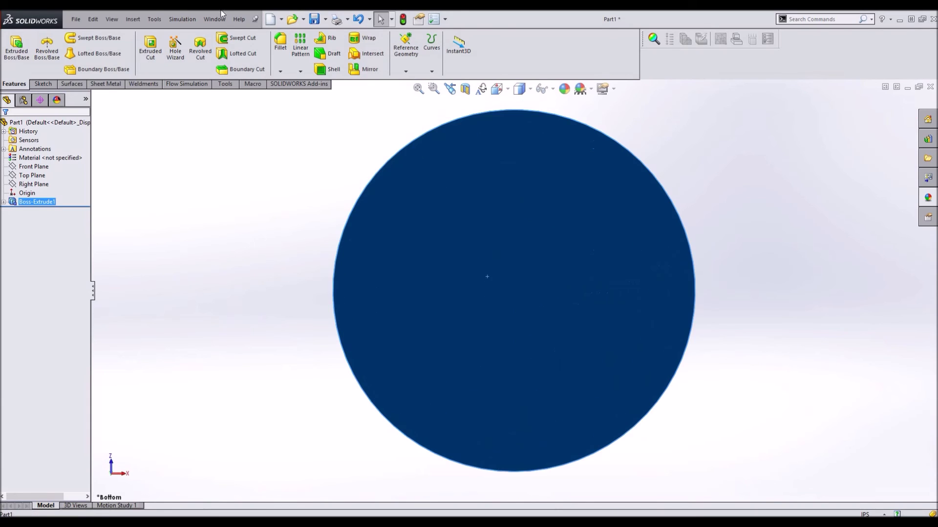
click(35, 84)
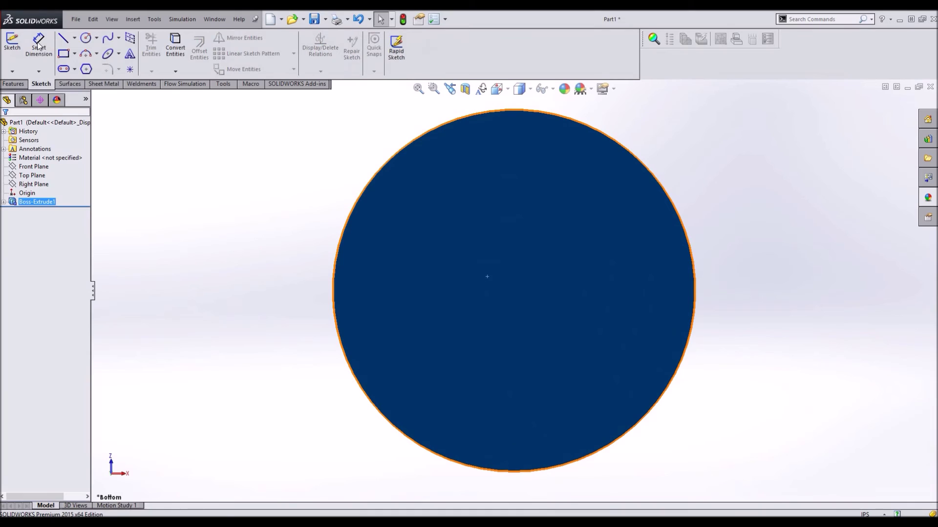
click(12, 46)
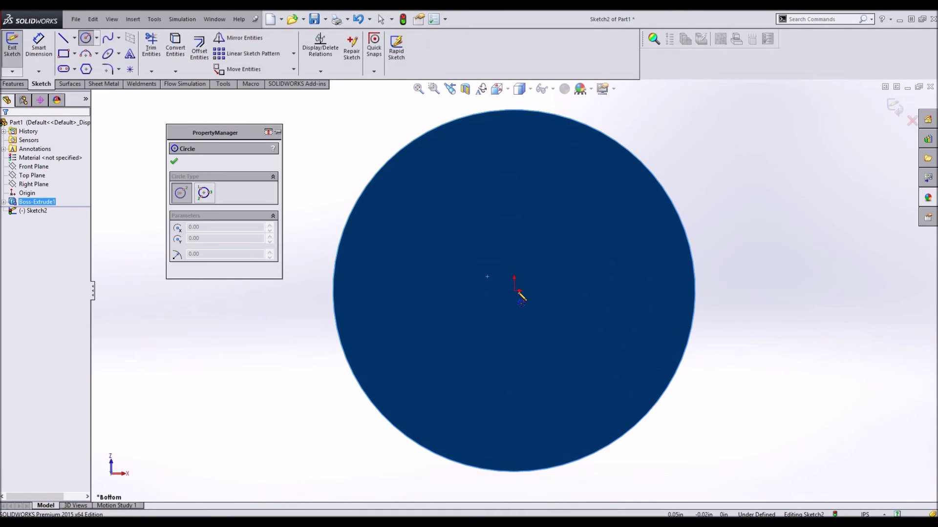
click(514, 291)
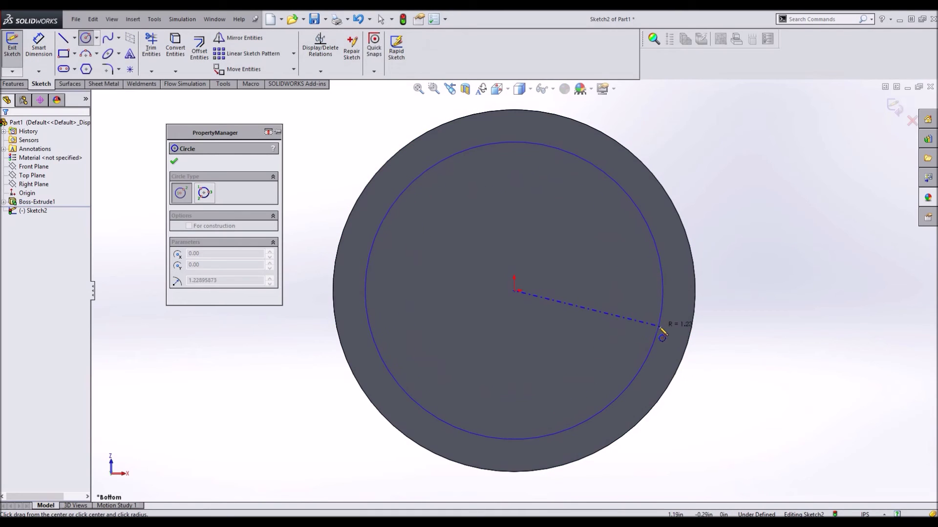
click(656, 324)
Dimension the gap between the new circle and the cylinder's outer edge at 0.45 in
click(38, 46)
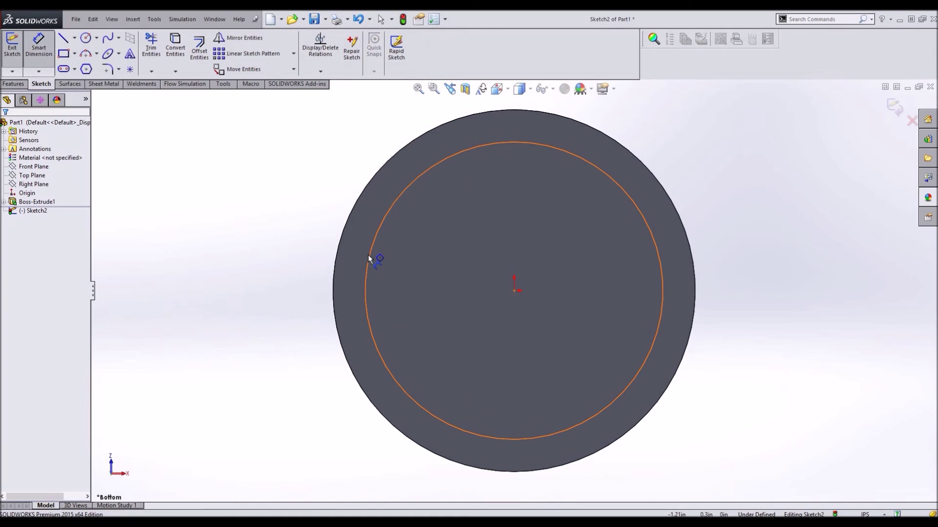
click(365, 303)
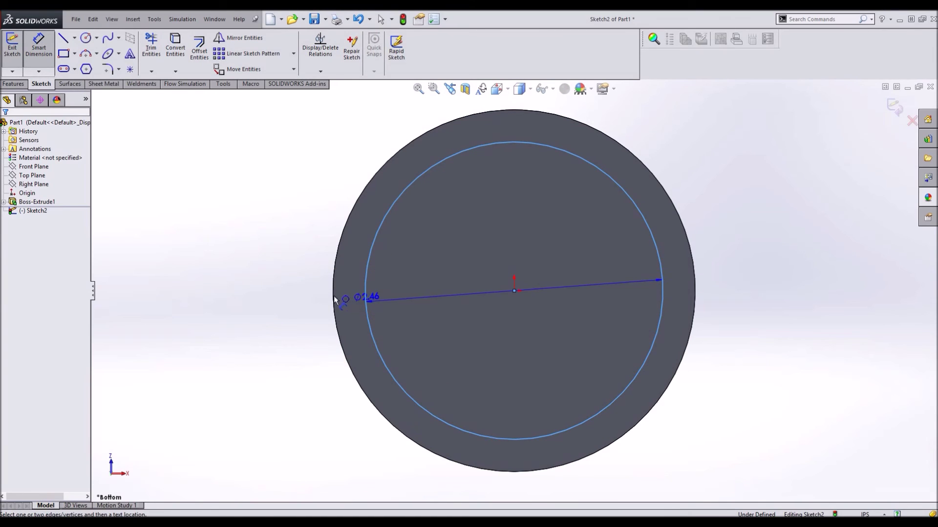
click(334, 299)
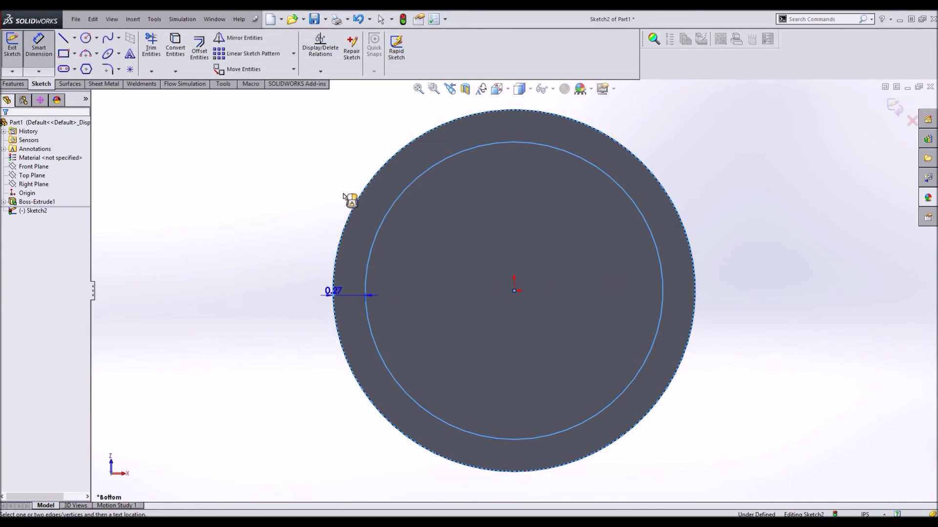
click(282, 299)
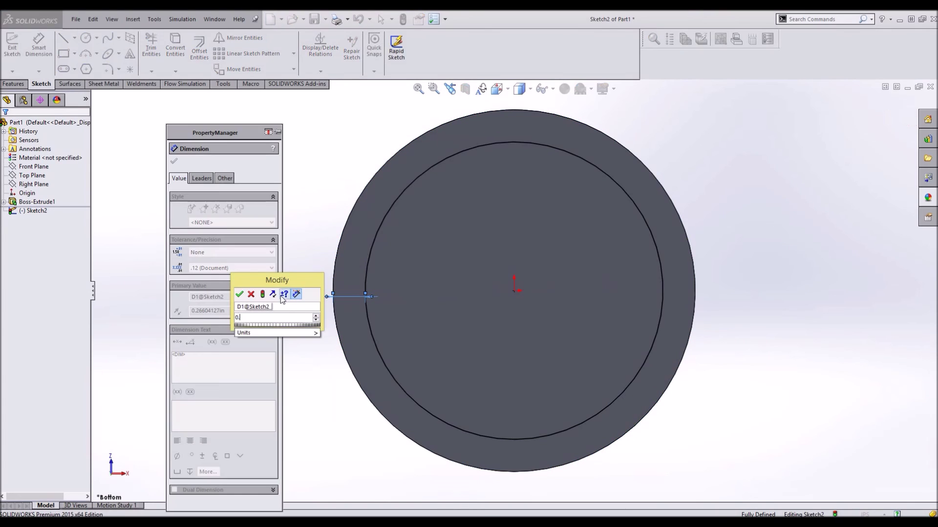
key(Return)
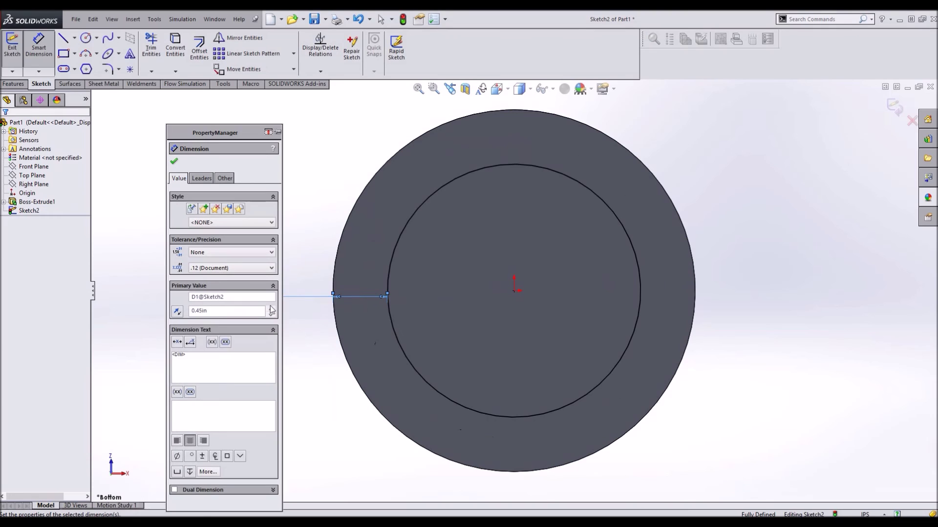
Set the gap between the sketched circle and the outer edge to 0.3 in and finish dimensioning
key(f)
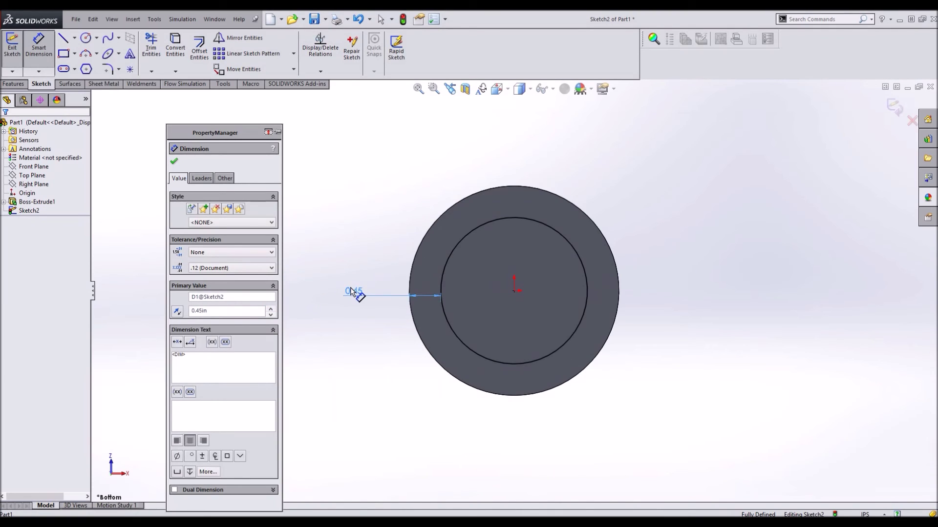
double_click(351, 291)
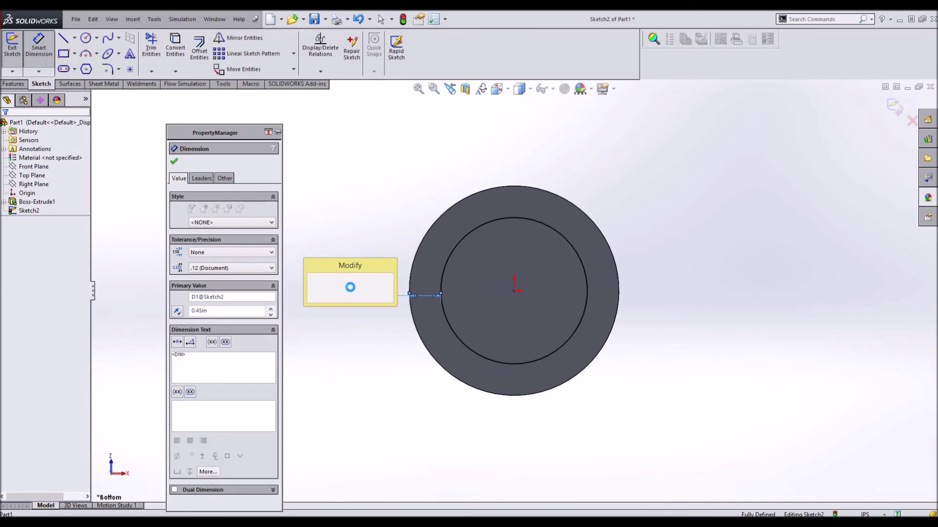
text(0.3)
key(Return)
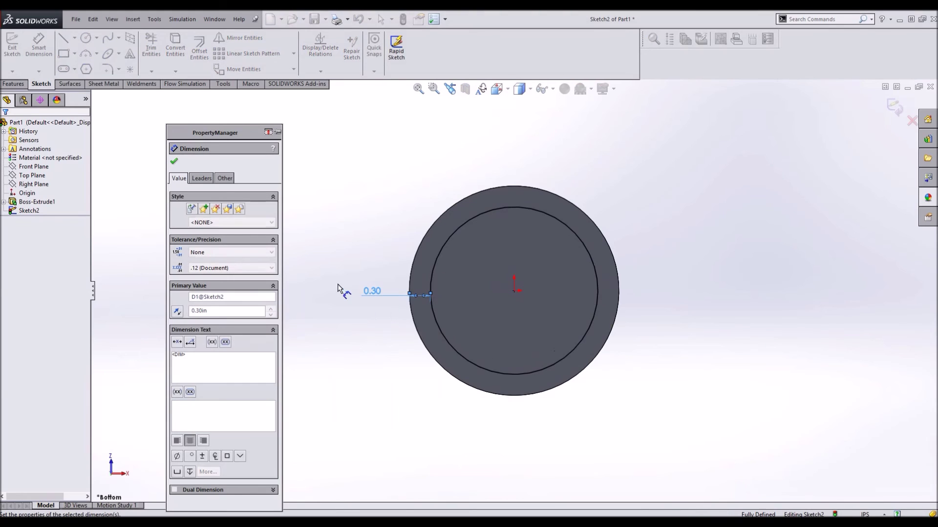
scroll(490, 282, down, 2)
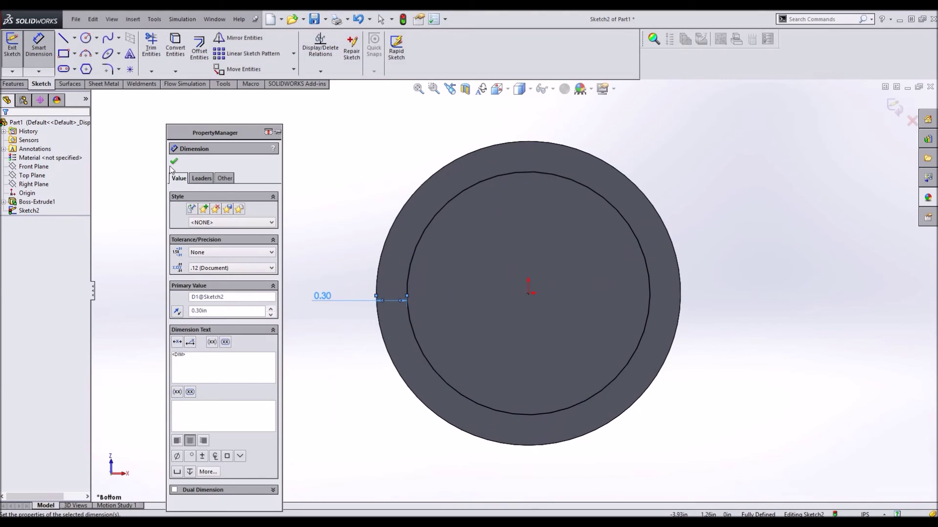
click(172, 161)
click(14, 84)
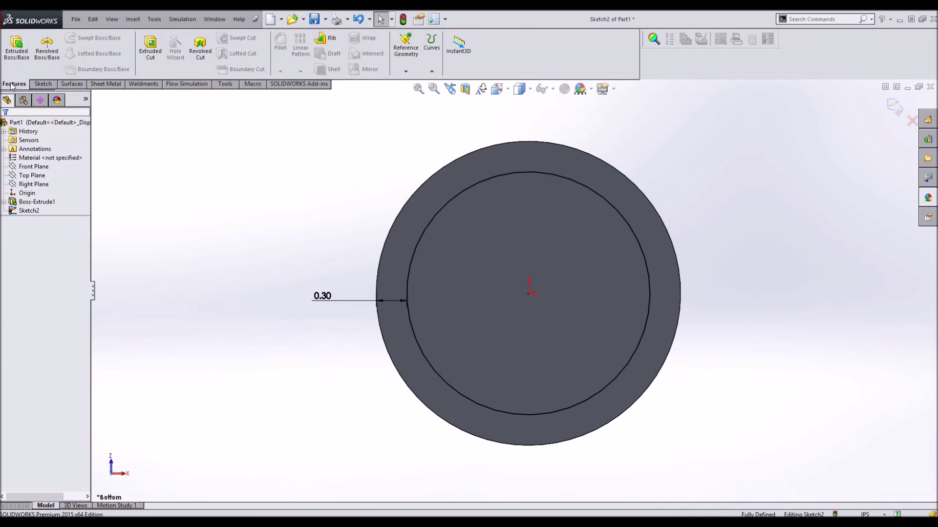
click(17, 55)
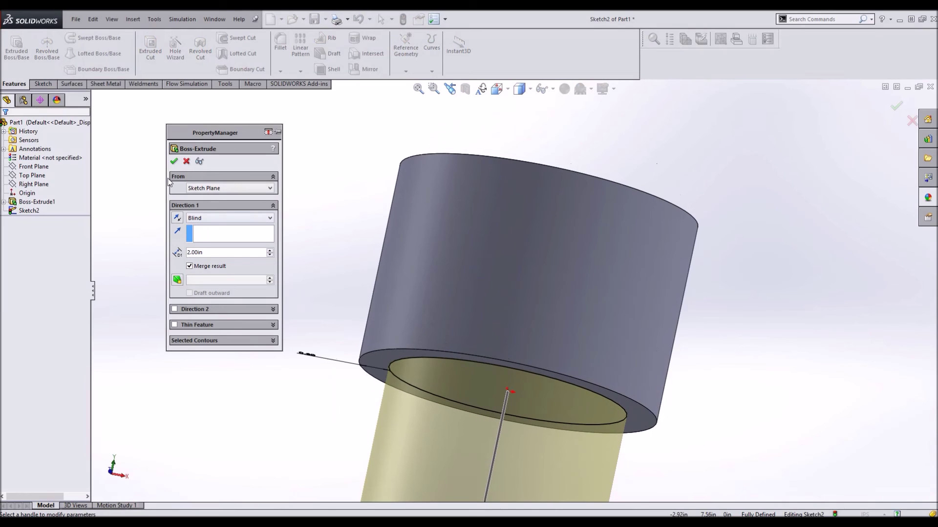
click(186, 161)
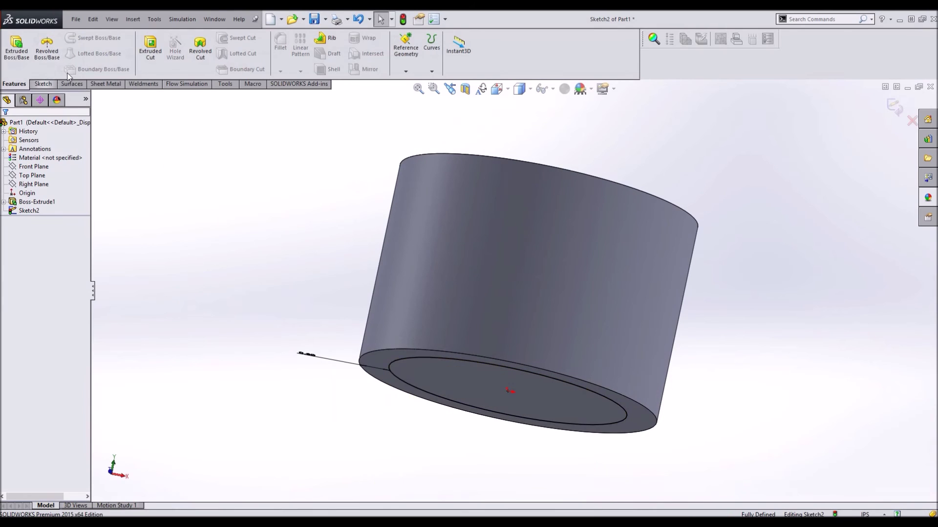
Cut the inner circle into the cylinder from its bottom face with a blind depth of 1.7 in
click(13, 84)
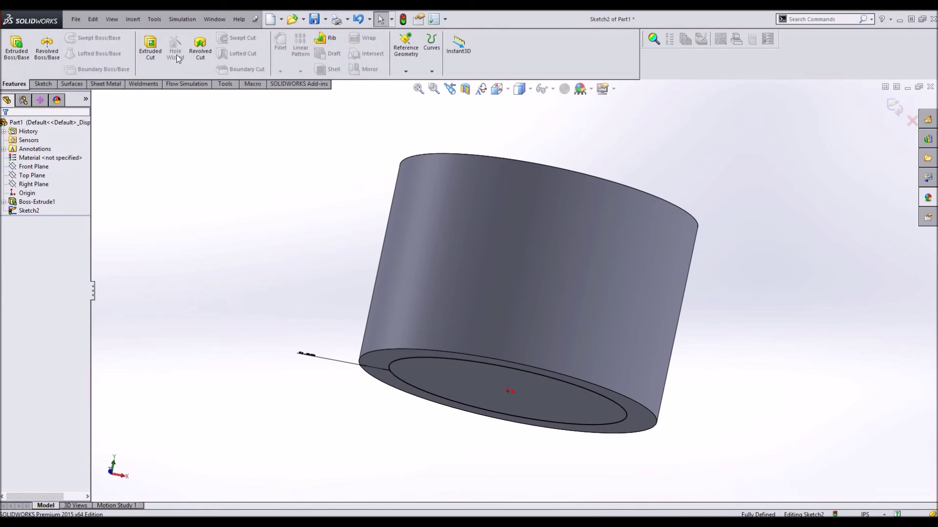
click(150, 54)
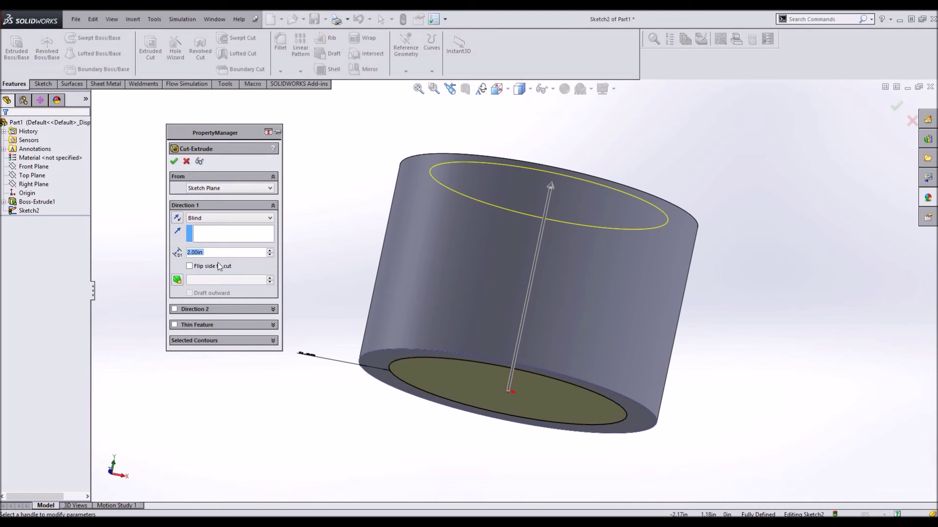
text(1.7)
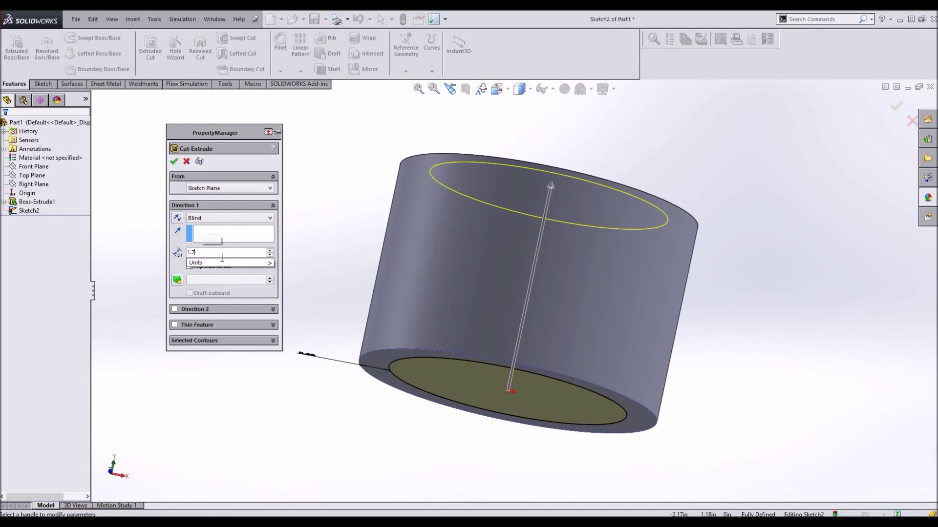
key(Return)
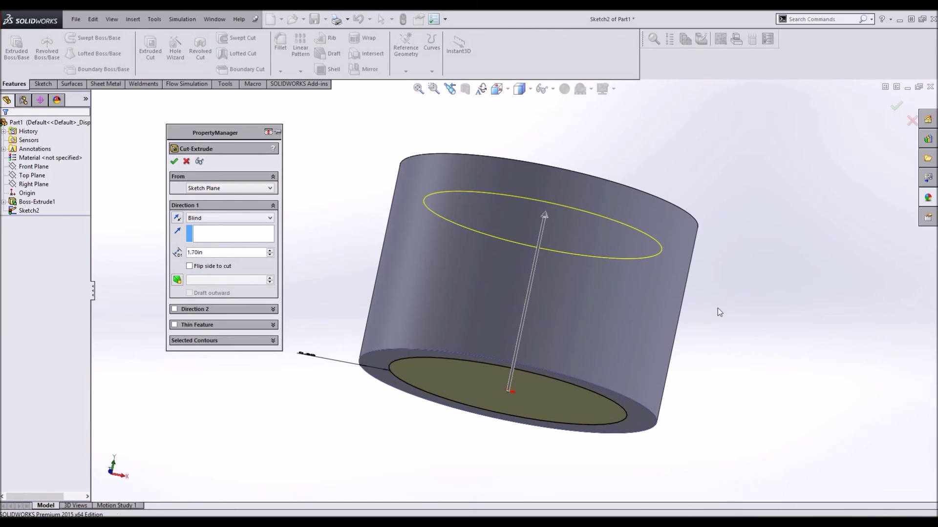
key(Return)
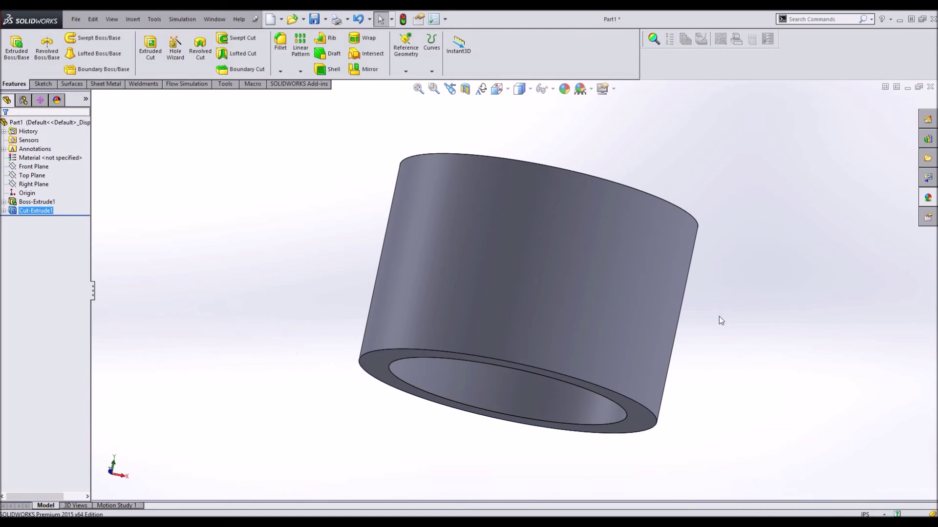
middle_drag(719, 316, 807, 191)
key(Escape)
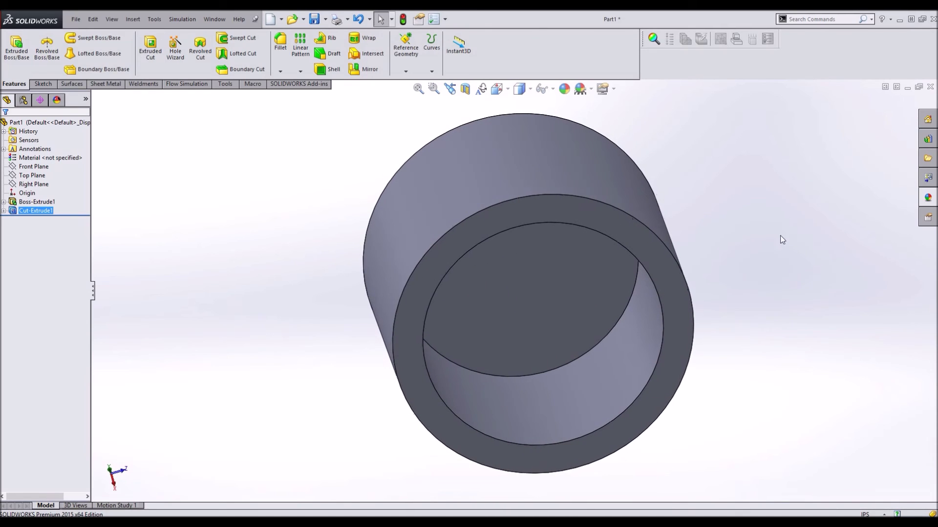
click(595, 347)
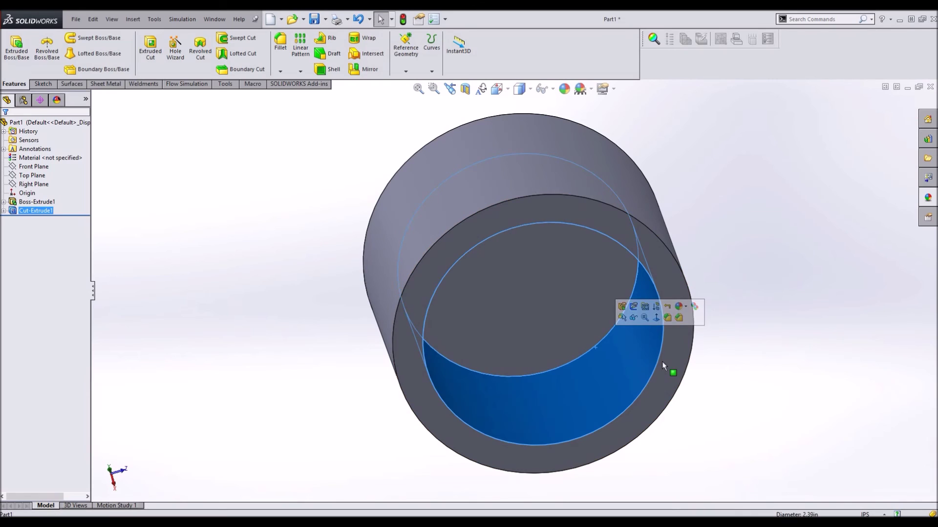
click(691, 367)
click(692, 367)
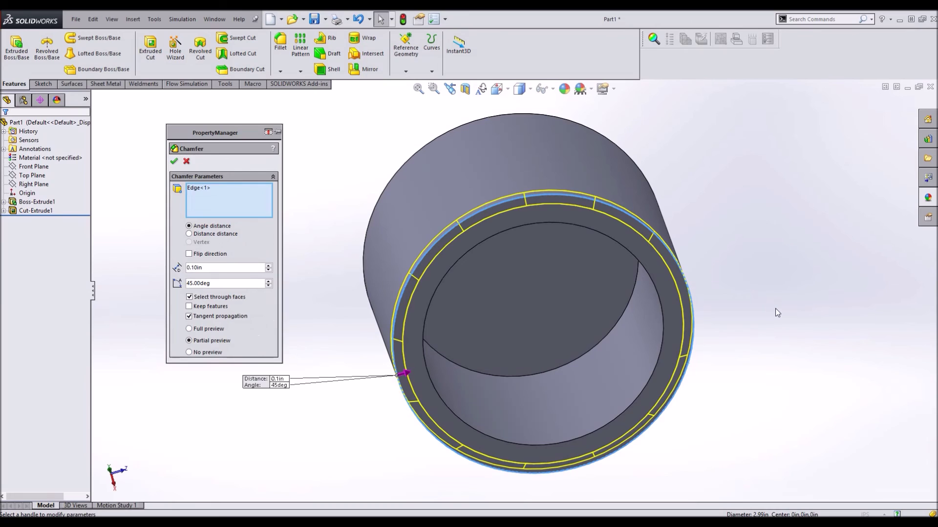
key(Return)
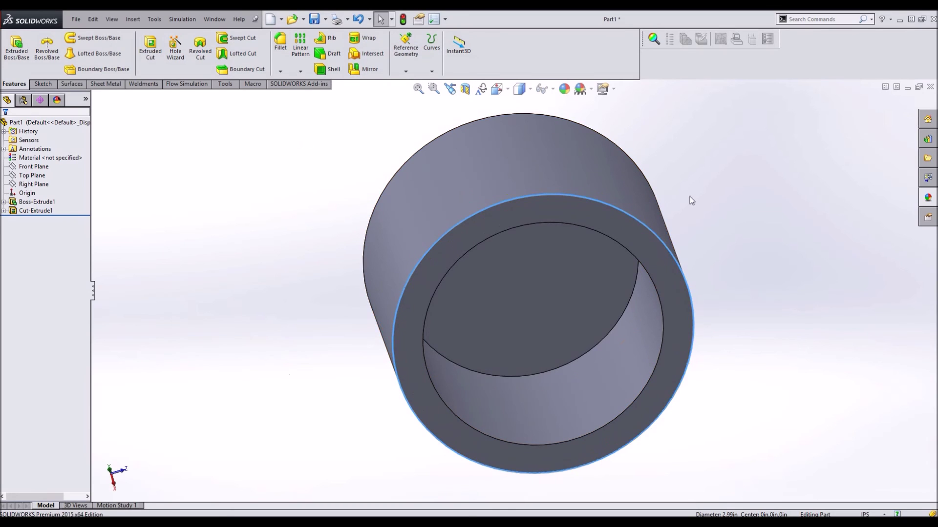
Show a section view of the cap cut along the Front Plane, viewed square to the cut
click(710, 200)
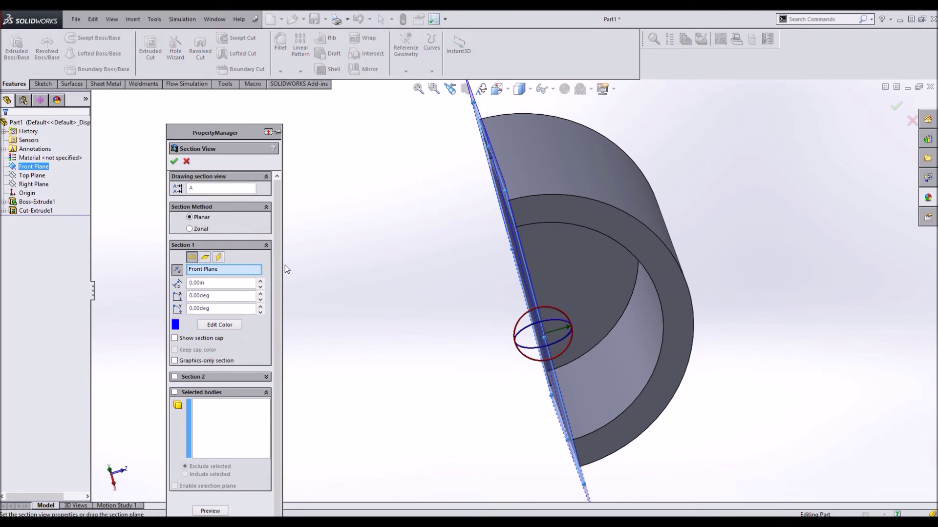
key(ctrl+8)
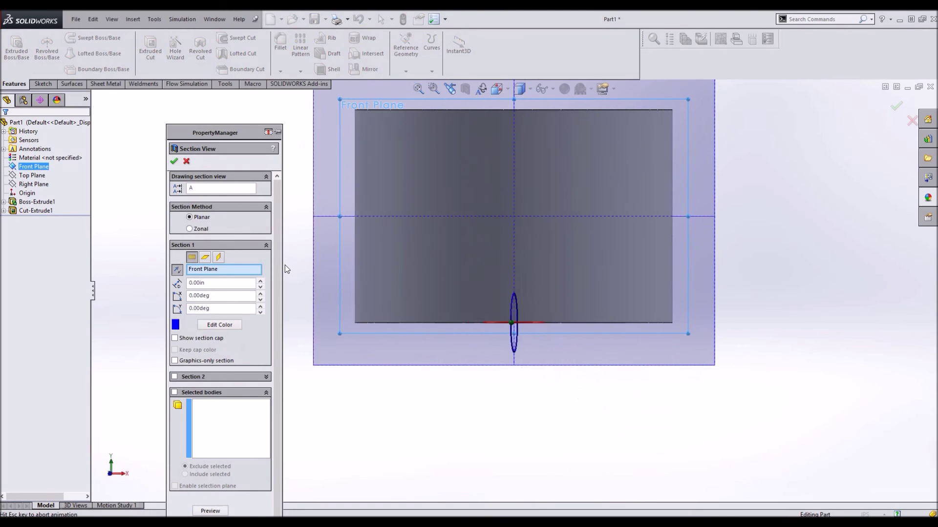
click(173, 161)
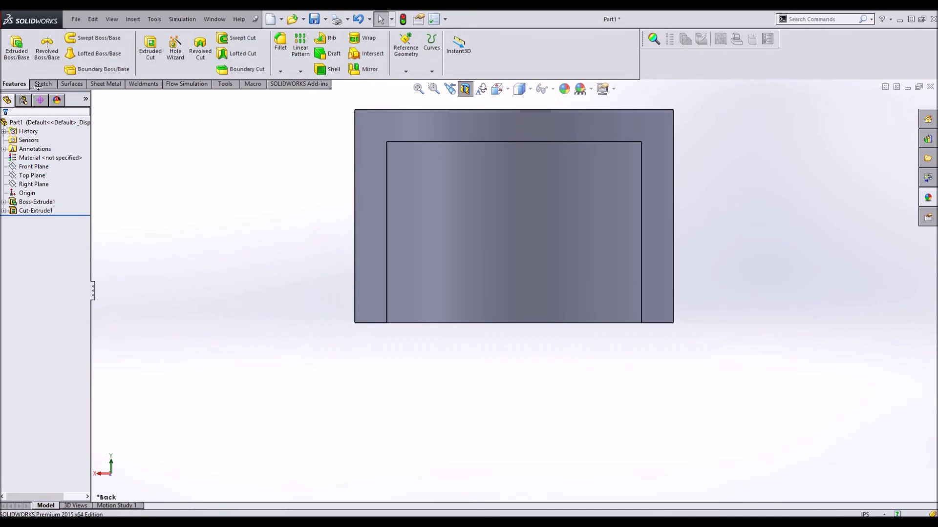
On the Front Plane, sketch a closed rectangle of lines about 0.11 by 0.10 in inside the side wall, near its outer edge and closed end
click(49, 86)
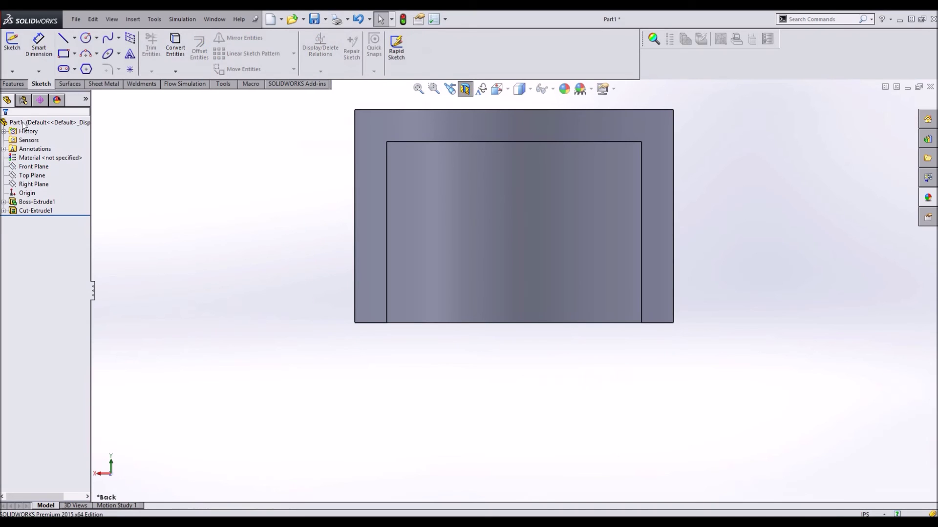
click(36, 168)
click(12, 43)
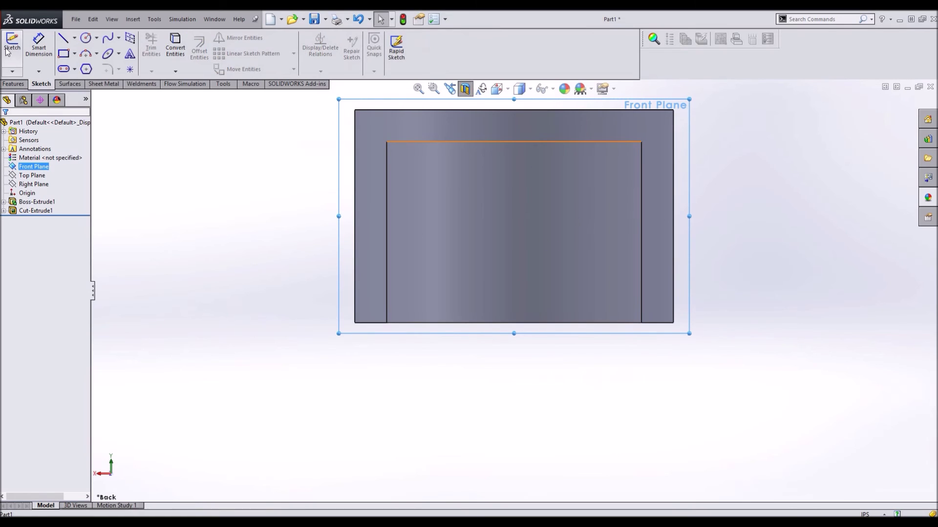
click(63, 38)
scroll(698, 166, down, 5)
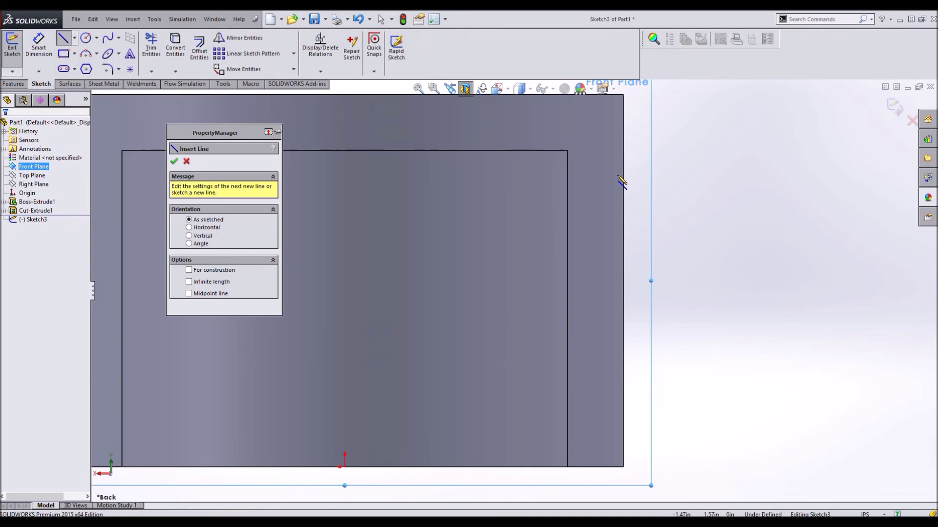
click(614, 175)
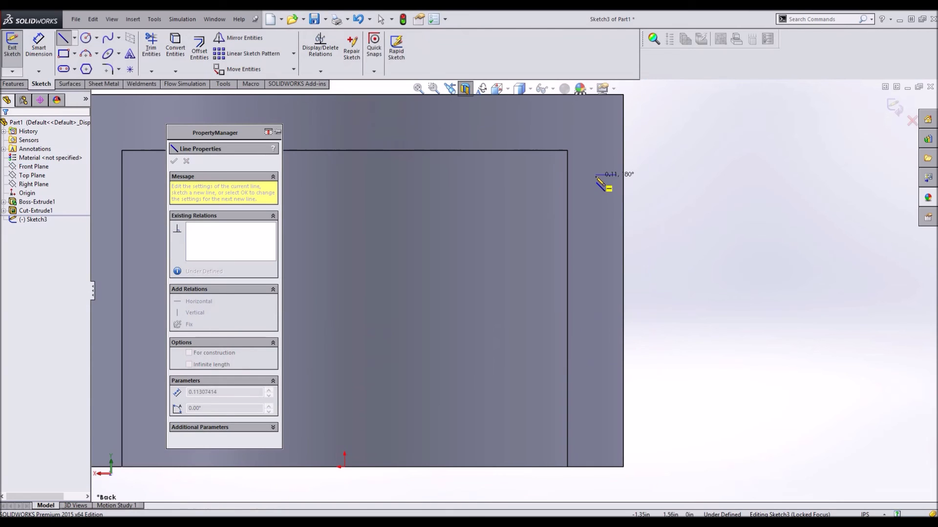
click(596, 174)
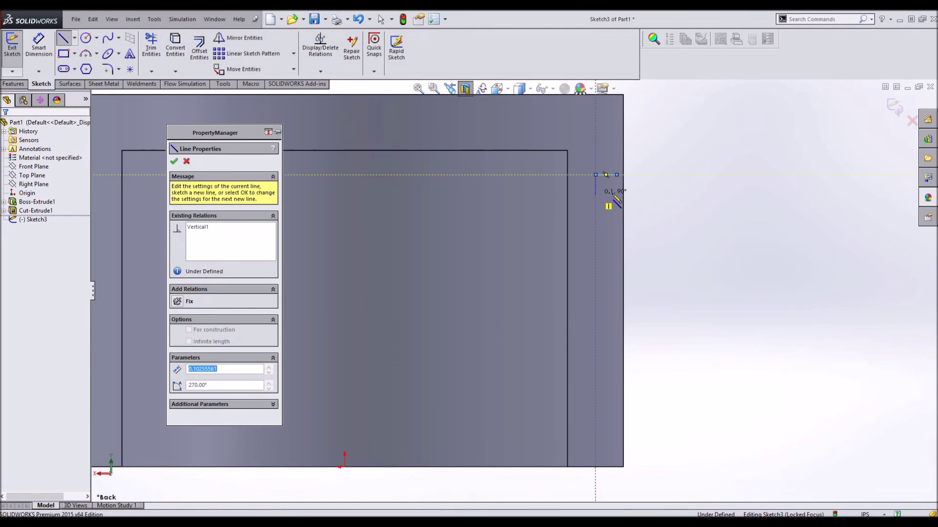
click(617, 194)
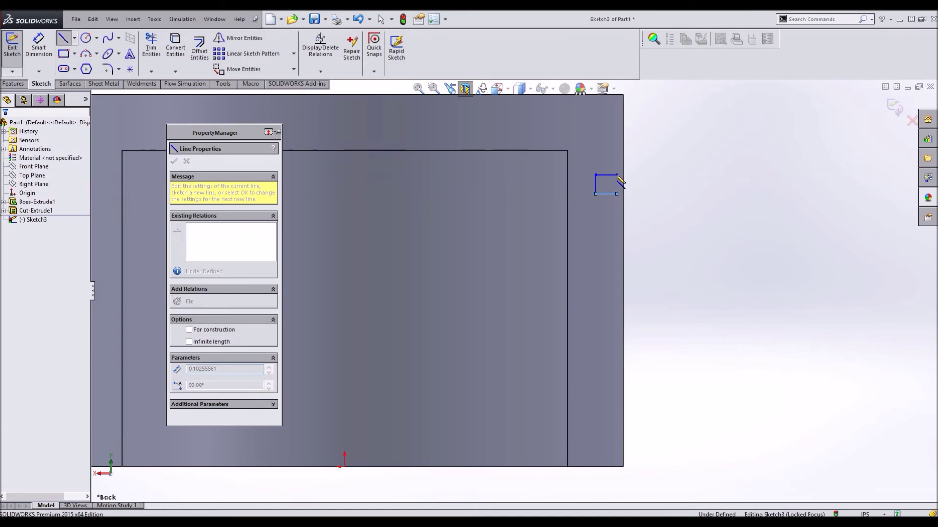
click(616, 174)
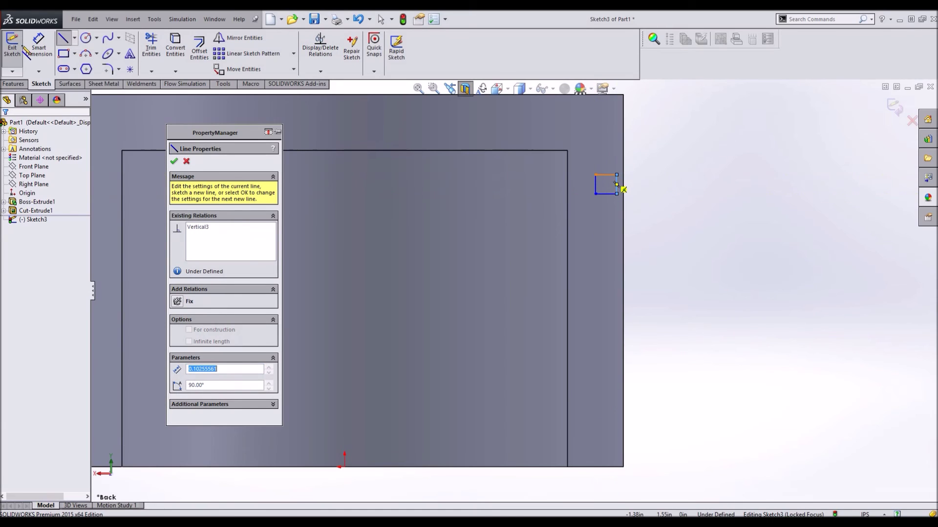
key(Escape)
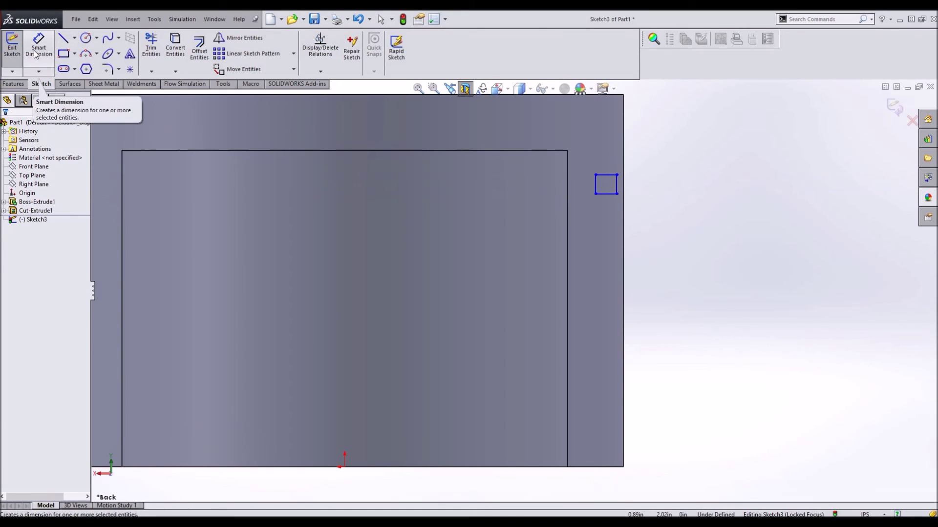
Dimension the small rectangle in the wall as a square, 0.1 in wide and 0.1 in high
click(39, 54)
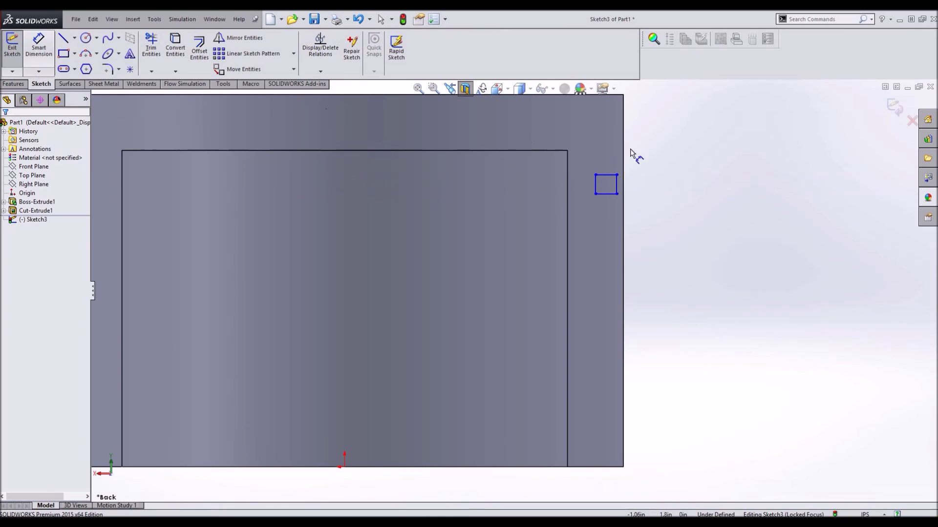
click(606, 174)
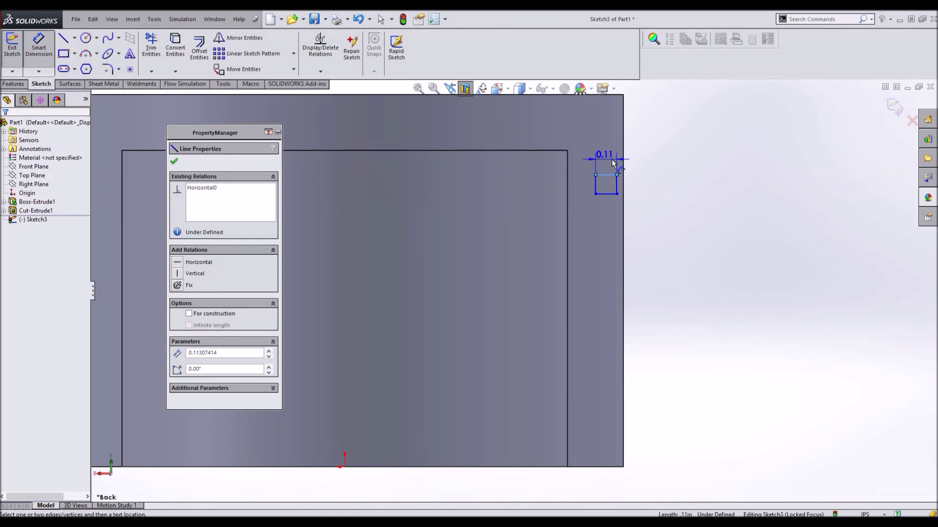
click(650, 164)
text(0.1)
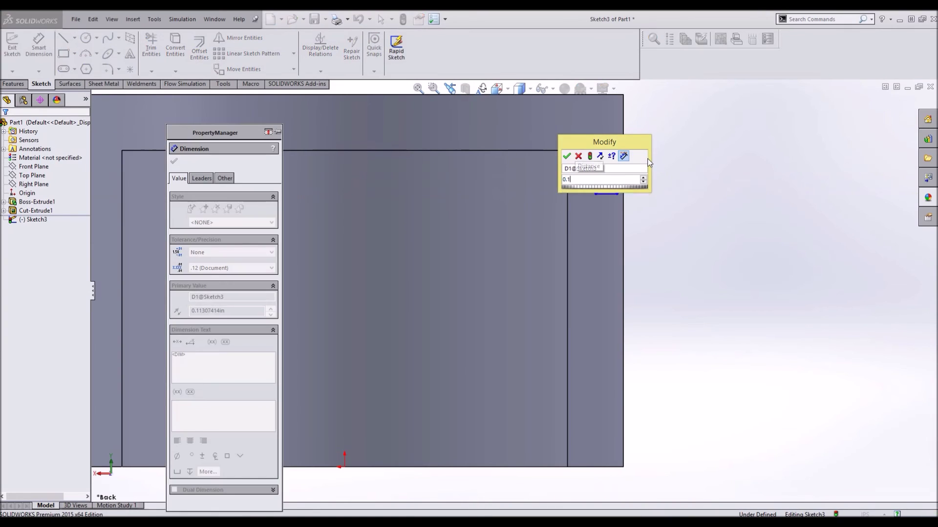
key(Return)
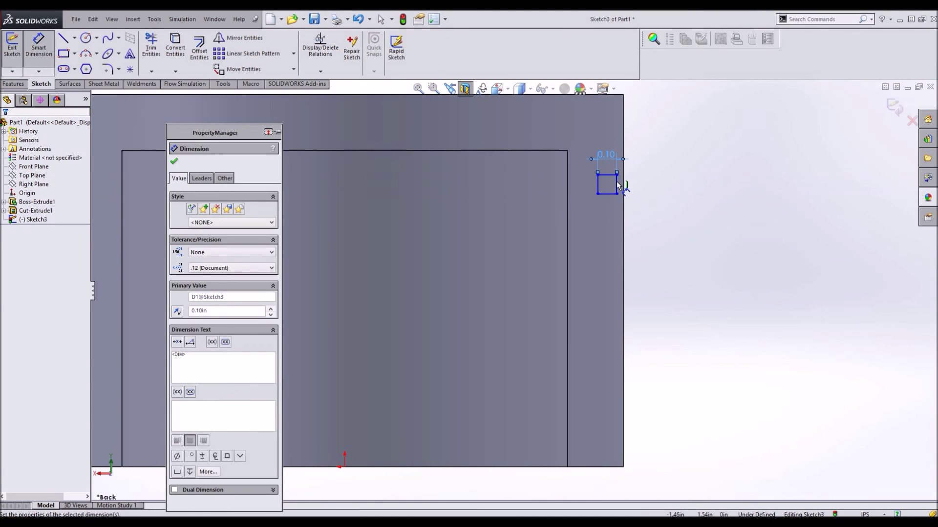
click(617, 184)
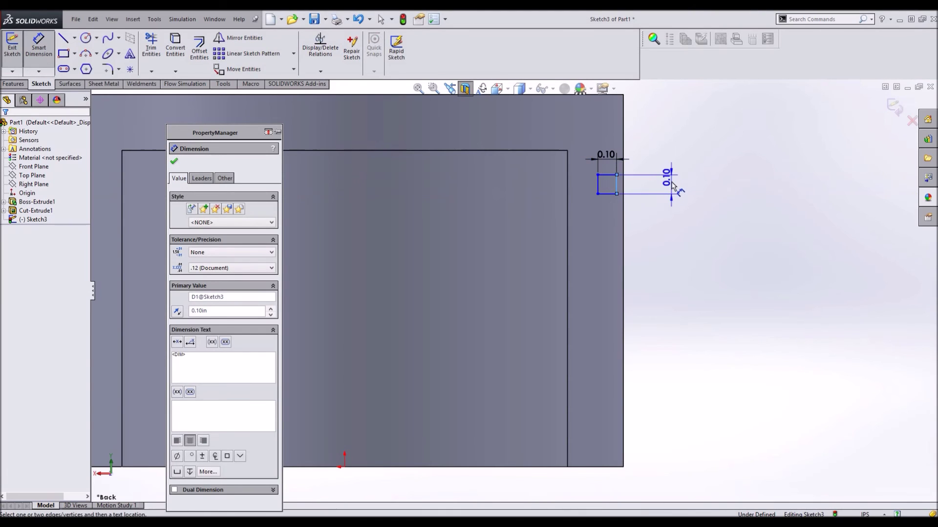
click(670, 184)
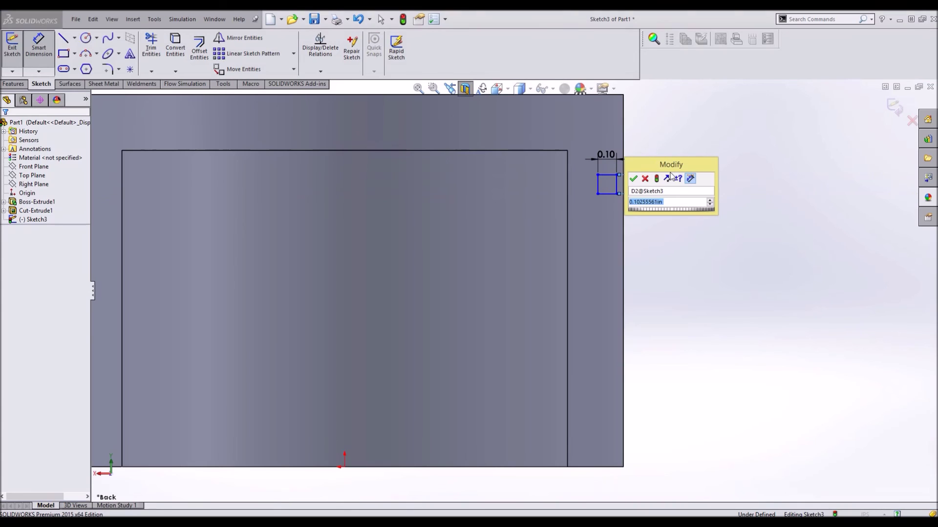
key(Return)
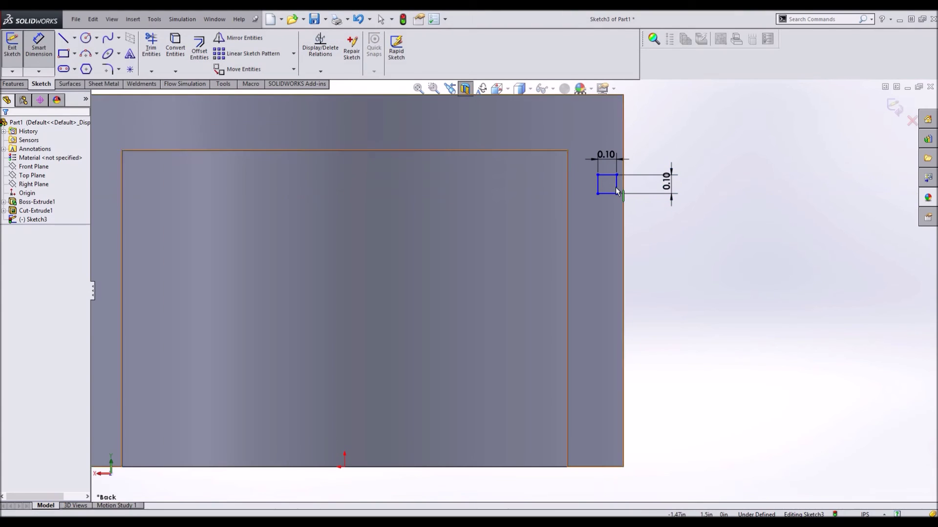
key(Escape)
click(623, 187)
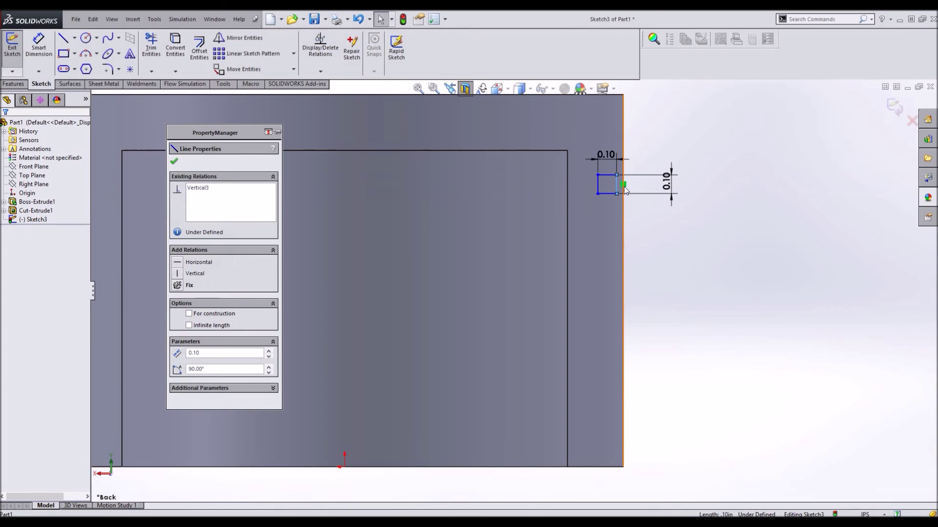
ctrl+click(624, 189)
click(667, 279)
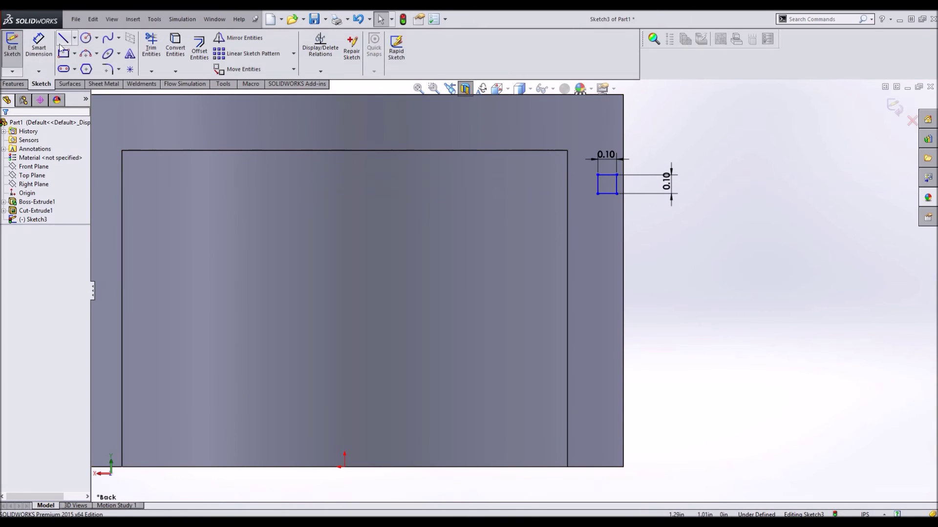
Dimension the horizontal distance from the origin to the square's outer side at 1.495 in, half the cap's diameter
click(39, 49)
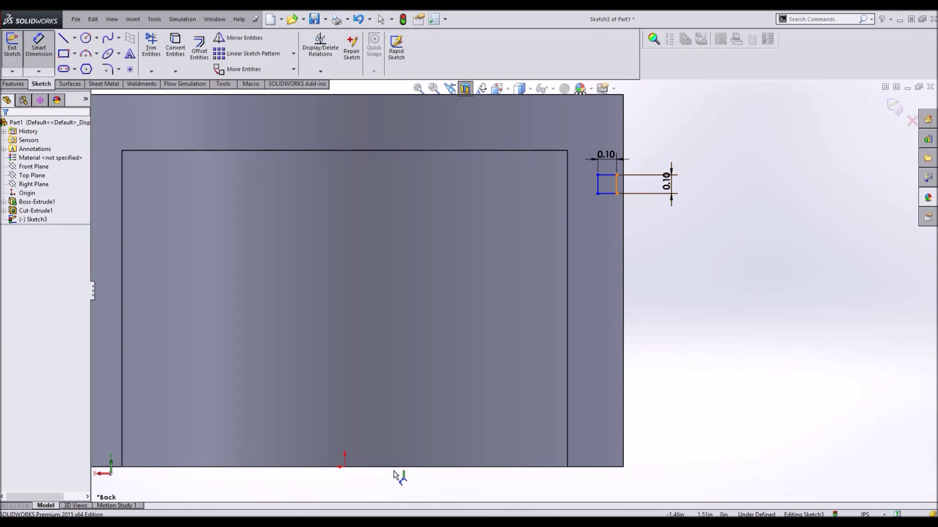
click(345, 467)
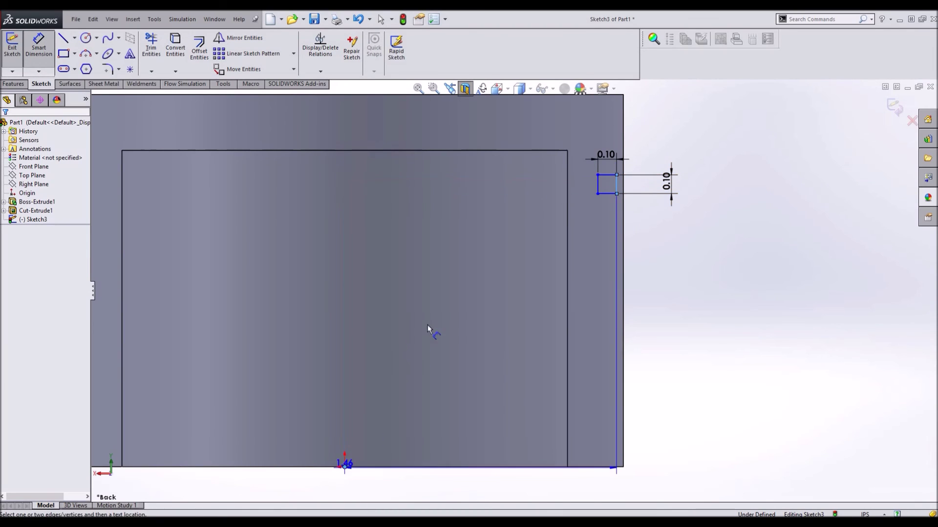
click(781, 218)
text(0)
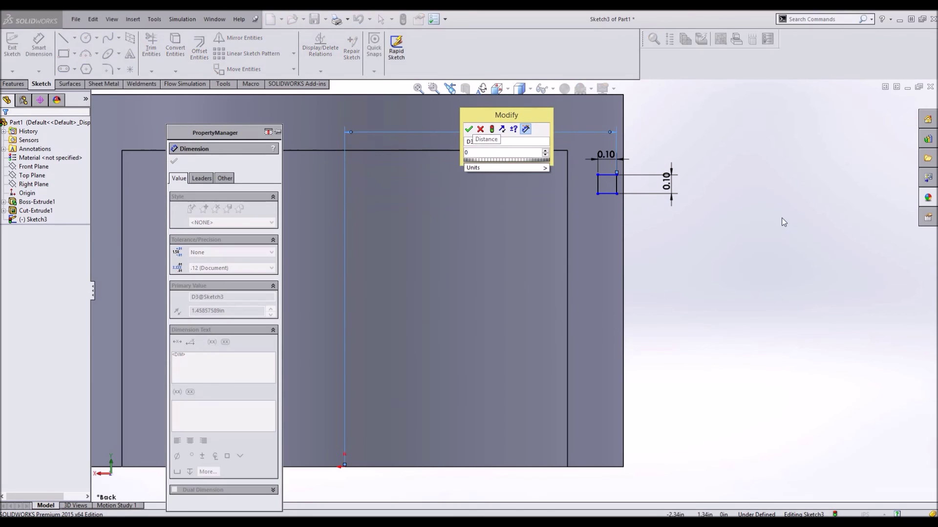
key(BackSpace)
text(2.998)
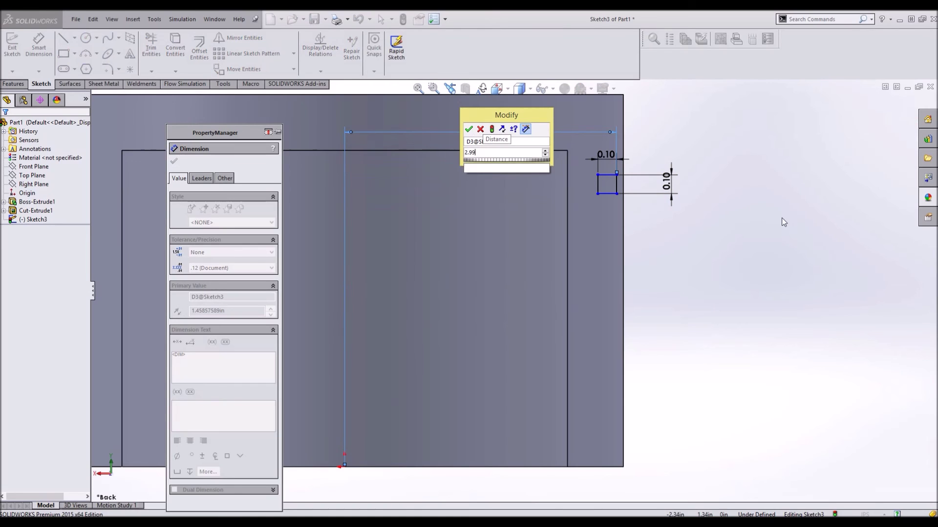
key(Escape)
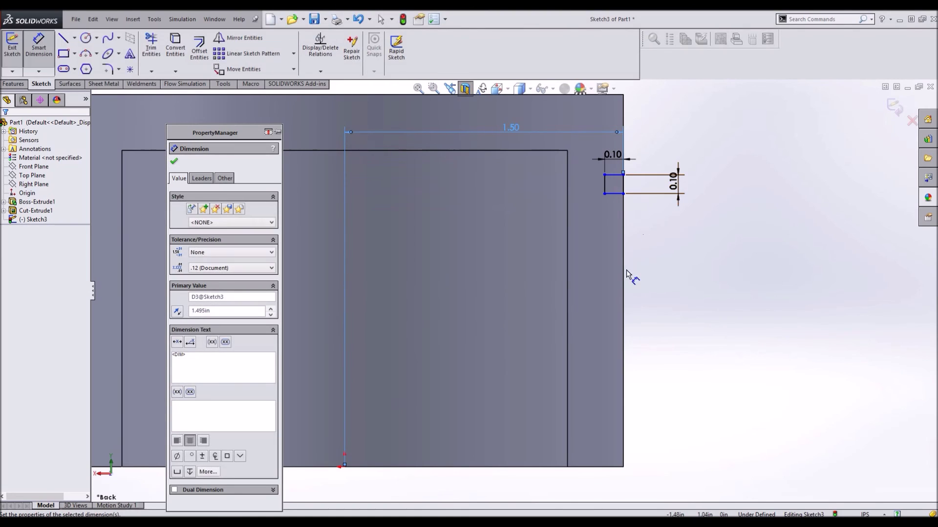
Dimension the vertical distance from the origin to the square's upper line at 1.75 in and finish dimensioning
click(614, 174)
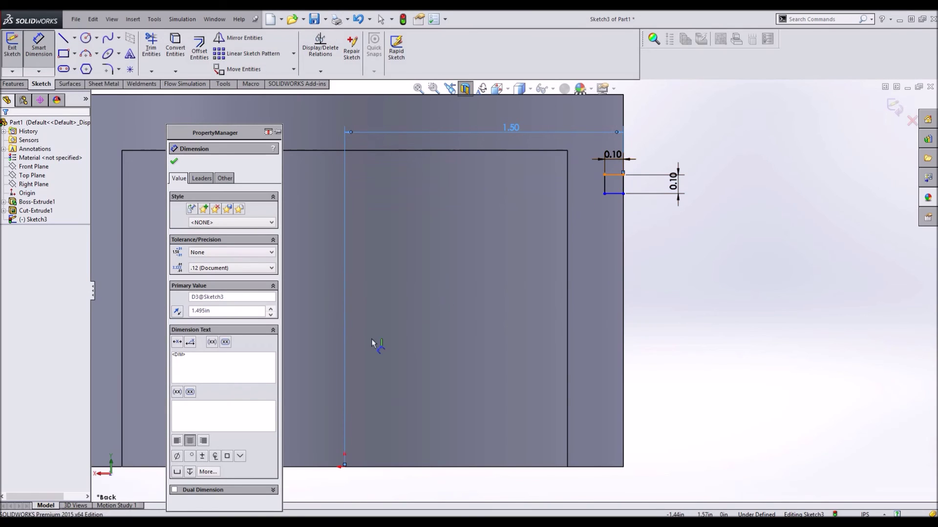
click(344, 467)
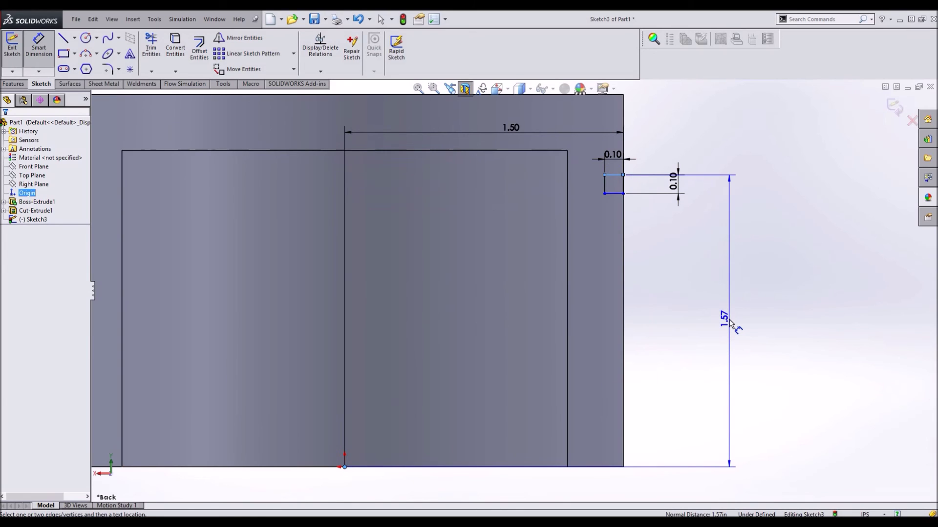
click(732, 324)
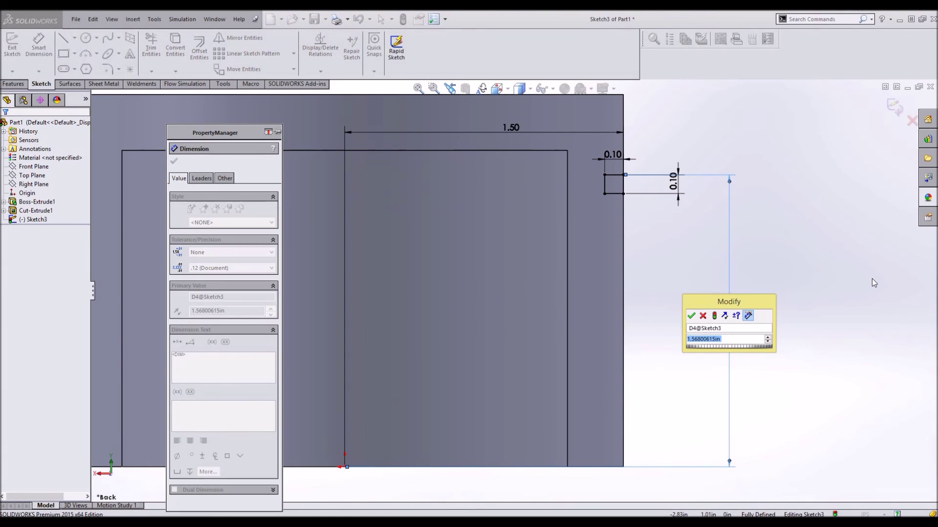
text(1.75)
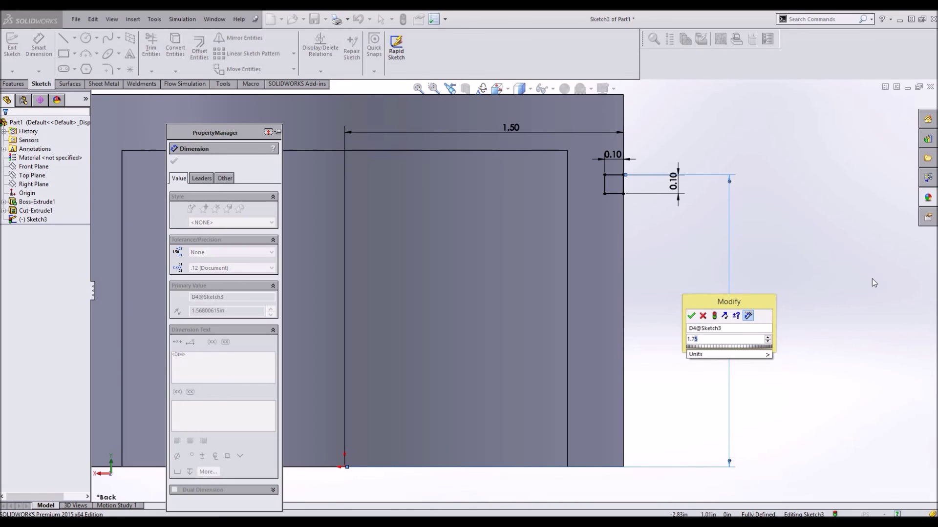
key(Return)
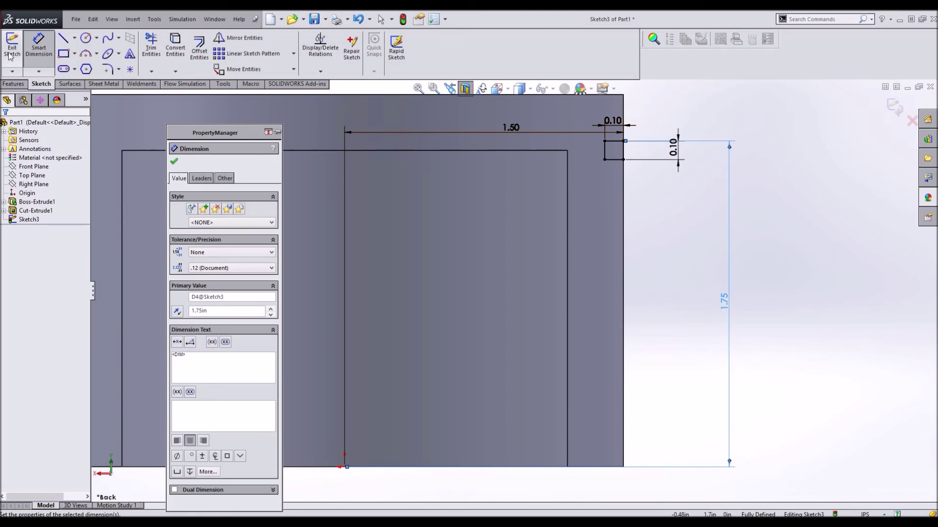
click(175, 164)
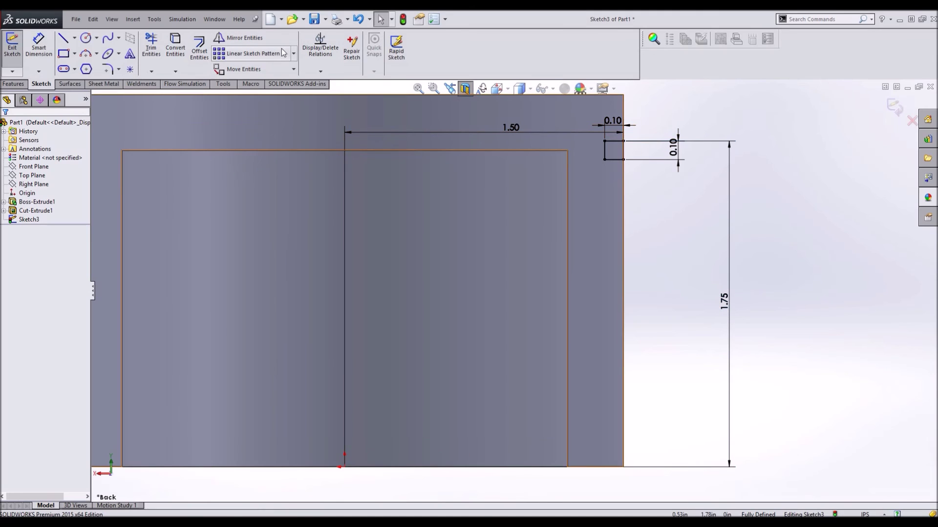
Create a linear sketch pattern of the square along the Y-axis toward the open end, with 3 instances spaced 0.3 in and one X instance
click(293, 56)
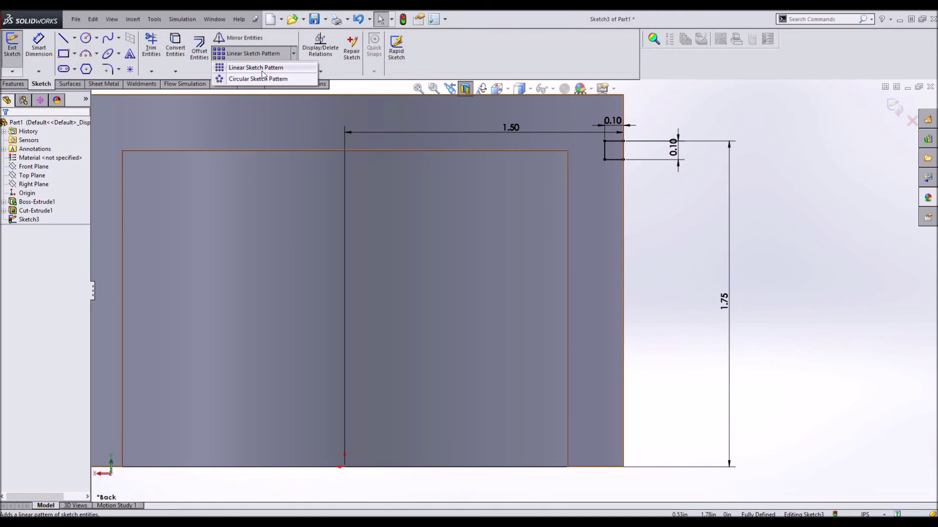
click(262, 68)
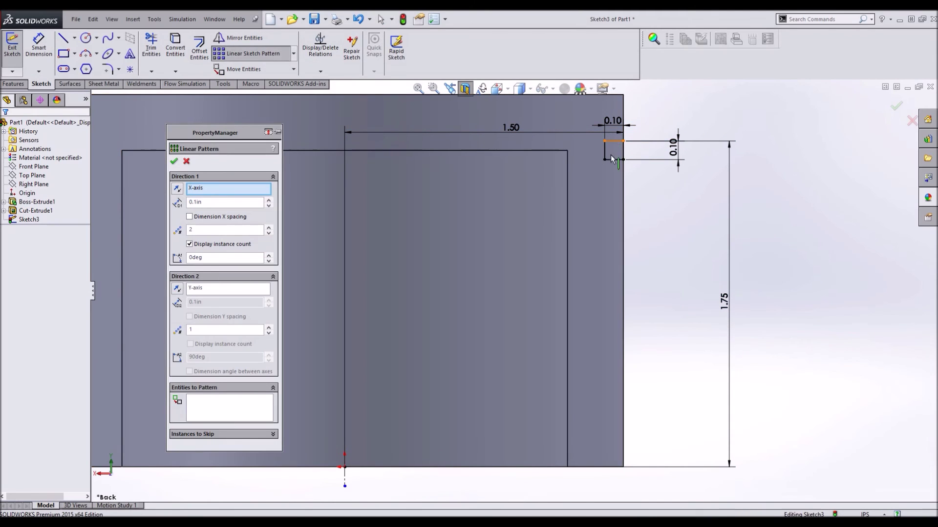
click(606, 157)
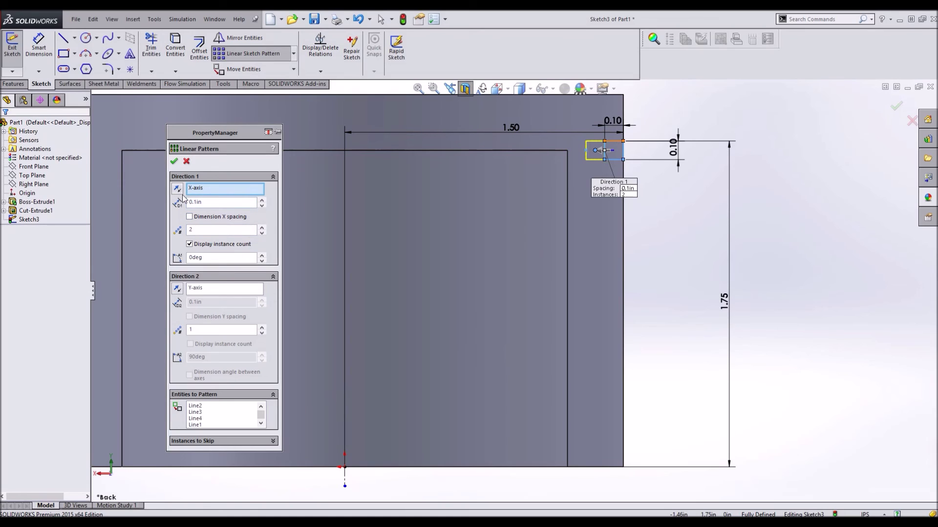
click(178, 290)
click(262, 233)
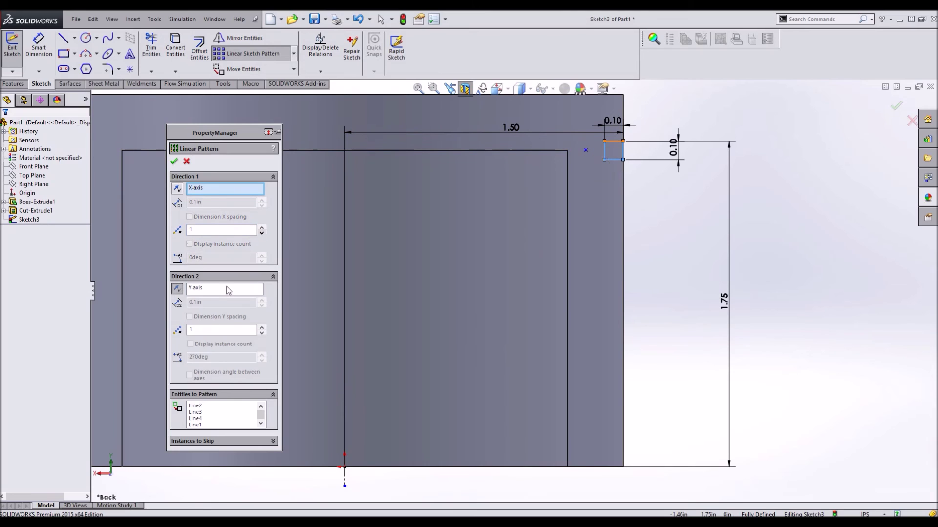
click(261, 327)
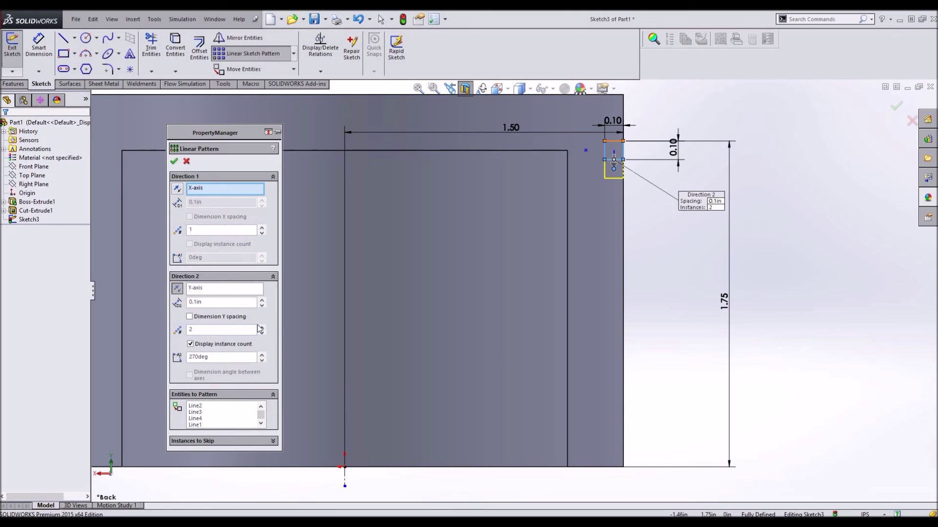
click(261, 328)
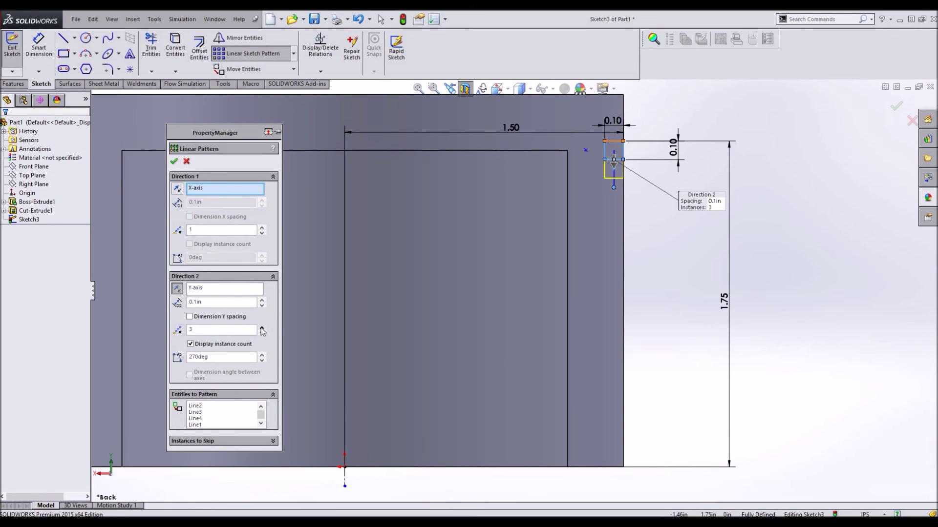
click(262, 300)
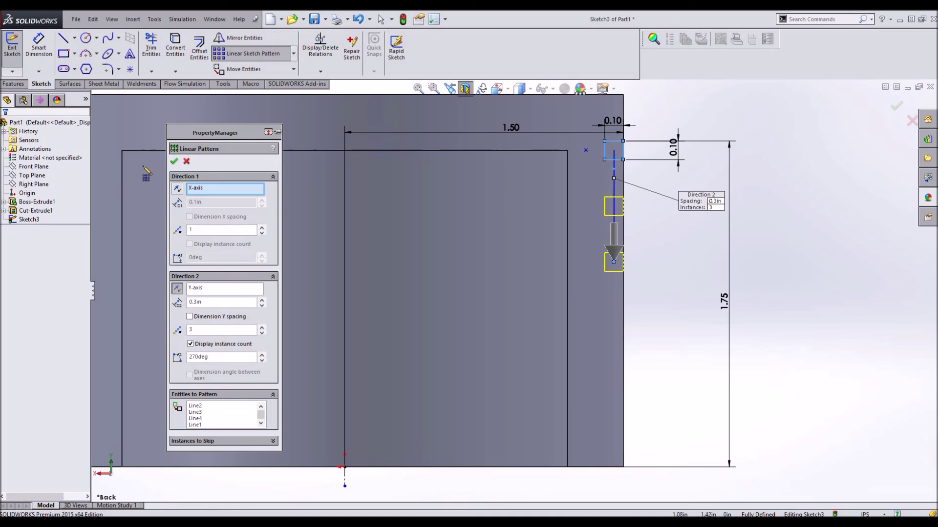
click(173, 162)
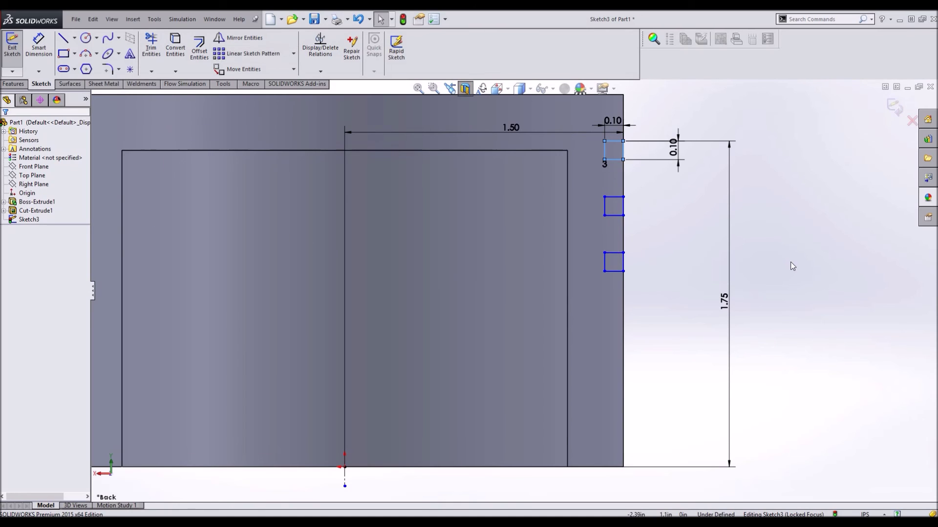
Dimension the vertical gap between the first and second squares at 0.20 in and finish dimensioning
key(d)
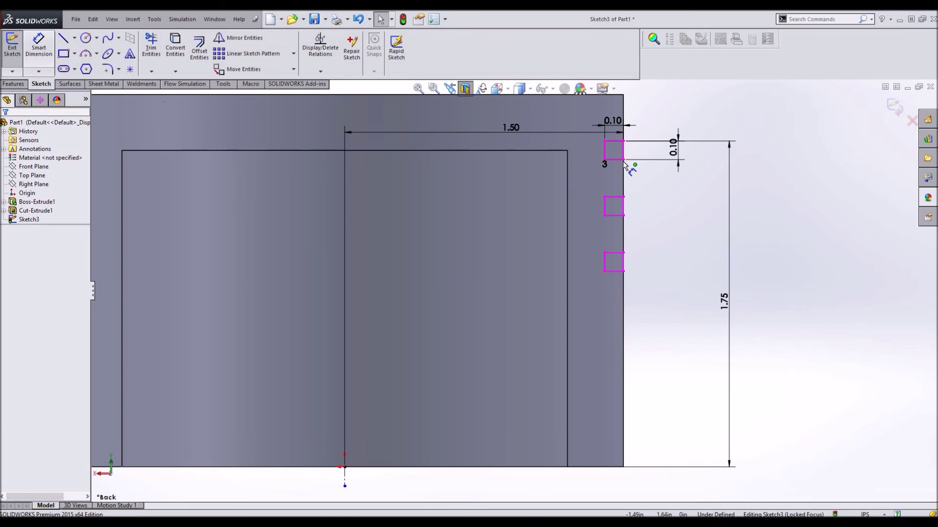
click(624, 196)
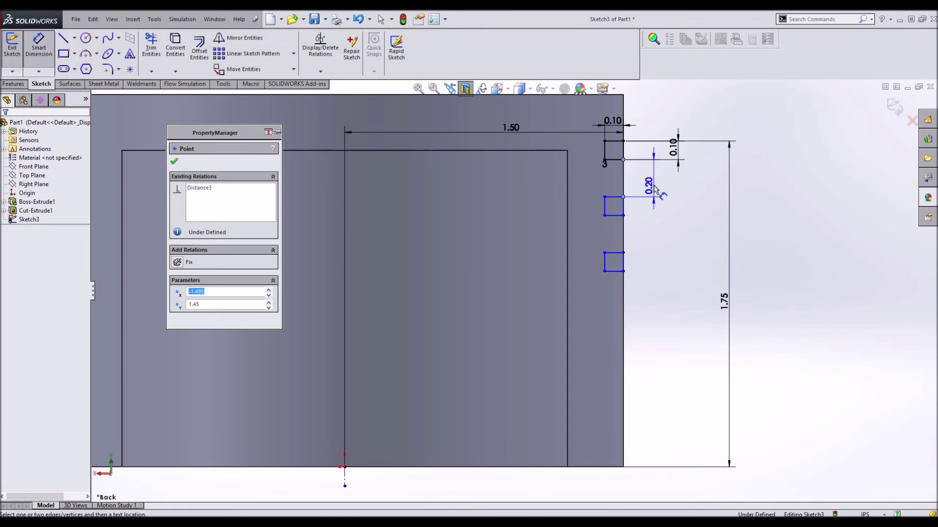
key(Escape)
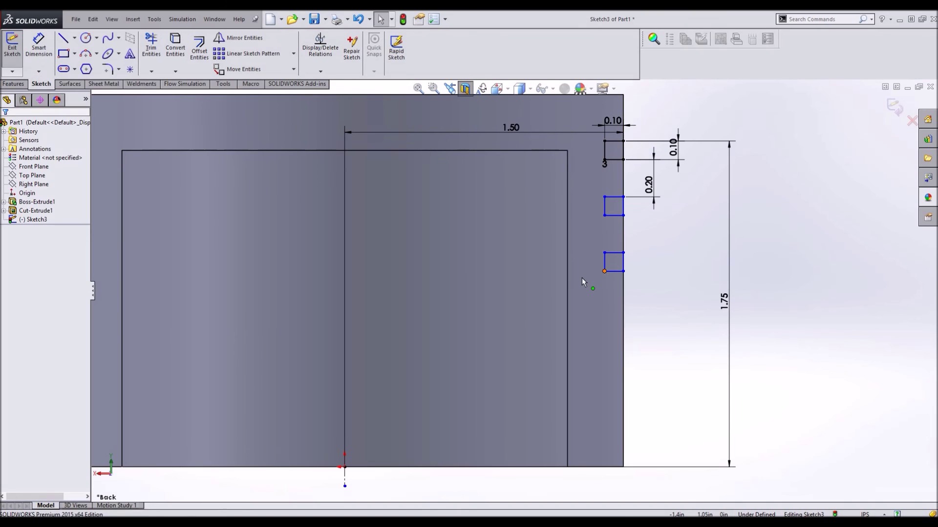
Test the patterned squares' freedom of movement, and make the outer vertical sides of all three squares collinear
drag(582, 277, 734, 294)
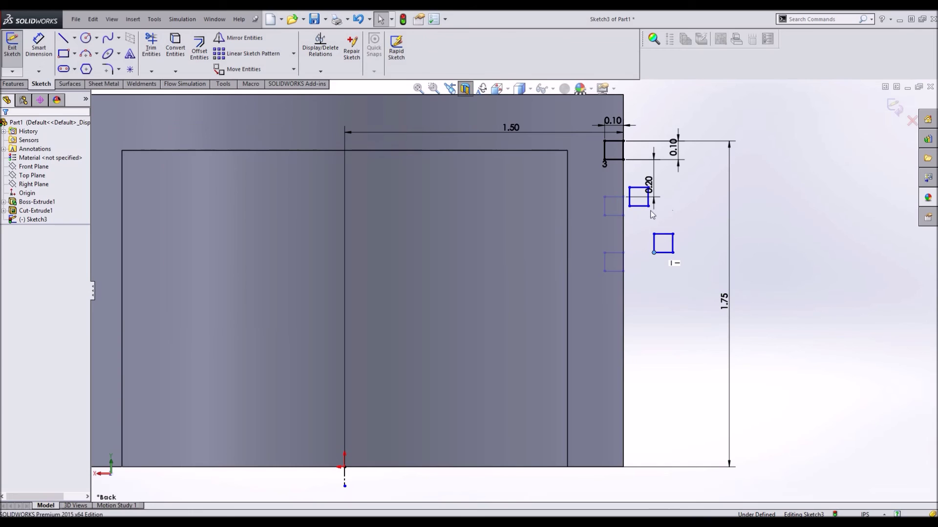
ctrl+click(624, 146)
ctrl+click(623, 145)
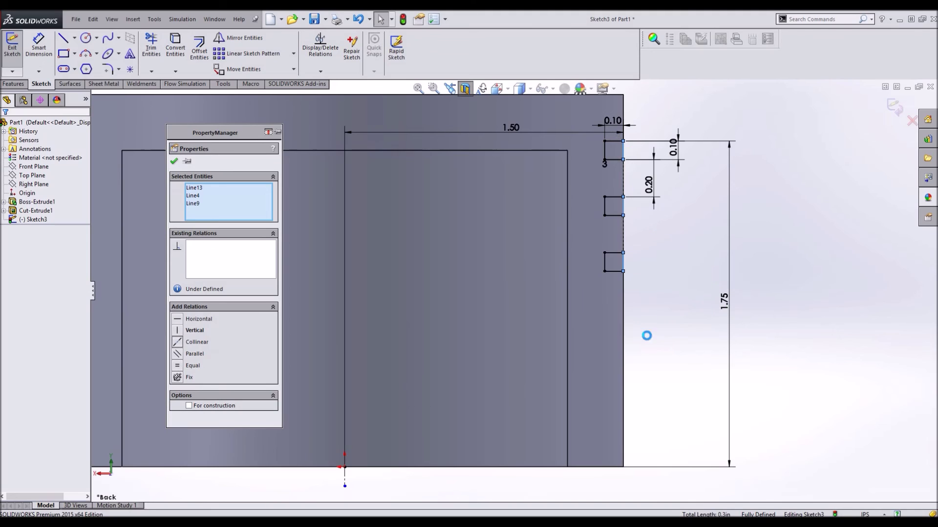
click(675, 328)
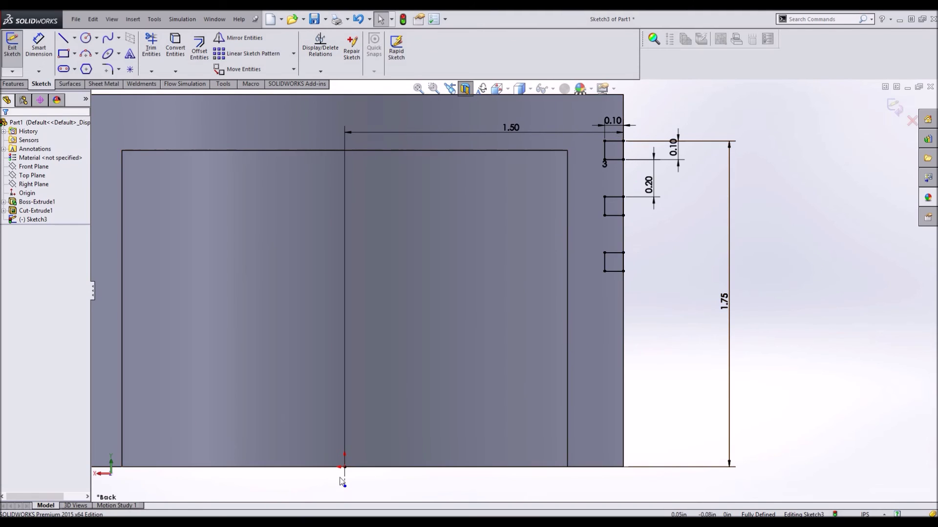
Exit the sketch, revolve-cut the three squares 360° about the vertical centerline, and turn off the section view
click(12, 46)
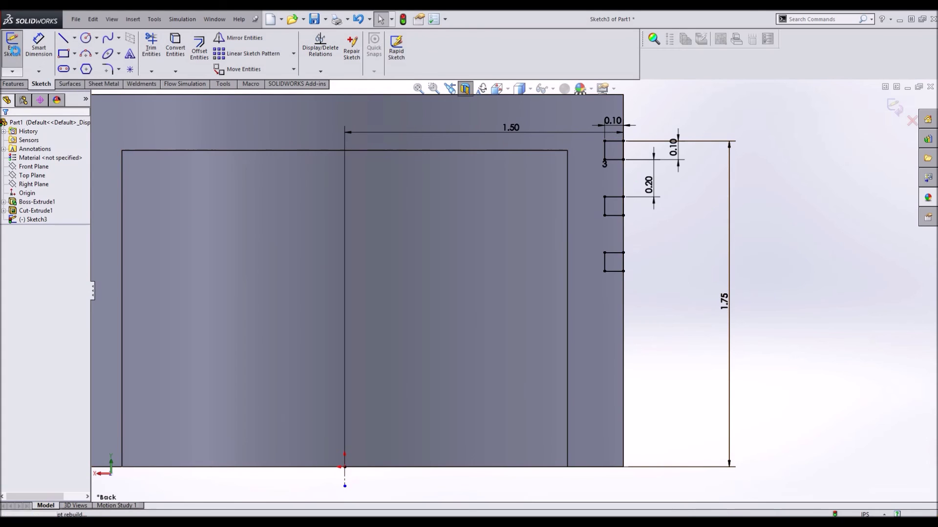
click(13, 84)
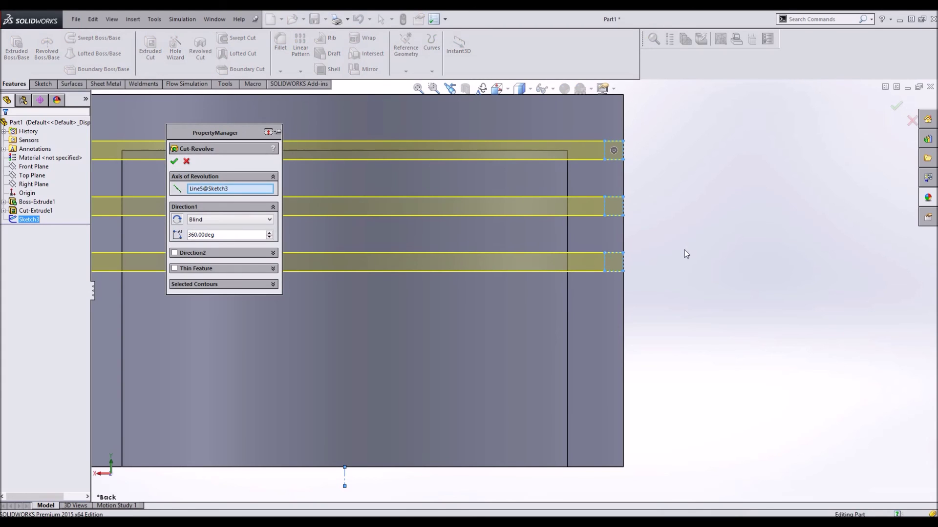
key(Return)
key(f)
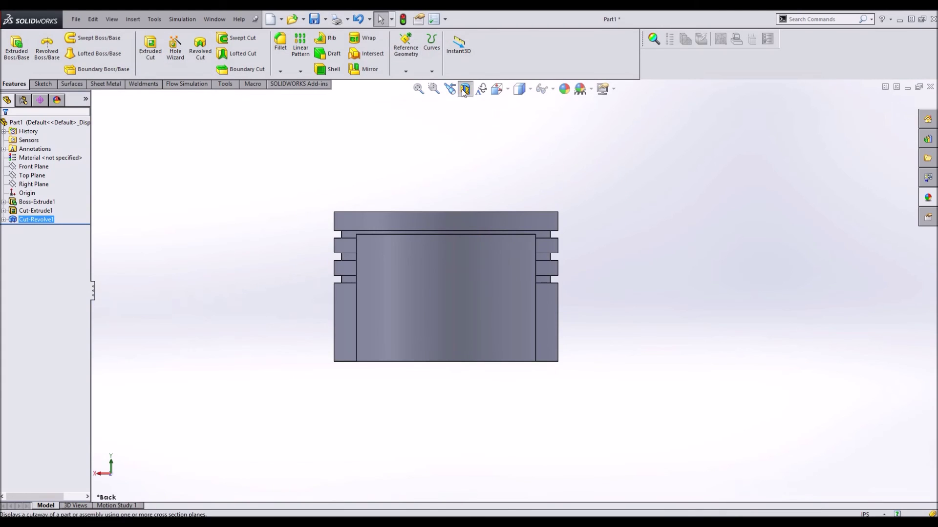
click(744, 432)
middle_drag(656, 359, 536, 320)
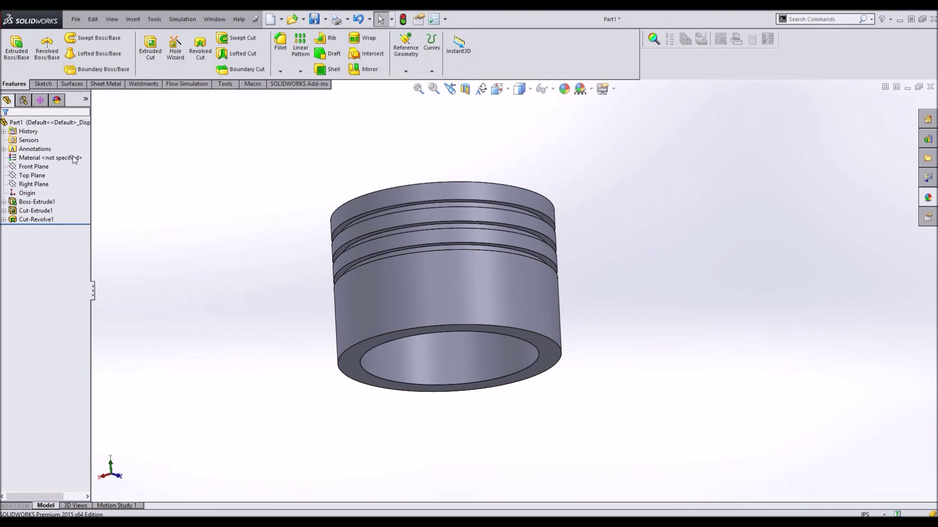
On the Front Plane, sketch a circle about 0.91 in in diameter on the lower wall below the grooves
click(38, 167)
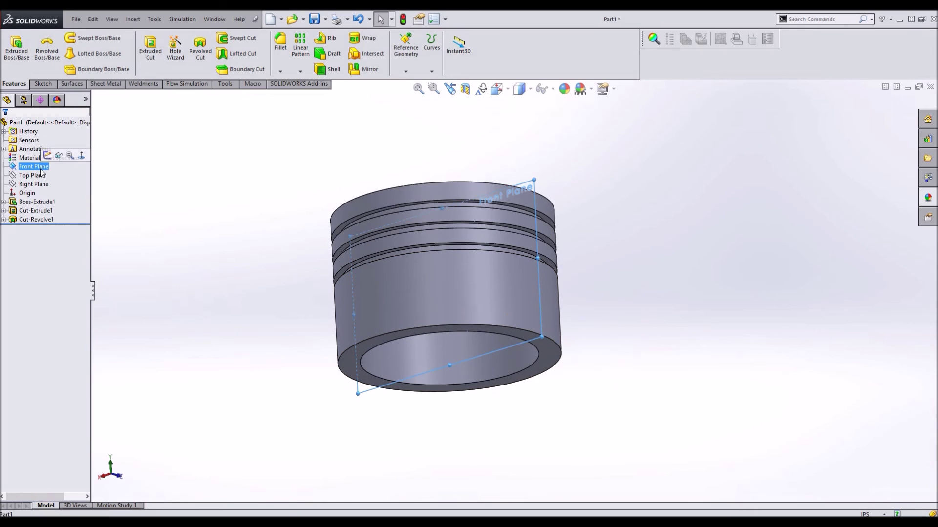
key(ctrl+8)
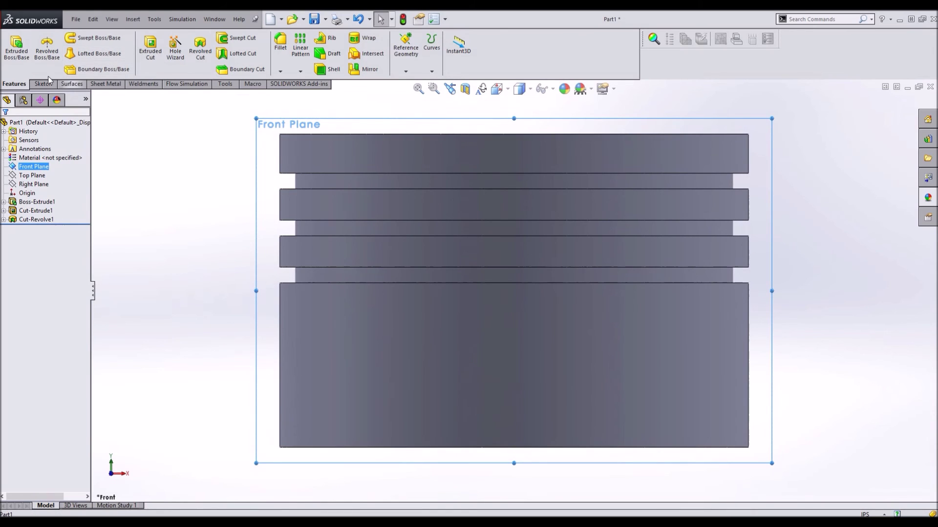
click(43, 84)
click(85, 38)
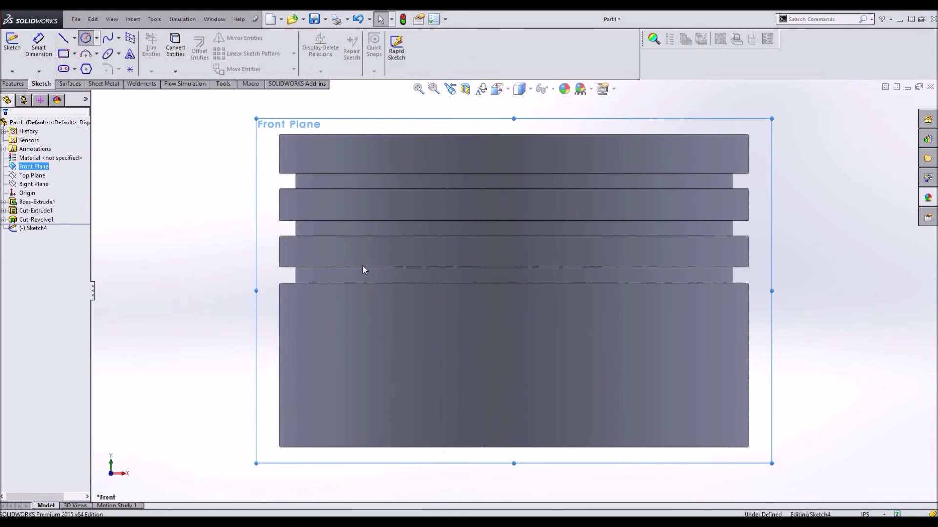
click(518, 365)
click(585, 396)
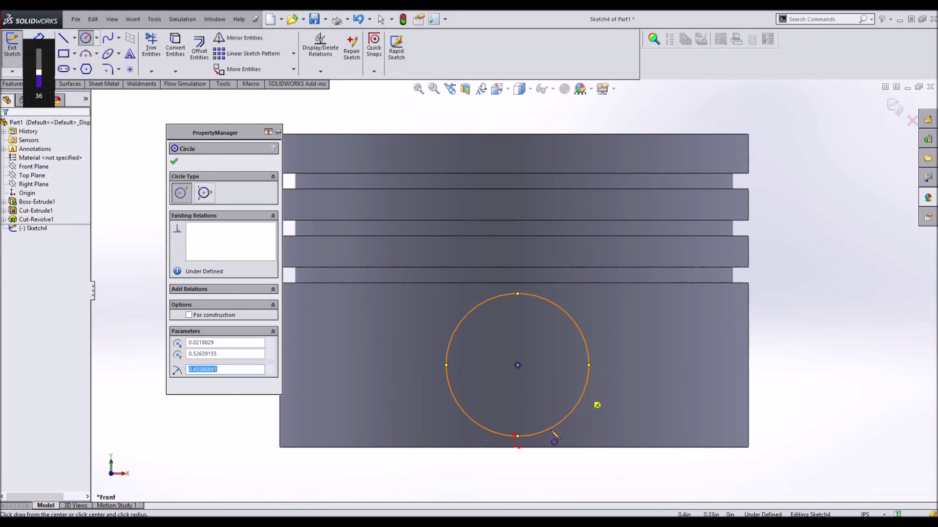
key(Escape)
key(Escape)
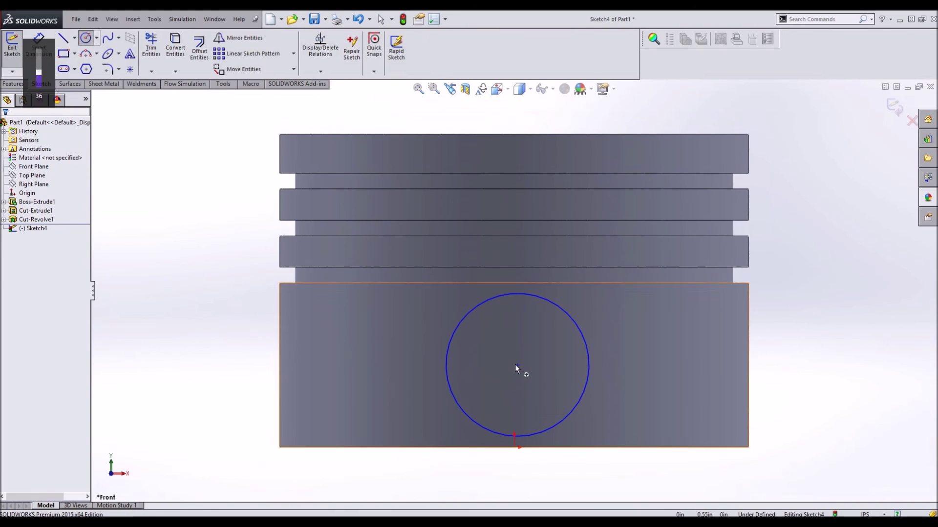
Add a vertical relation between the origin and the circle's center
click(515, 448)
ctrl+click(517, 366)
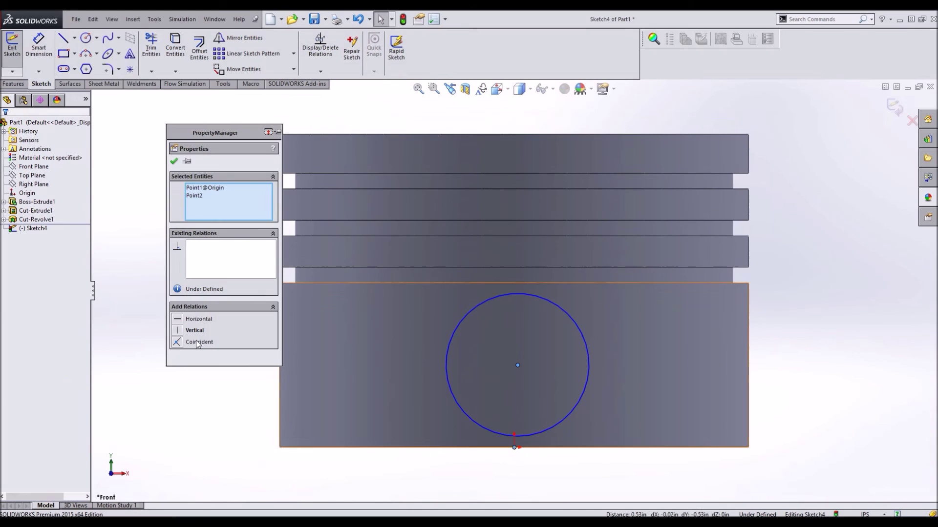
click(178, 331)
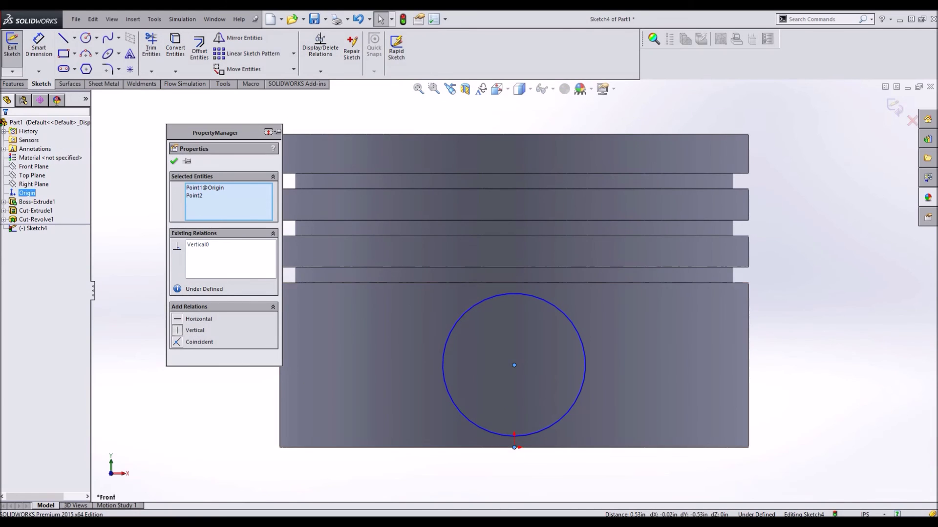
Dimension the circle's center 0.5 in above the origin and set the circle's diameter to 0.4 in
click(38, 48)
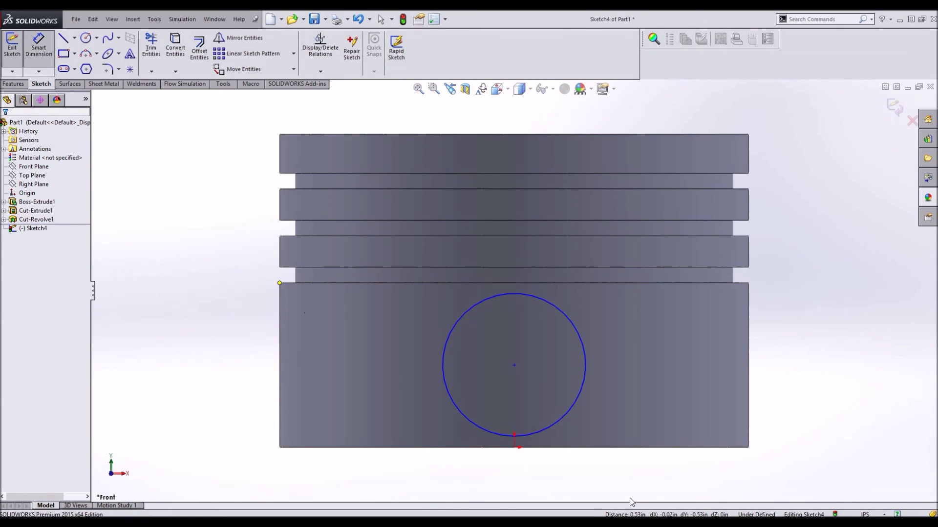
click(514, 447)
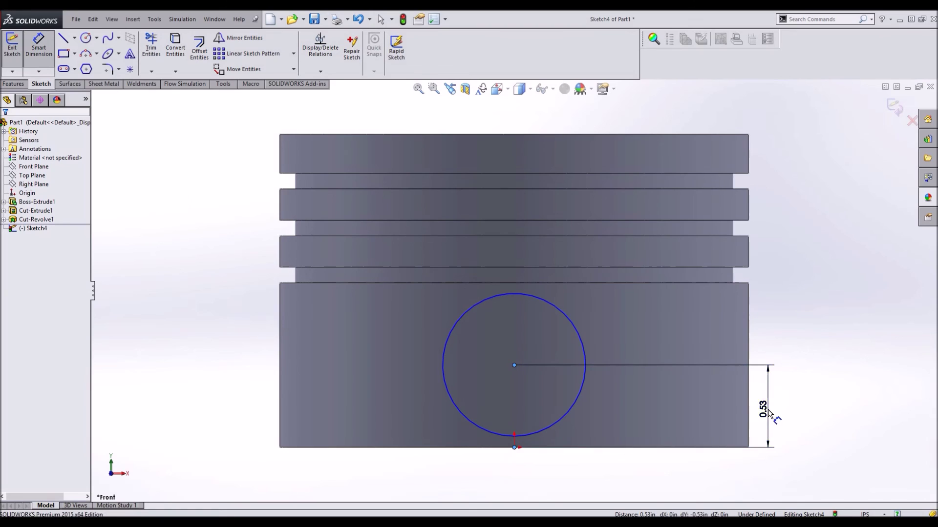
click(769, 413)
key(Return)
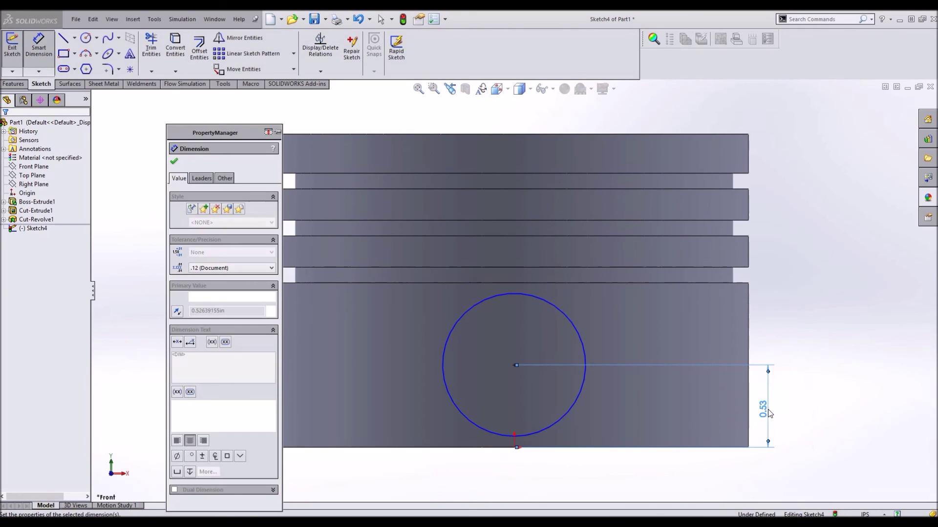
click(586, 381)
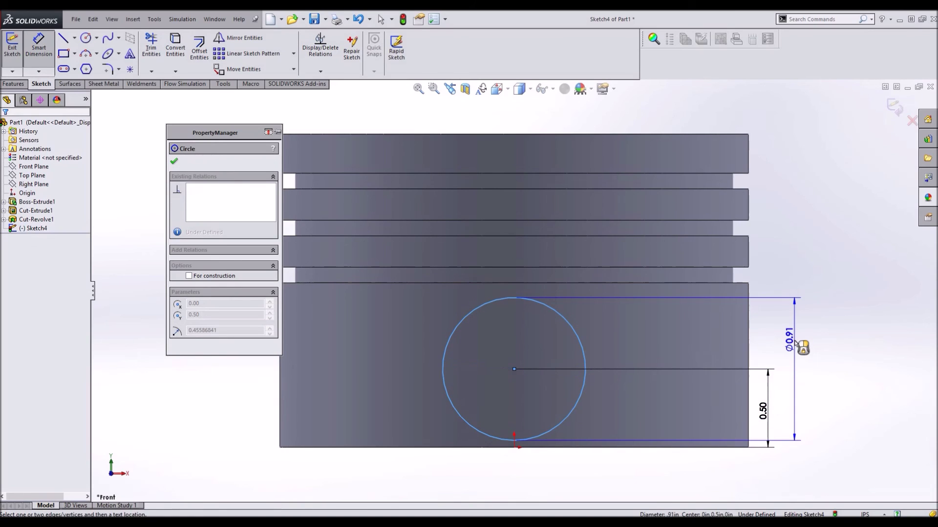
click(825, 348)
text(0.4)
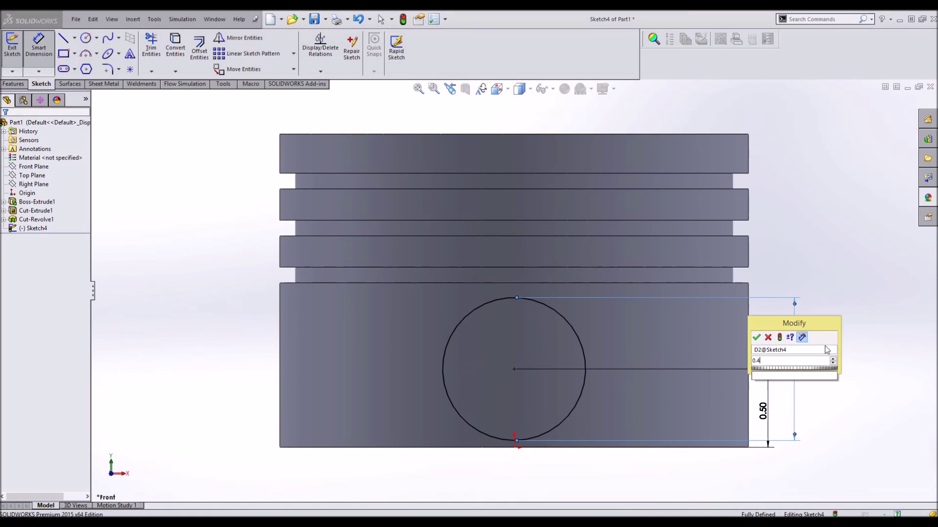
key(Return)
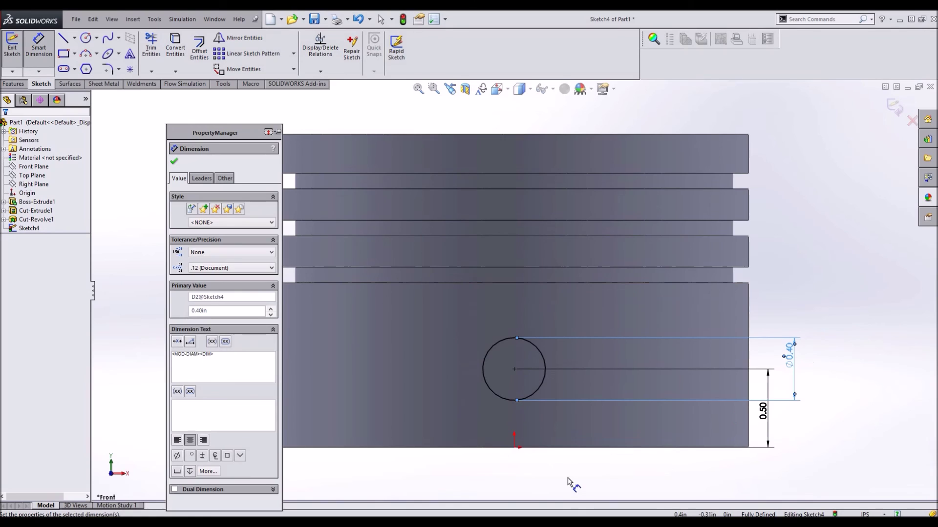
Extrude-cut the 0.4 in circle with the Through All - Both end condition to make a hole through both side walls
click(14, 83)
click(149, 49)
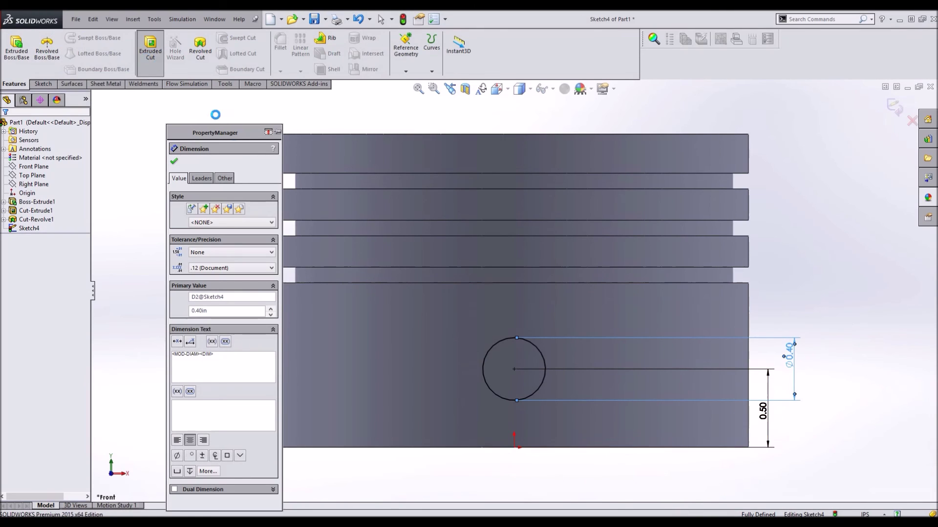
click(227, 218)
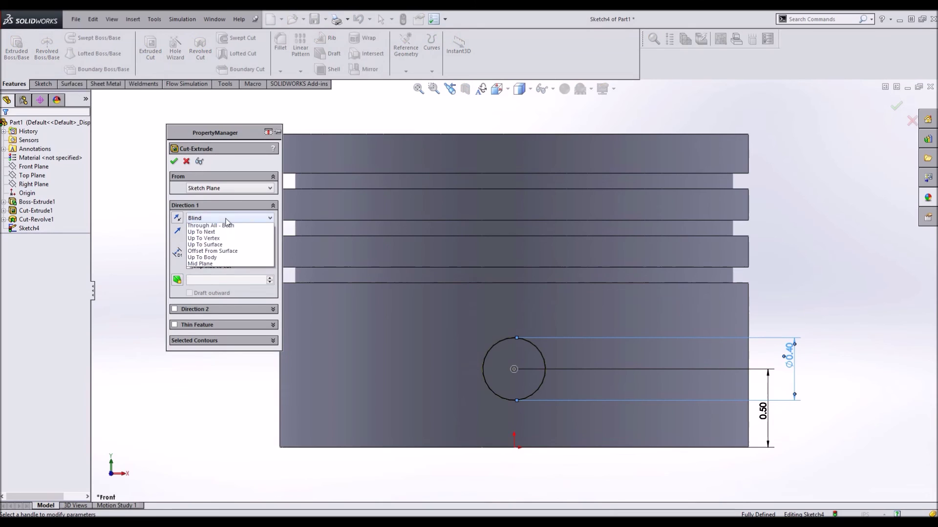
click(215, 239)
click(173, 161)
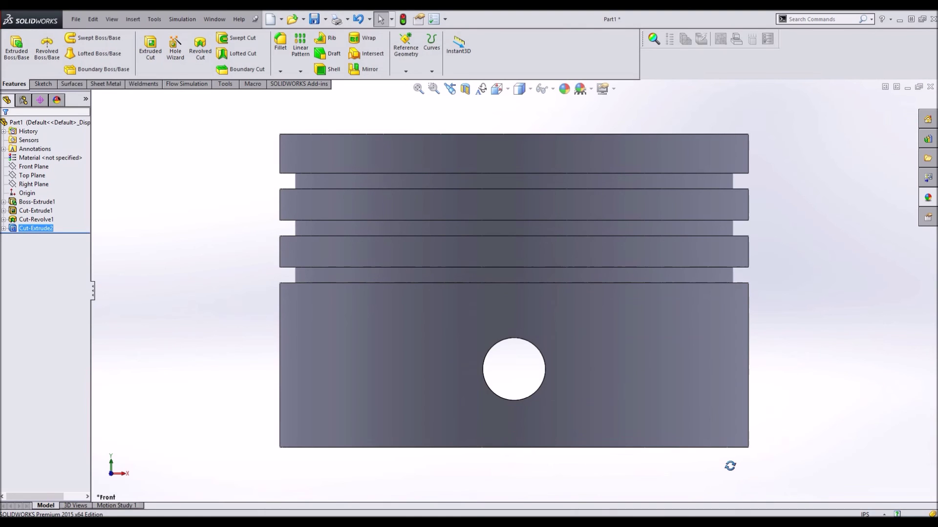
mouse_move(728, 464)
middle_down()
mouse_move(726, 477)
mouse_move(727, 374)
mouse_move(718, 446)
mouse_move(699, 481)
mouse_move(715, 442)
mouse_move(727, 445)
mouse_move(731, 462)
mouse_move(741, 448)
mouse_move(720, 469)
mouse_move(734, 443)
mouse_move(730, 456)
middle_up()
key(Escape)
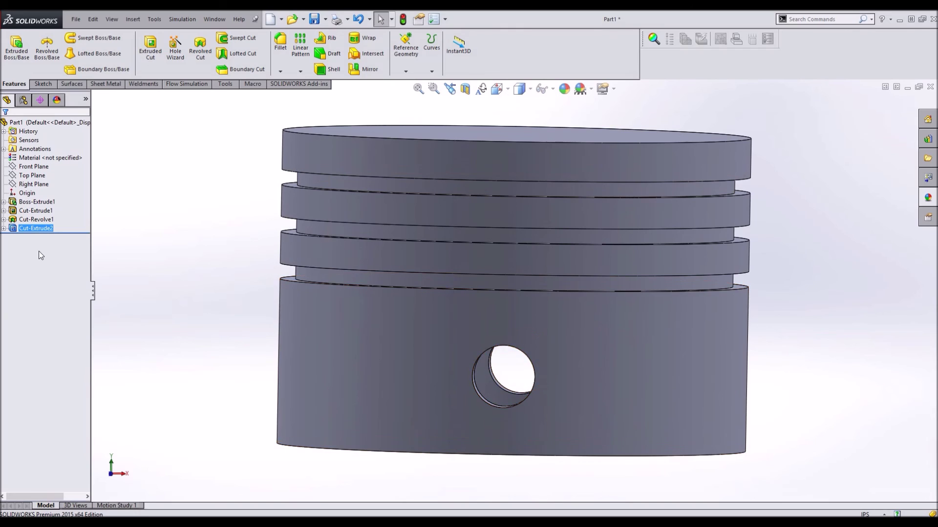
On the Front Plane, sketch a three-point arc with a radius of about 4.38 in between the piston's two lower corners, bulging upward
click(30, 168)
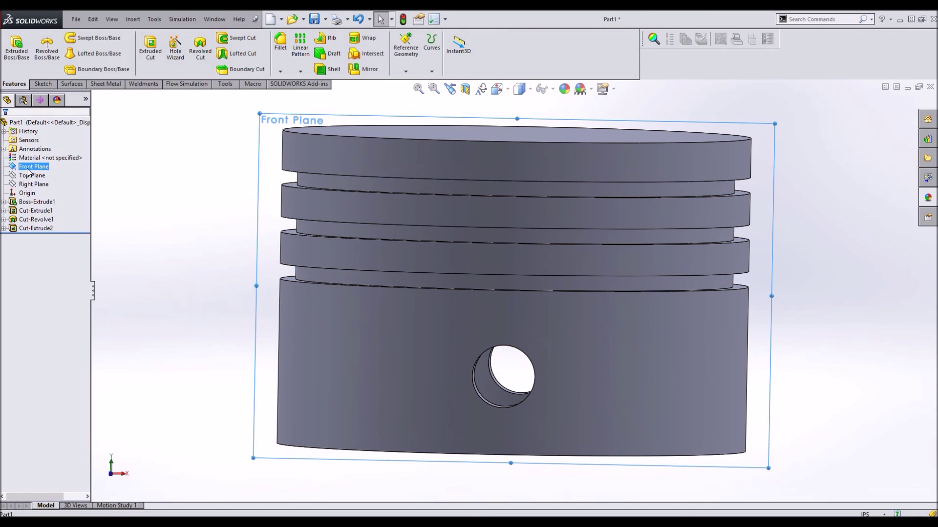
key(ctrl+1)
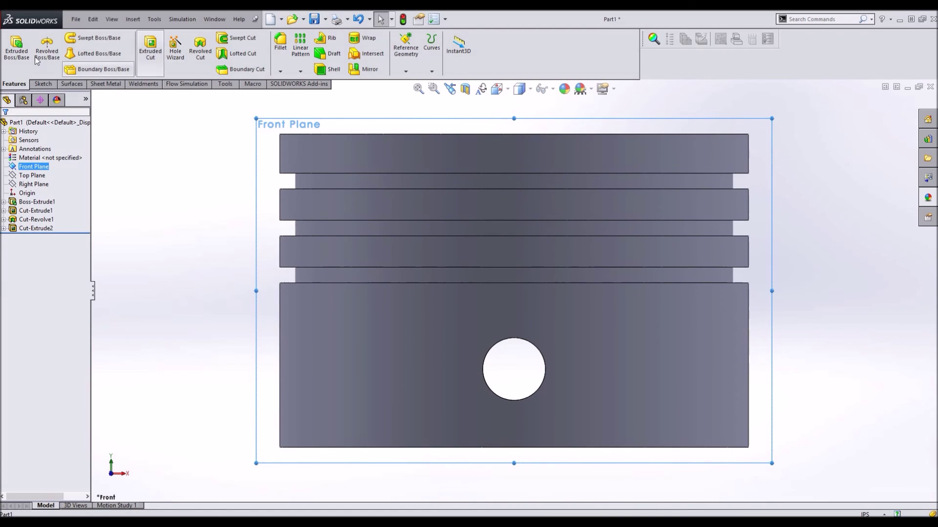
click(41, 83)
click(85, 53)
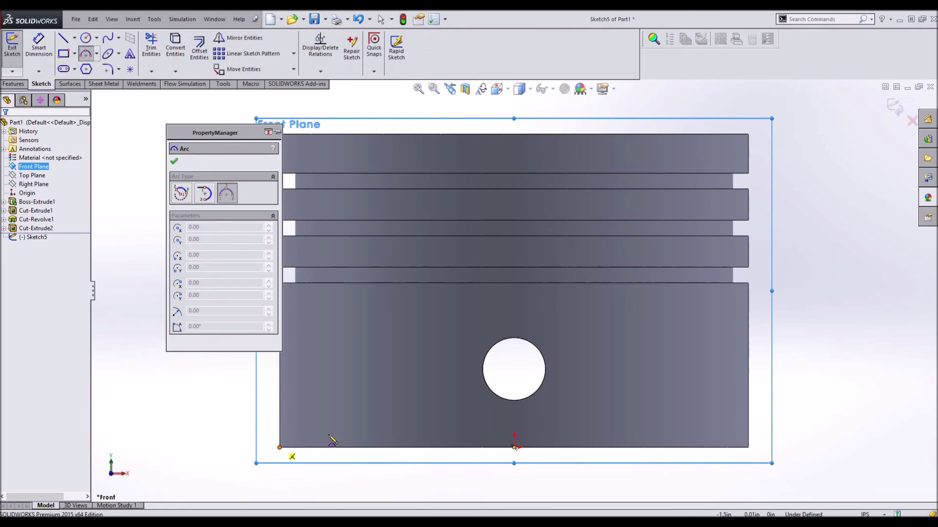
click(279, 447)
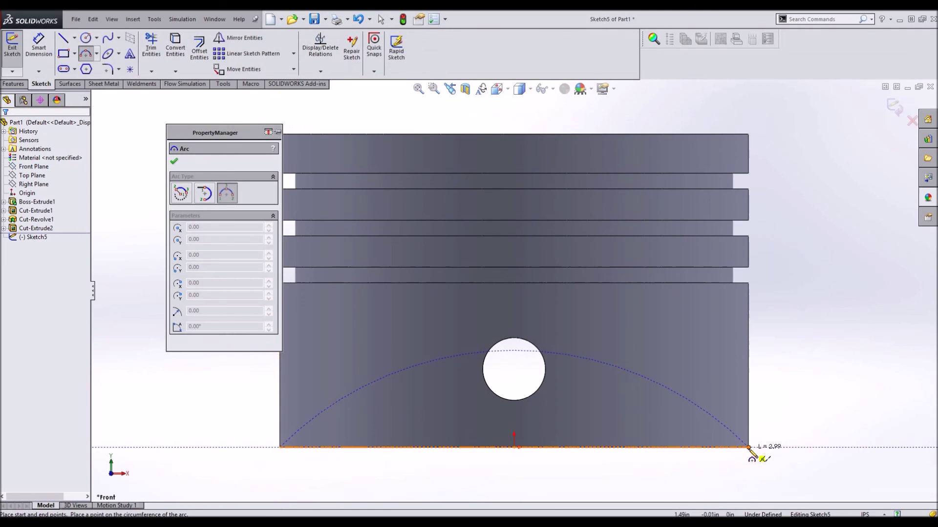
click(748, 447)
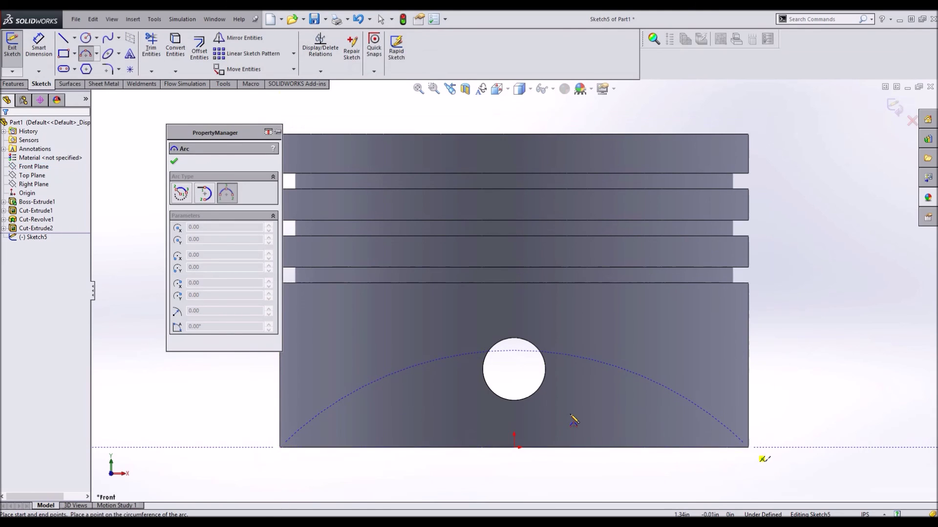
click(540, 412)
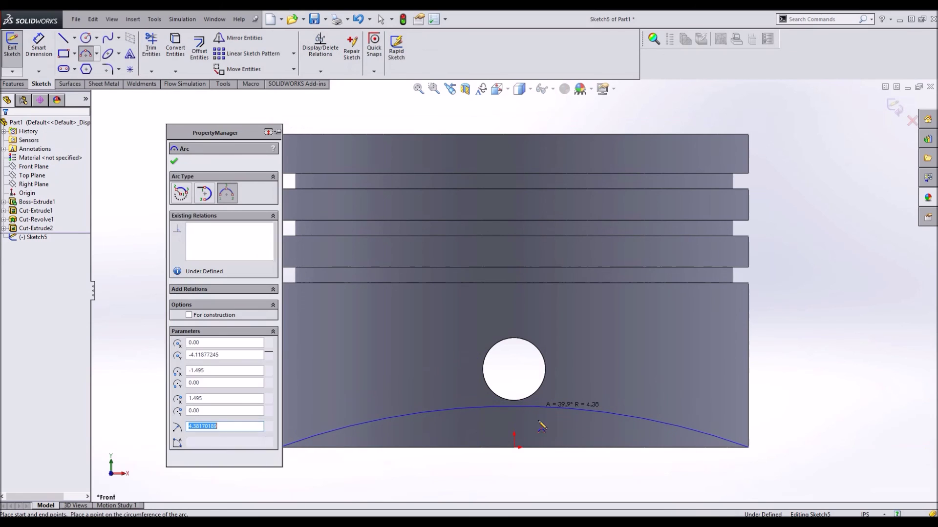
key(Escape)
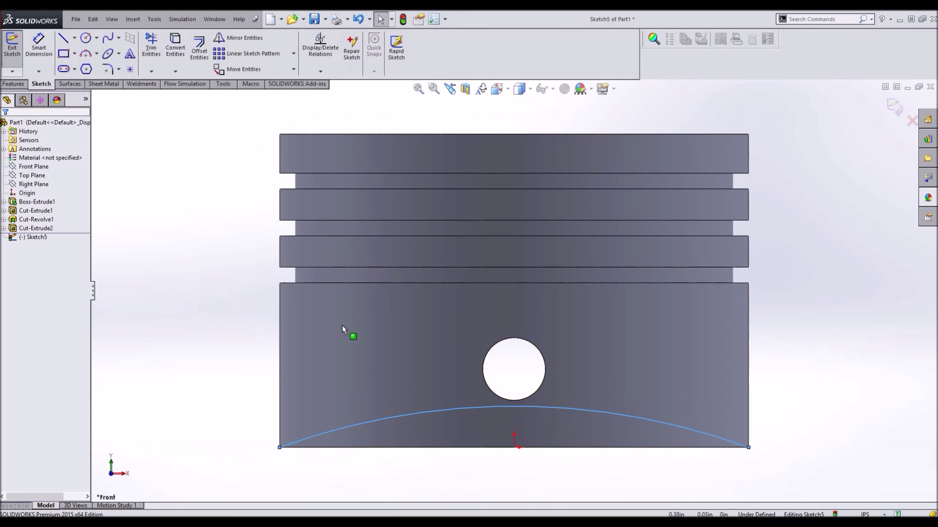
Close the arc profile with a horizontal line between its two endpoints along the piston's bottom edge
key(l)
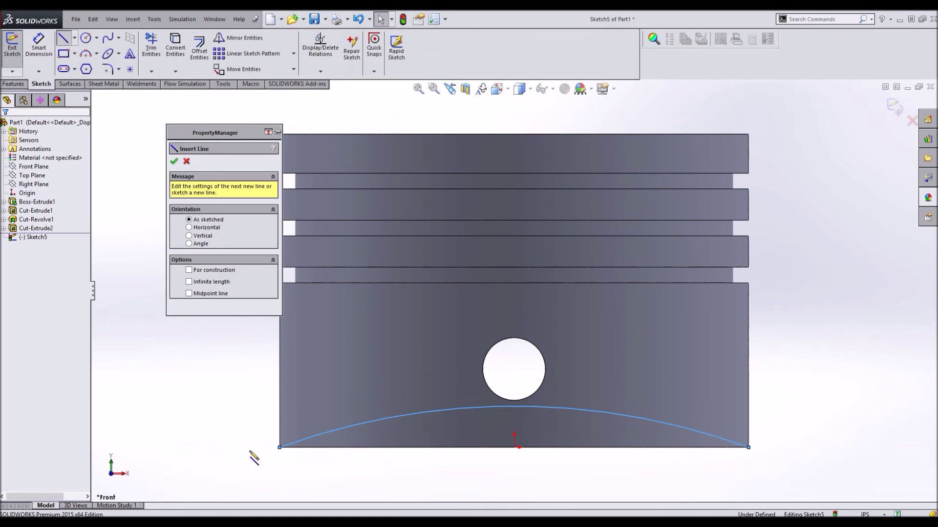
click(280, 447)
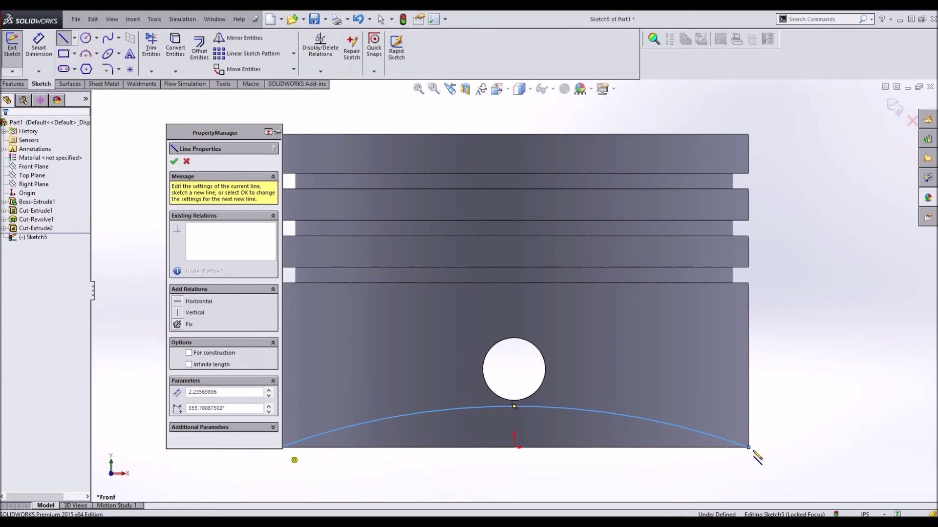
click(748, 448)
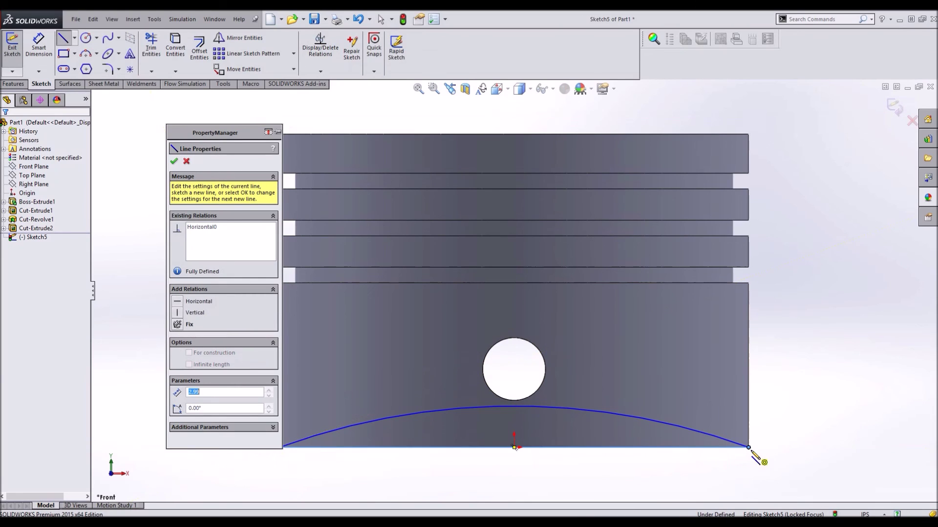
key(Escape)
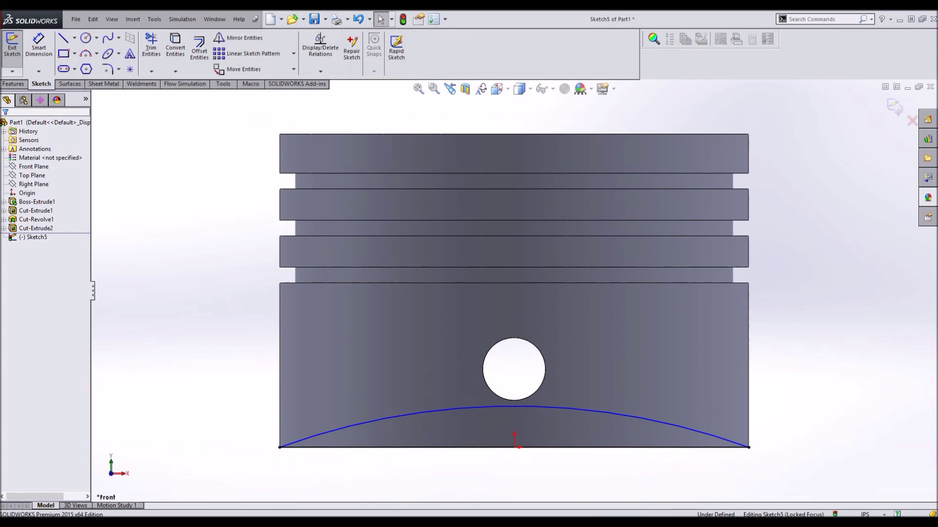
Dimension the arc at the piston's bottom edge with a radius of 6 in
click(27, 55)
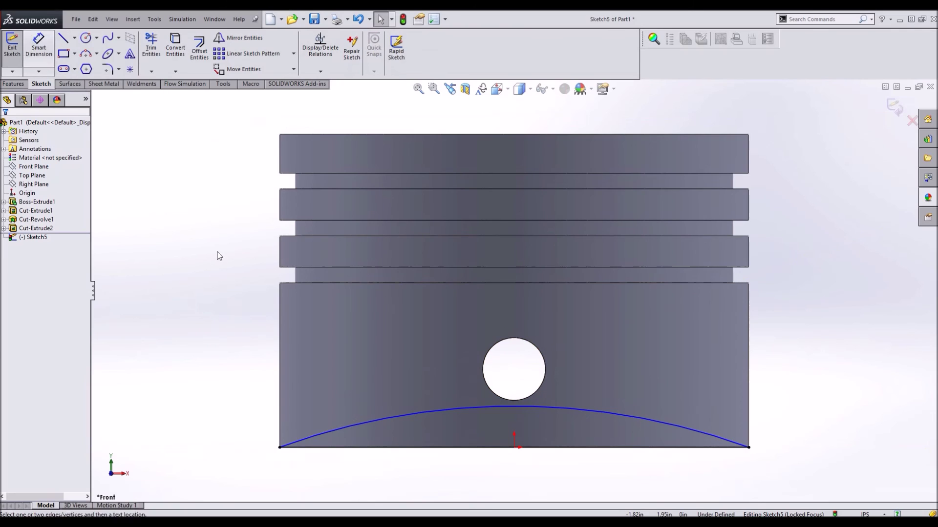
click(458, 406)
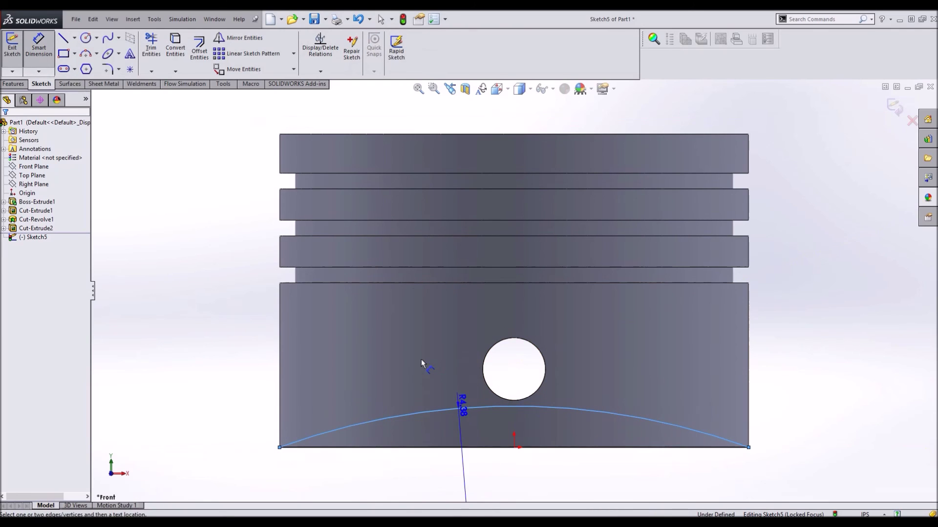
click(429, 358)
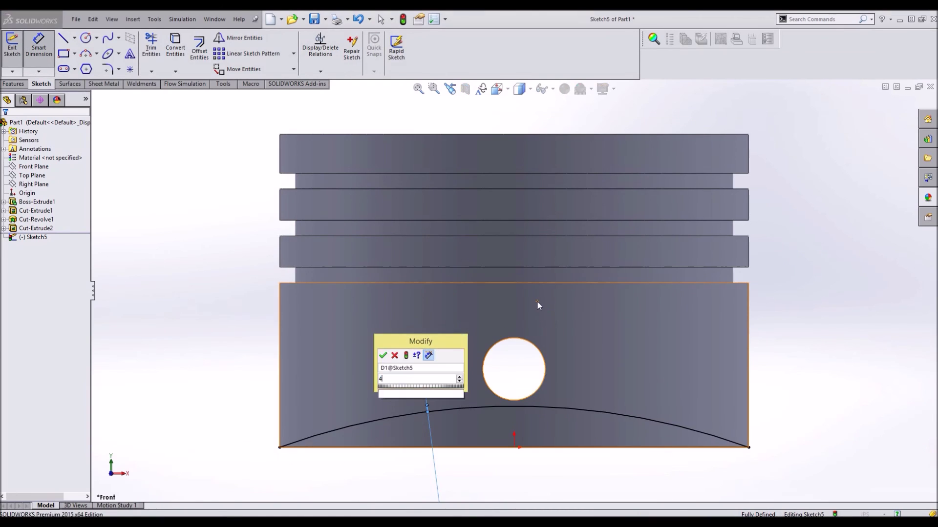
key(Return)
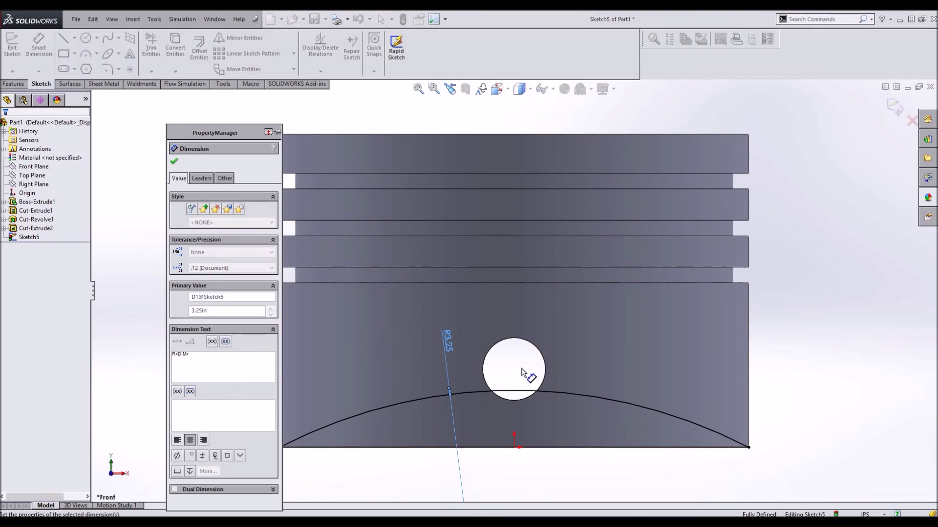
double_click(445, 336)
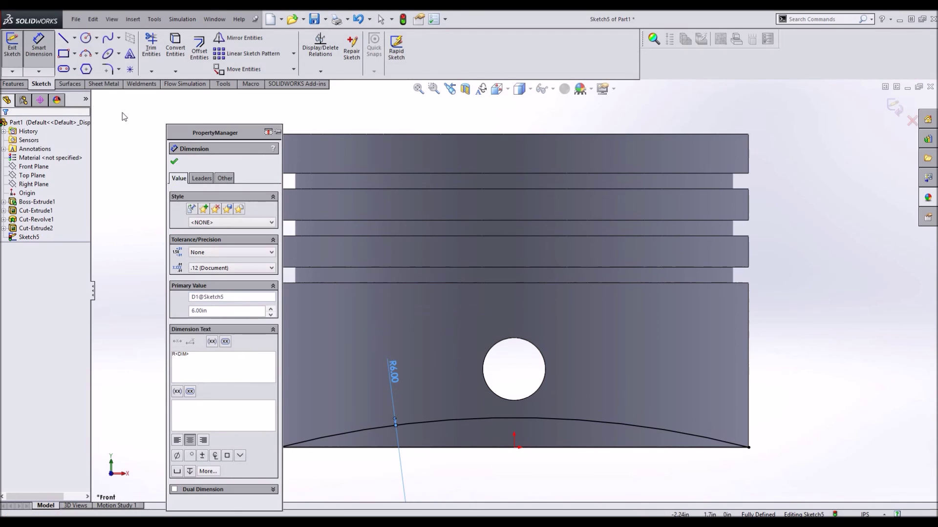
key(Escape)
key(Escape)
Extrude-cut the closed arc profile with the Through All - Both end condition to curve the piston's bottom edge
click(14, 84)
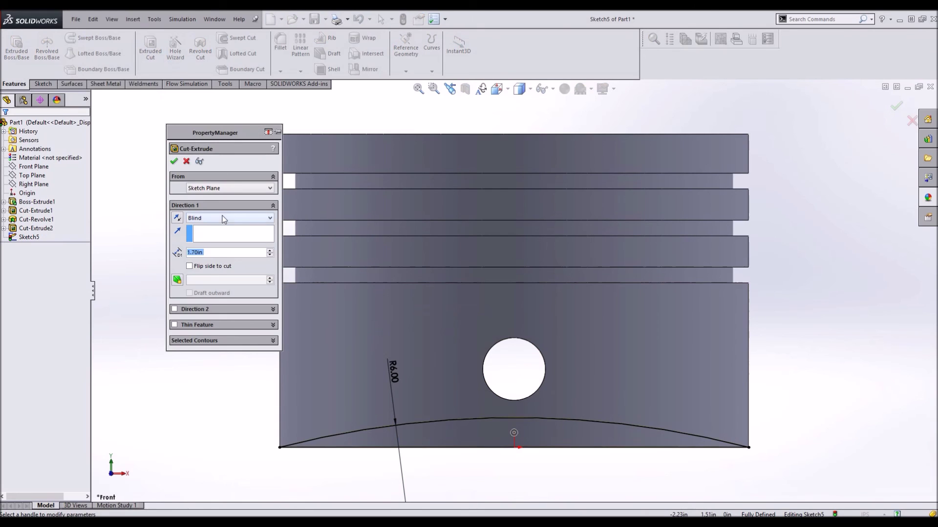
click(224, 219)
click(227, 242)
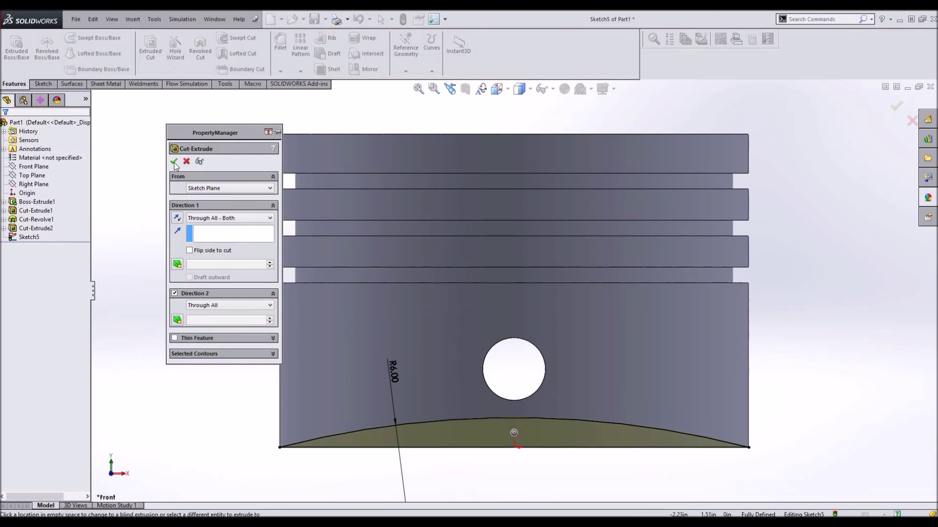
click(174, 161)
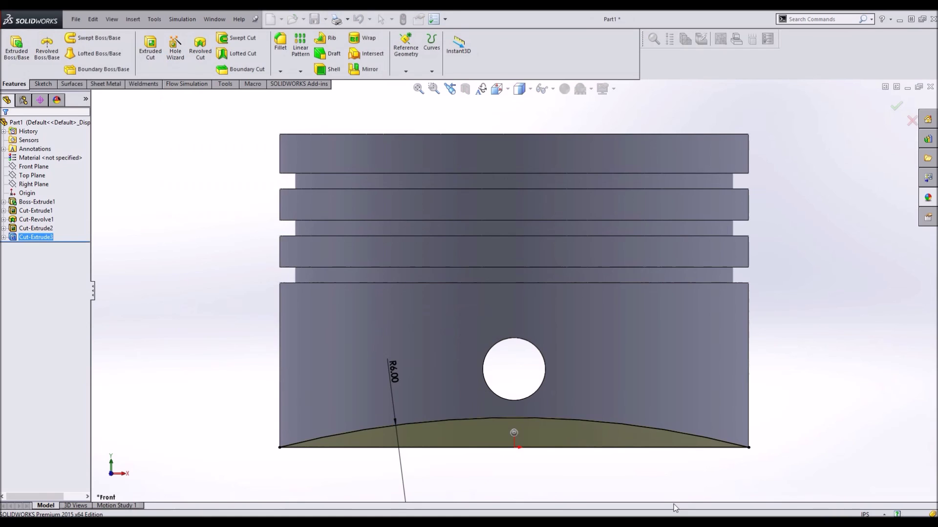
mouse_move(651, 458)
middle_down()
mouse_move(617, 385)
mouse_move(617, 329)
mouse_move(640, 320)
mouse_move(646, 483)
mouse_move(632, 471)
mouse_move(640, 264)
mouse_move(659, 152)
mouse_move(632, 391)
mouse_move(645, 239)
mouse_move(625, 239)
mouse_move(607, 271)
mouse_move(603, 260)
middle_up()
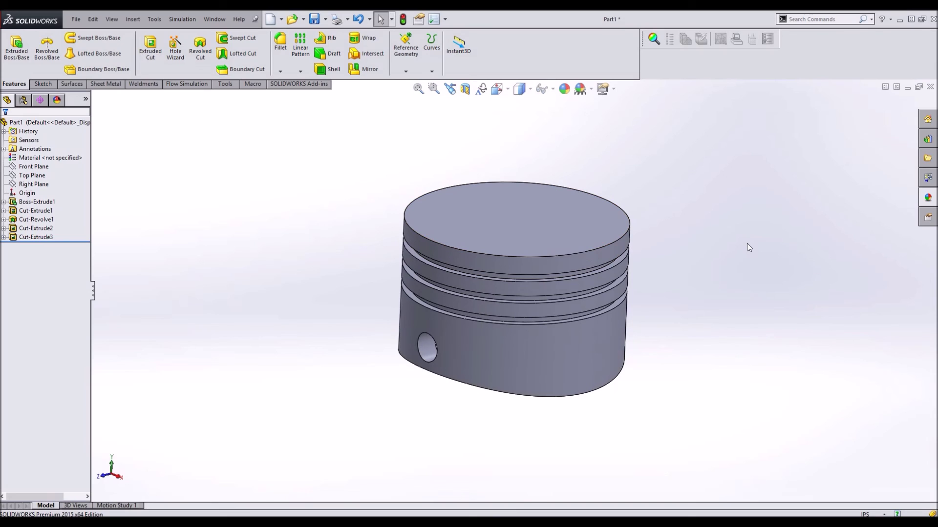
middle_drag(745, 245, 730, 233)
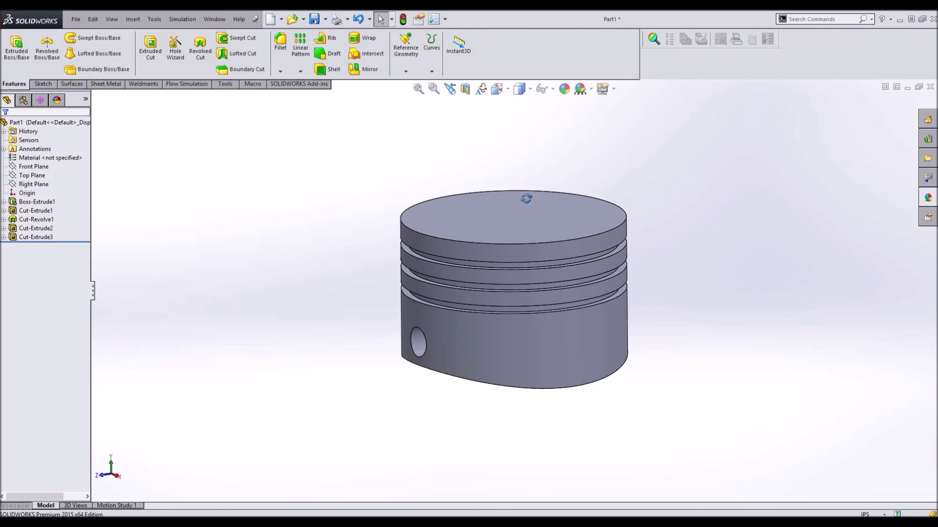
middle_drag(515, 203, 526, 358)
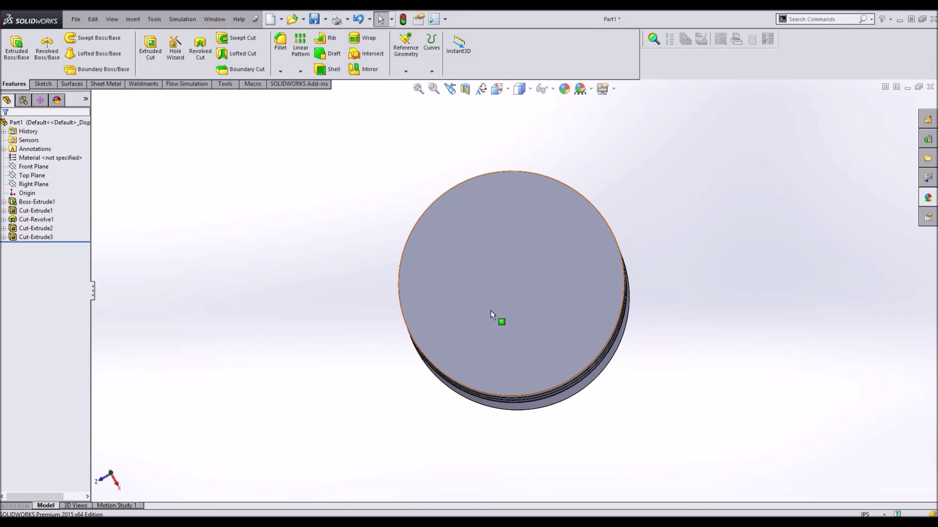
middle_drag(490, 320, 540, 140)
key(Escape)
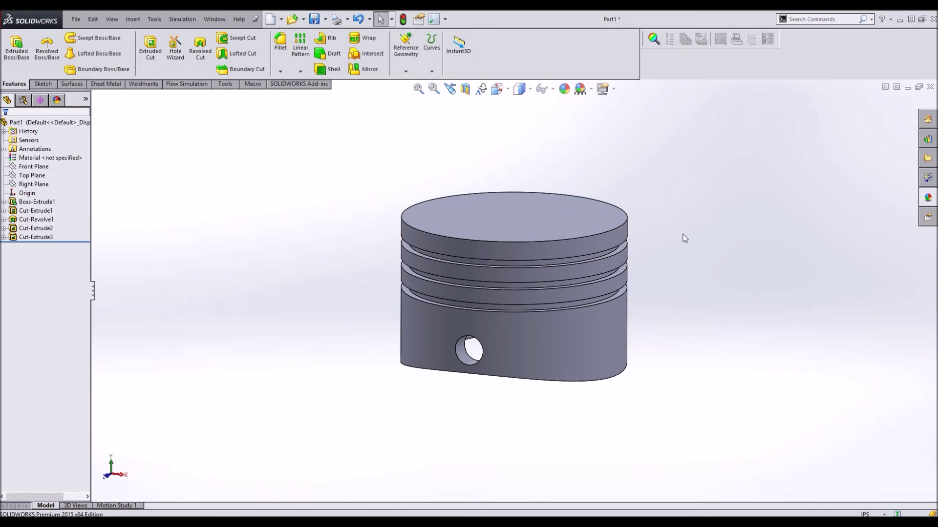
Apply a planar section view through the piston at the Front Plane
scroll(561, 222, down, 3)
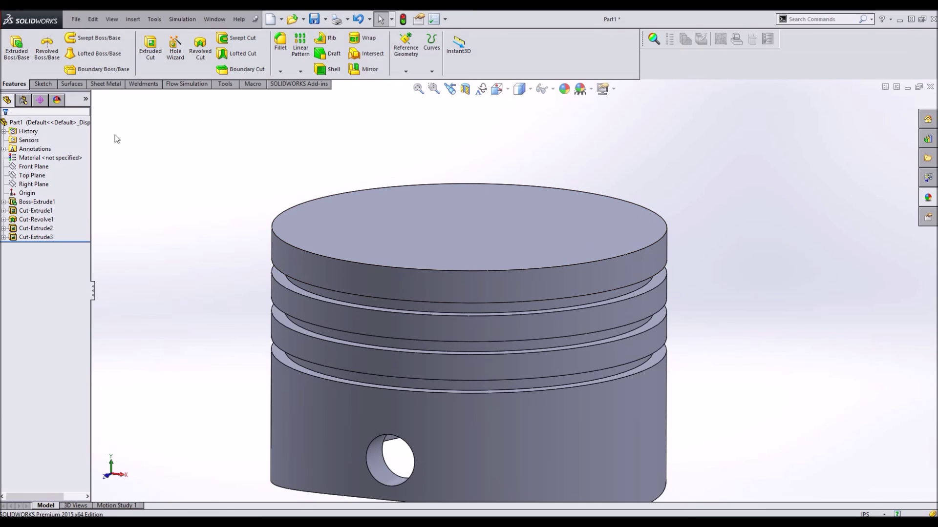
click(467, 89)
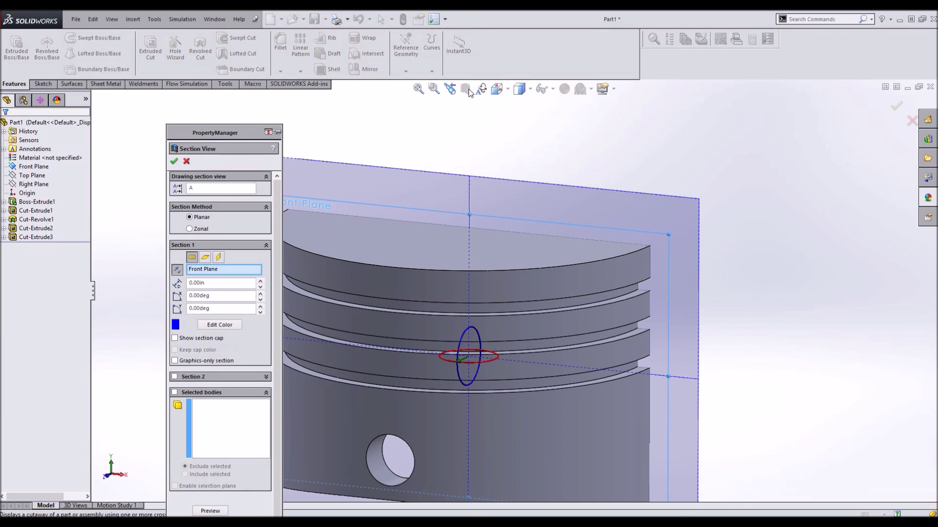
key(ctrl+2)
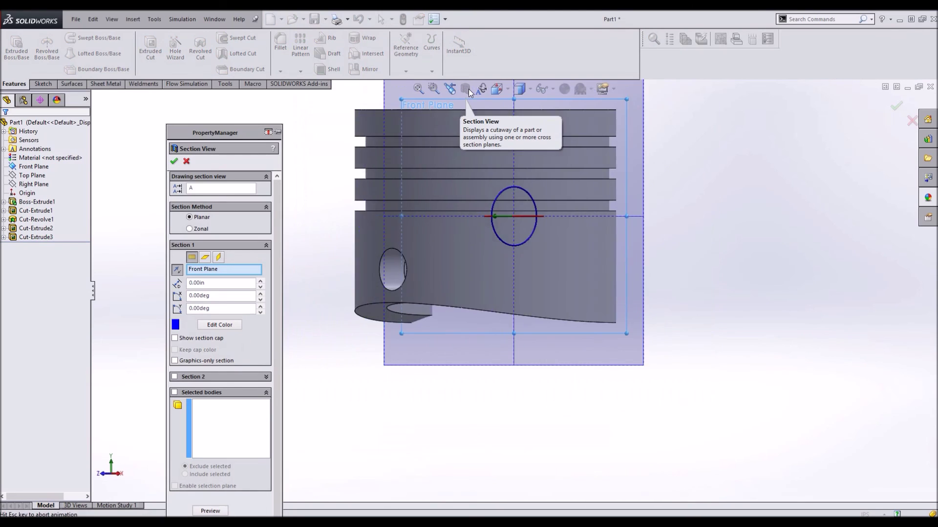
scroll(714, 118, down, 3)
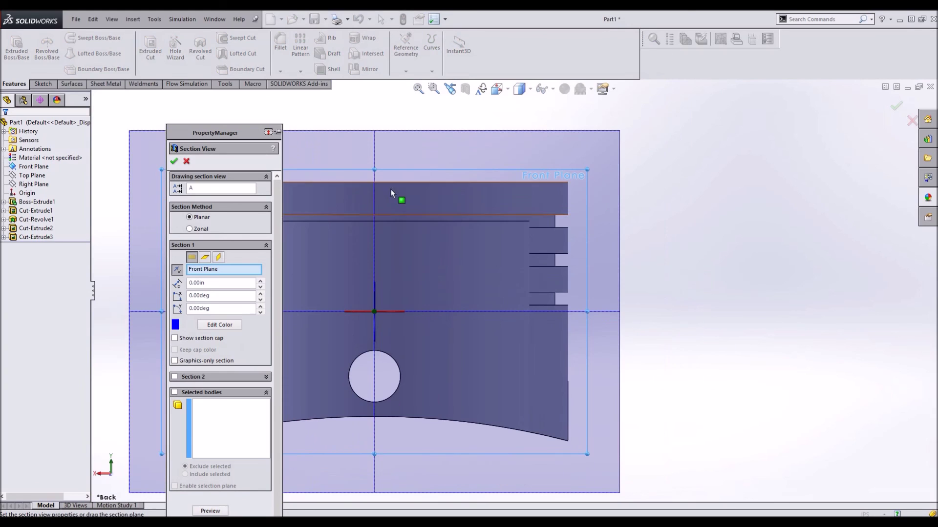
click(174, 161)
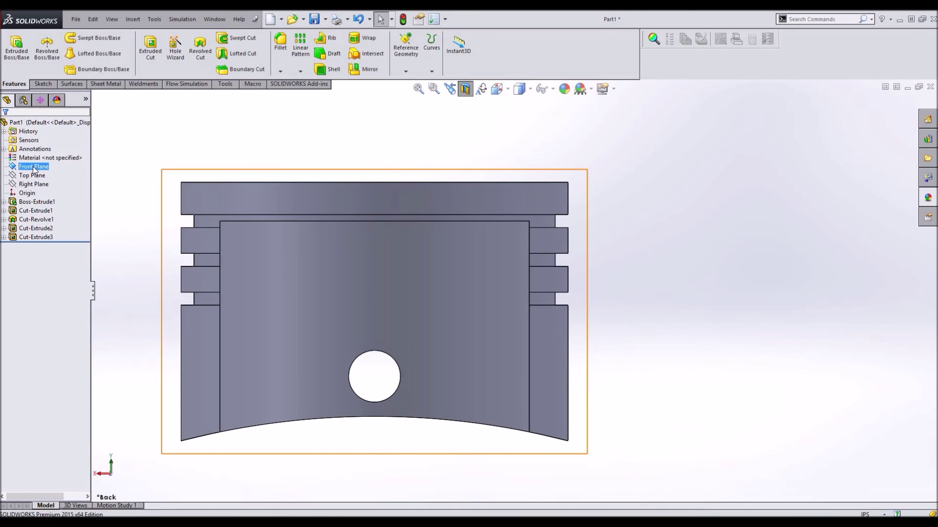
On the Front Plane, sketch a 90° arc about 0.4 in wide with a radius of about 0.28 in, starting at the crown's outer corner
click(42, 84)
click(12, 44)
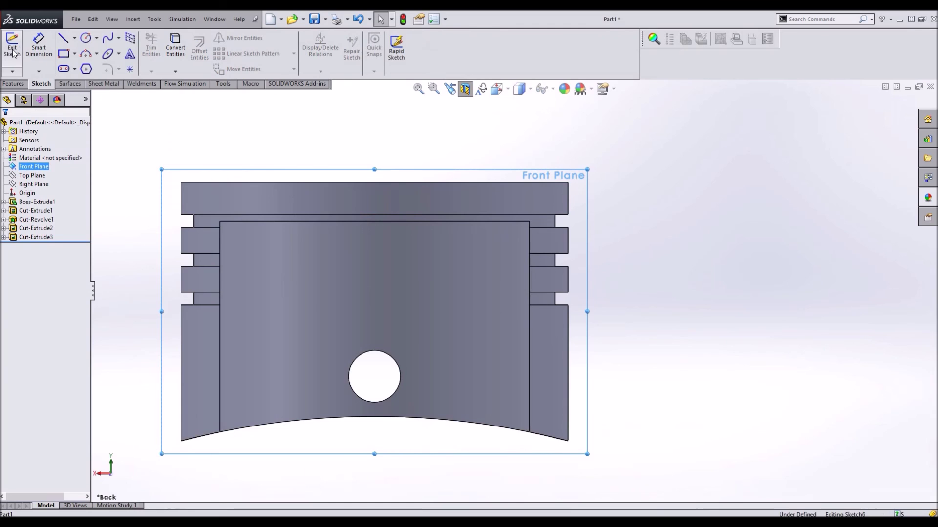
scroll(513, 151, down, 4)
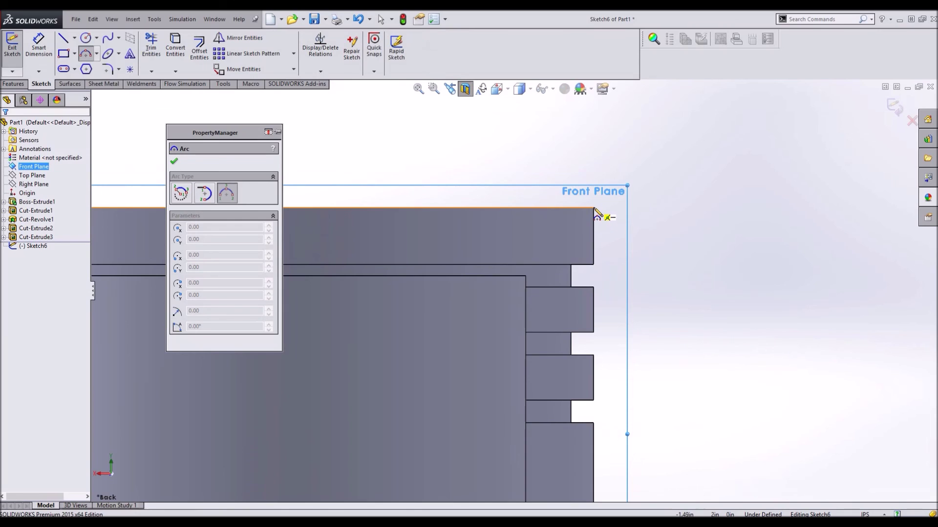
click(595, 209)
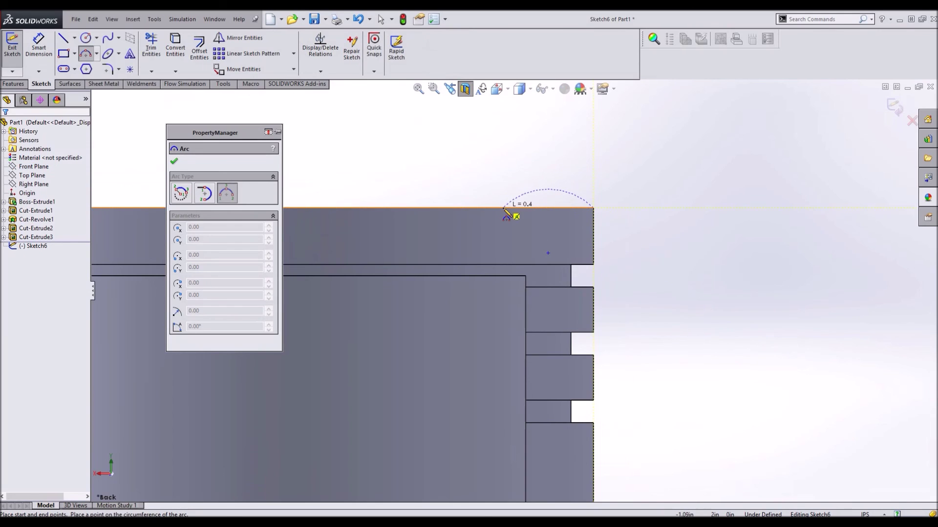
click(539, 191)
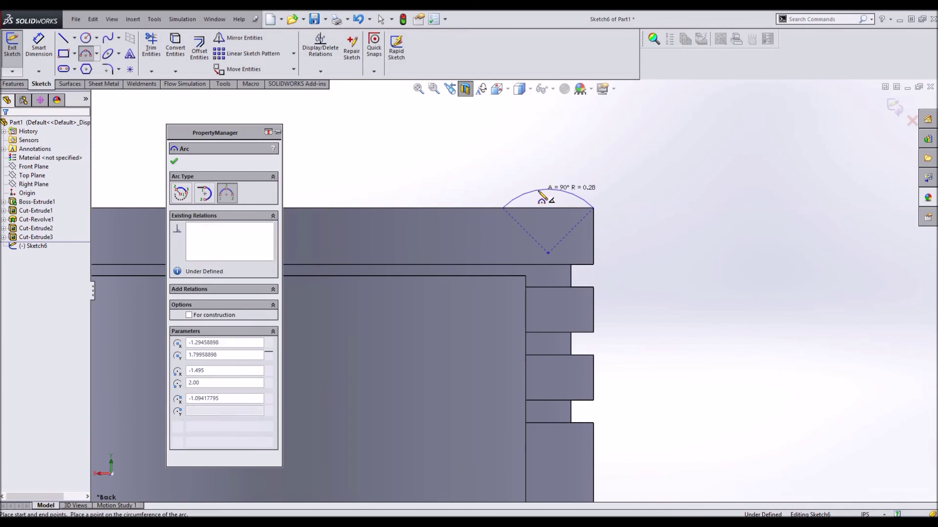
key(Escape)
Dimension the horizontal distance from the origin to the outer end of the crown arc
click(39, 49)
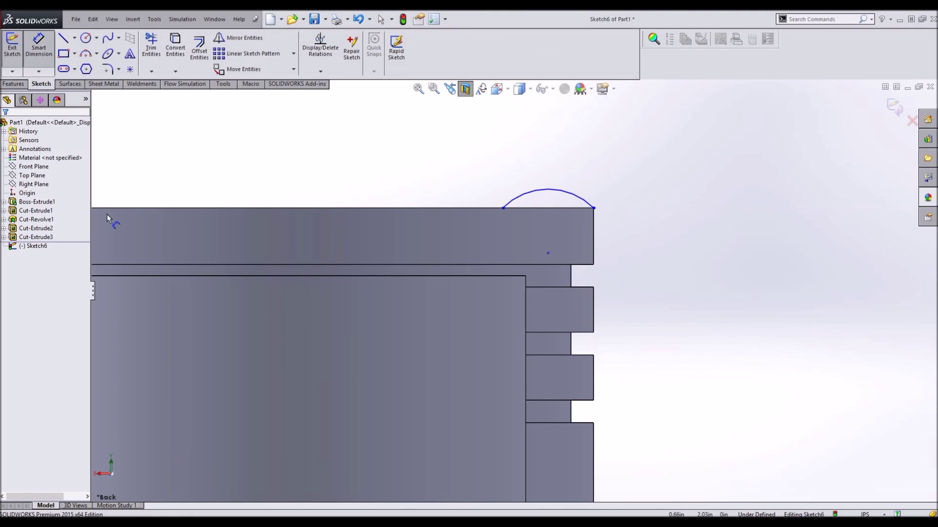
scroll(359, 337, up, 4)
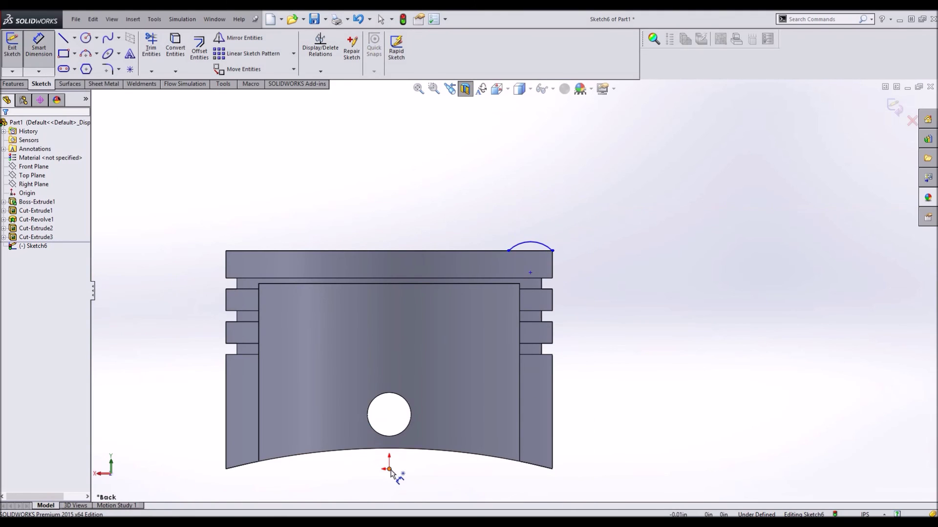
click(389, 469)
click(552, 251)
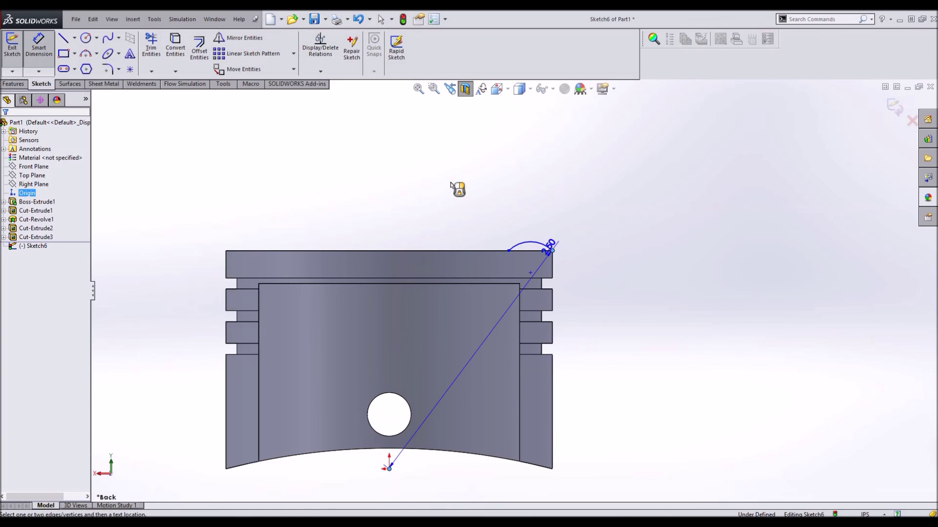
click(450, 182)
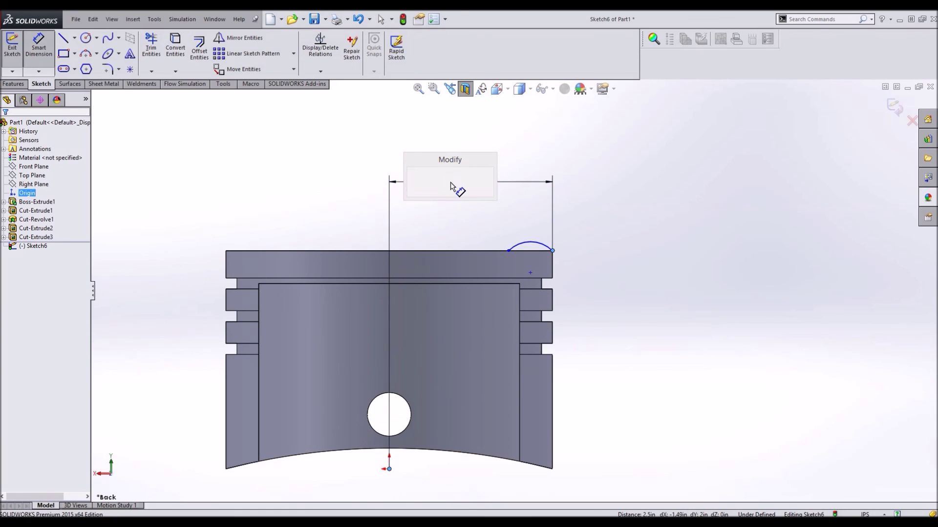
key(Return)
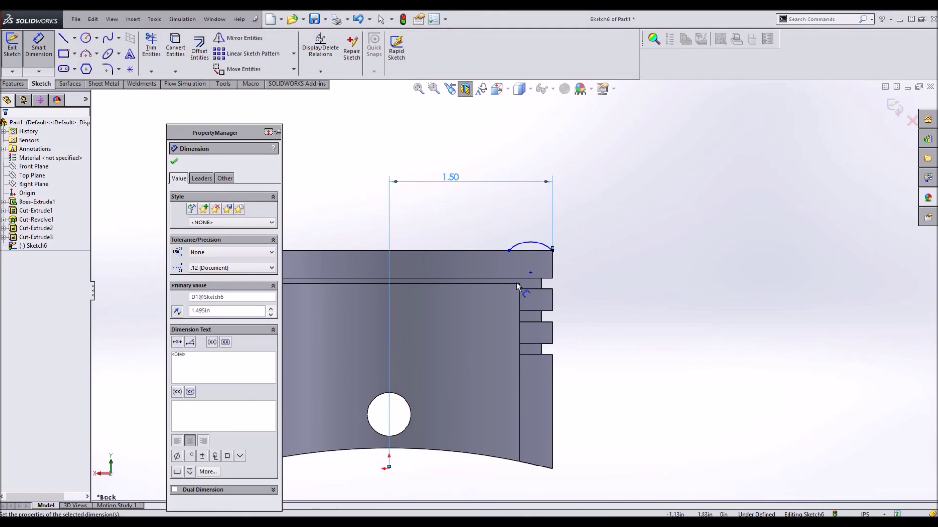
scroll(516, 283, down, 4)
key(Escape)
scroll(540, 237, down, 1)
key(Escape)
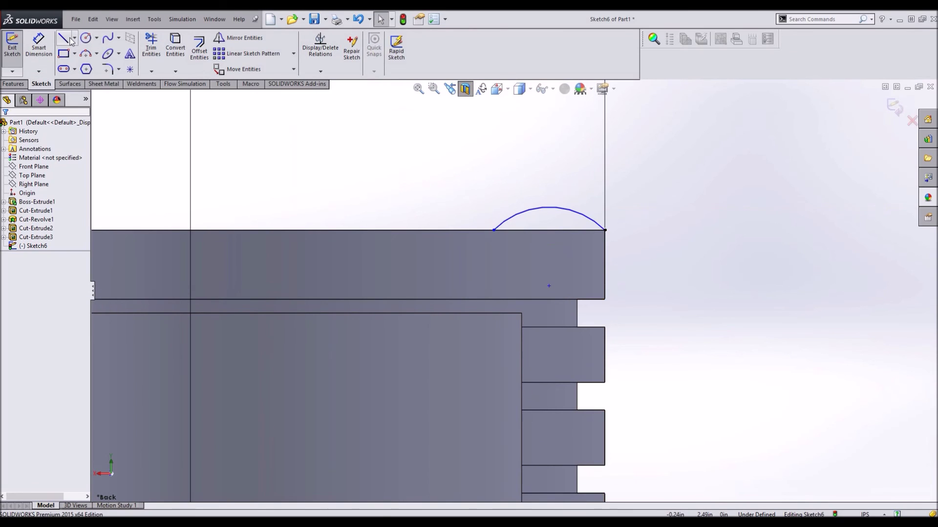
Close the crown arc with a horizontal line about 0.4 in long between its two ends
key(l)
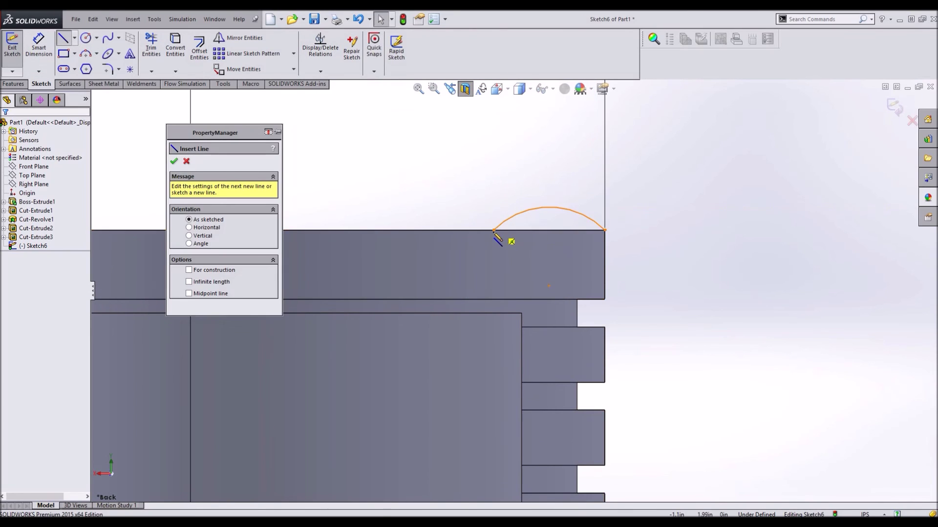
click(604, 230)
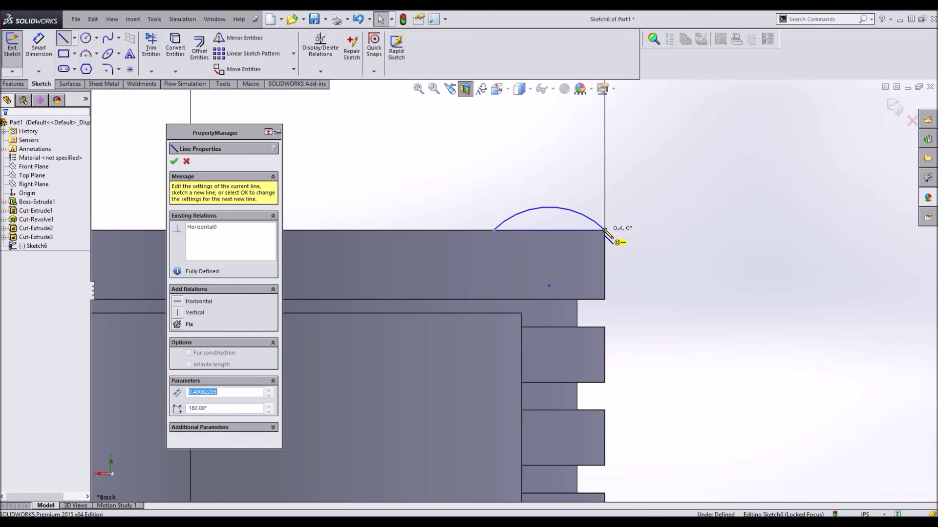
key(Escape)
Dimension the crown arc's radius, first trying 1 in and settling on 0.5 in
key(d)
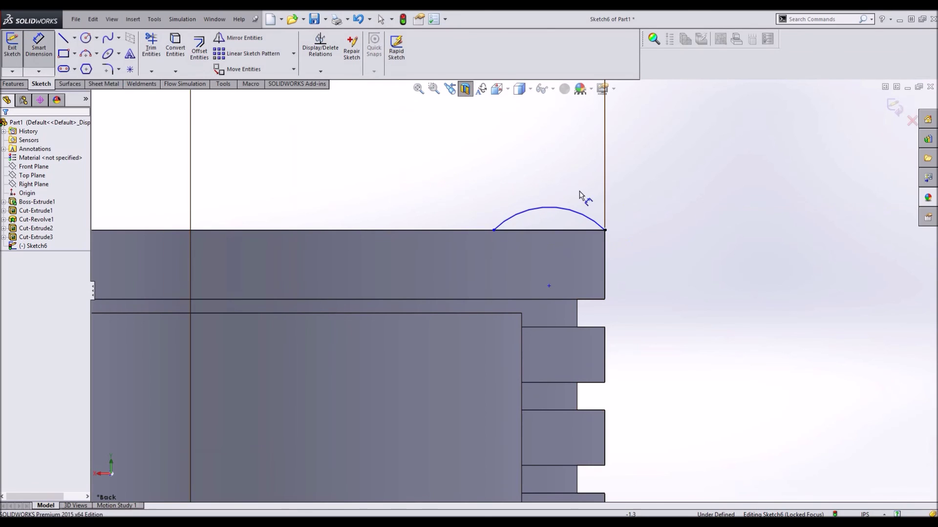
click(614, 203)
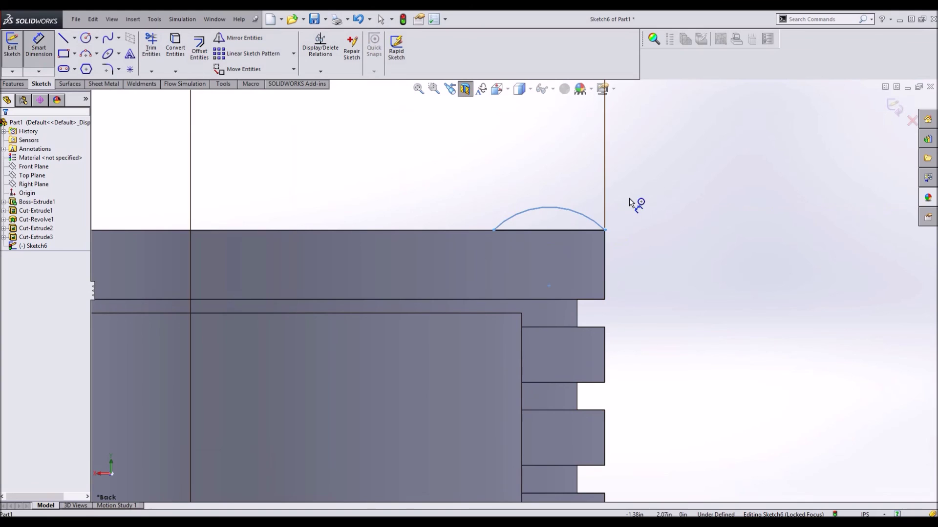
click(654, 193)
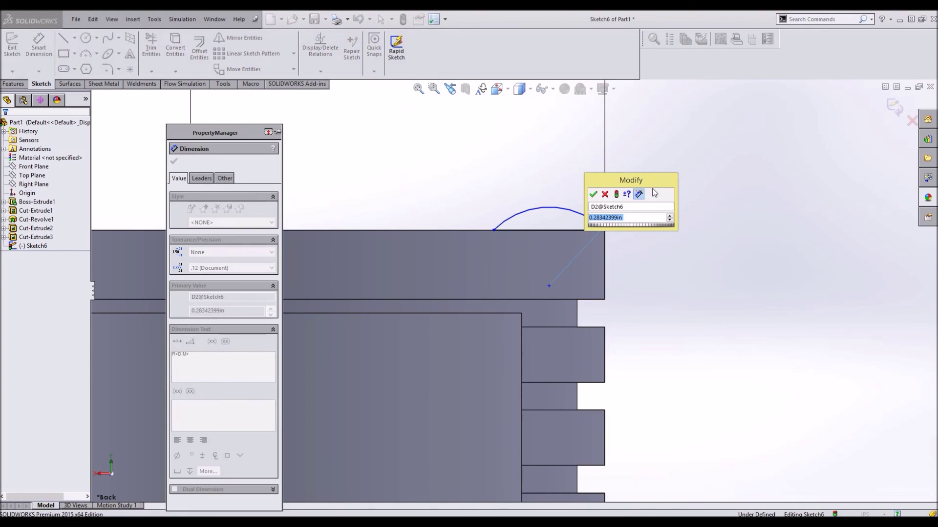
text(1)
key(Return)
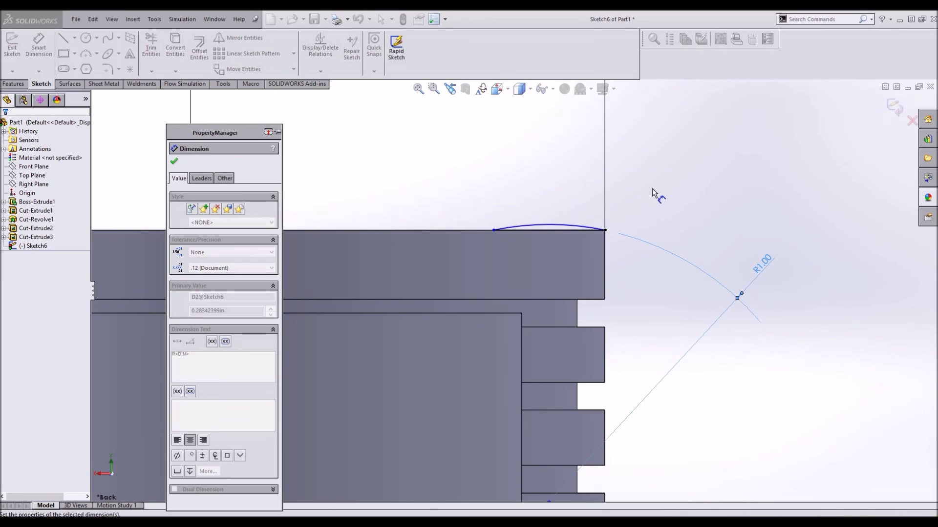
double_click(757, 263)
text(0.5)
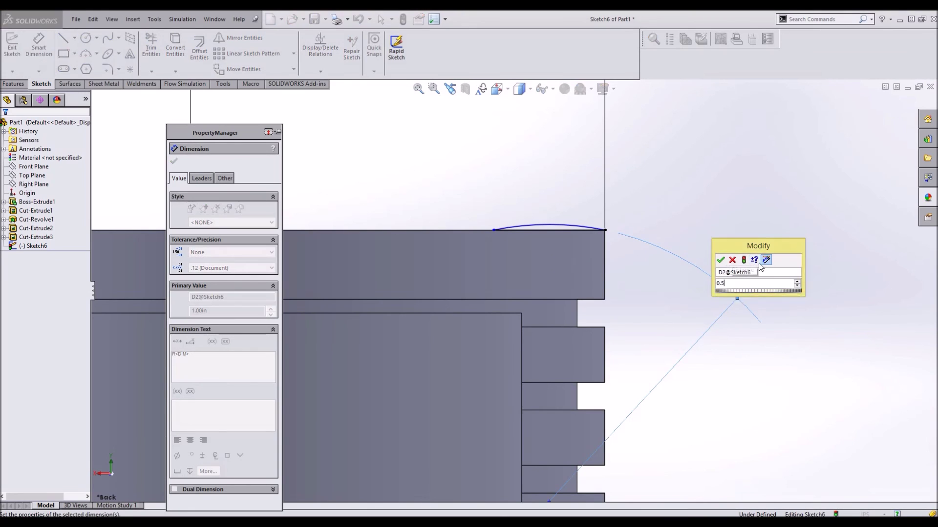
key(Return)
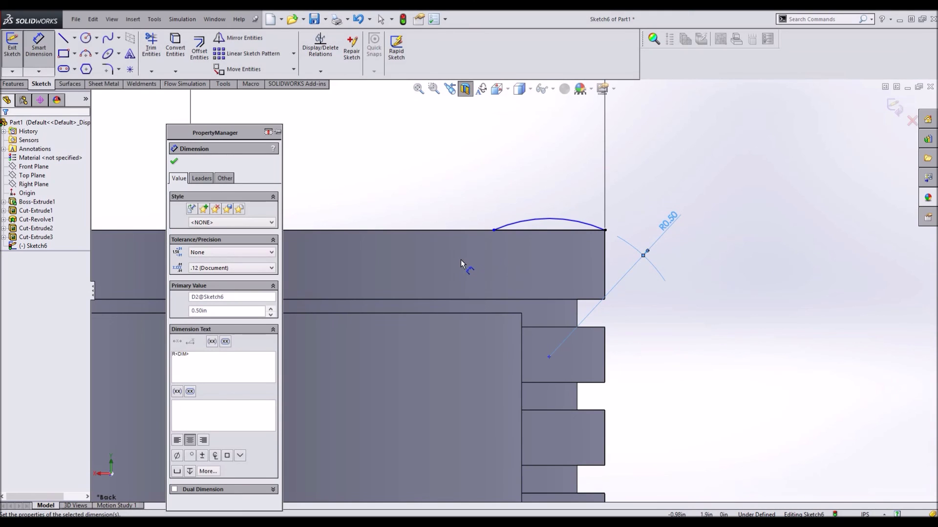
Dimension the horizontal line under the crown arc with a length of 0.4 in
click(535, 235)
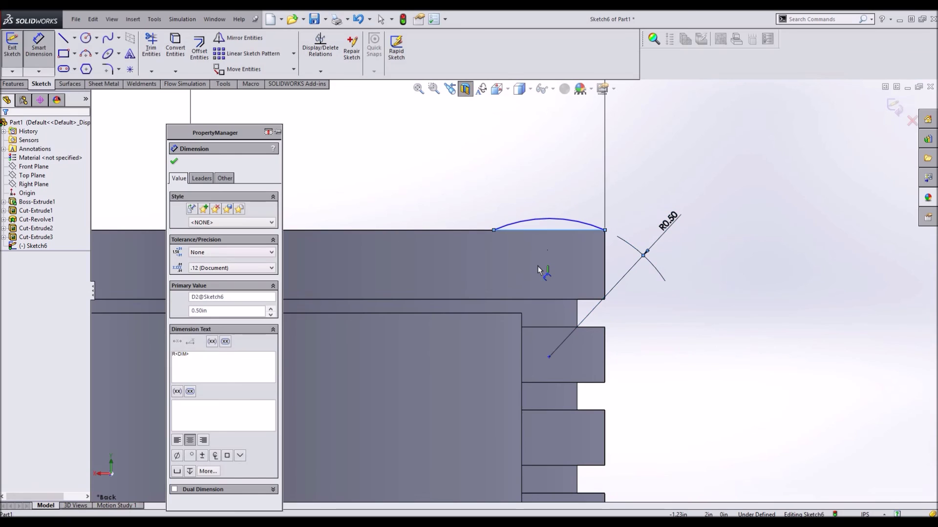
click(538, 270)
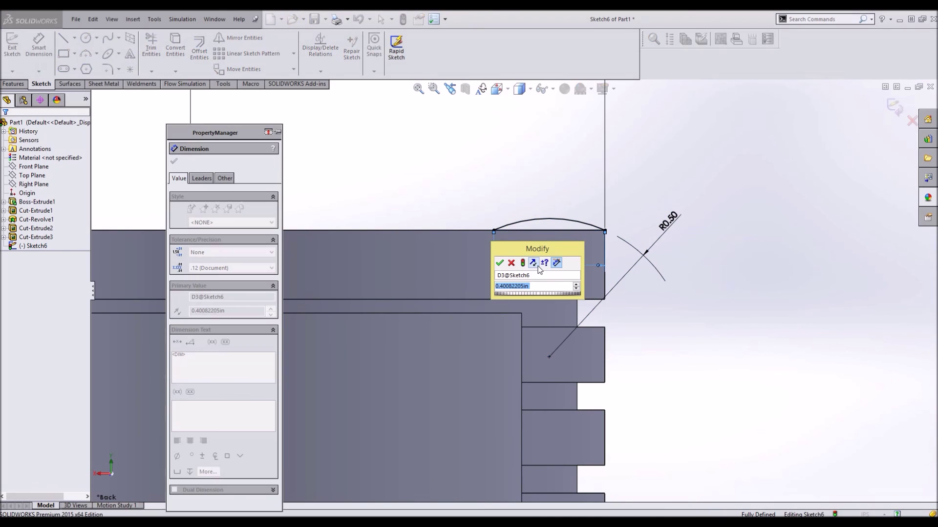
text(0.4)
key(Return)
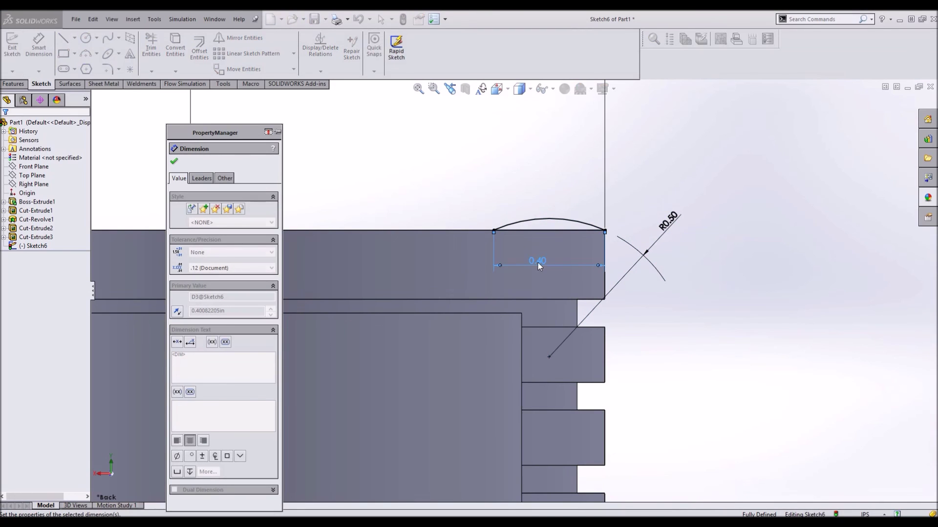
key(Escape)
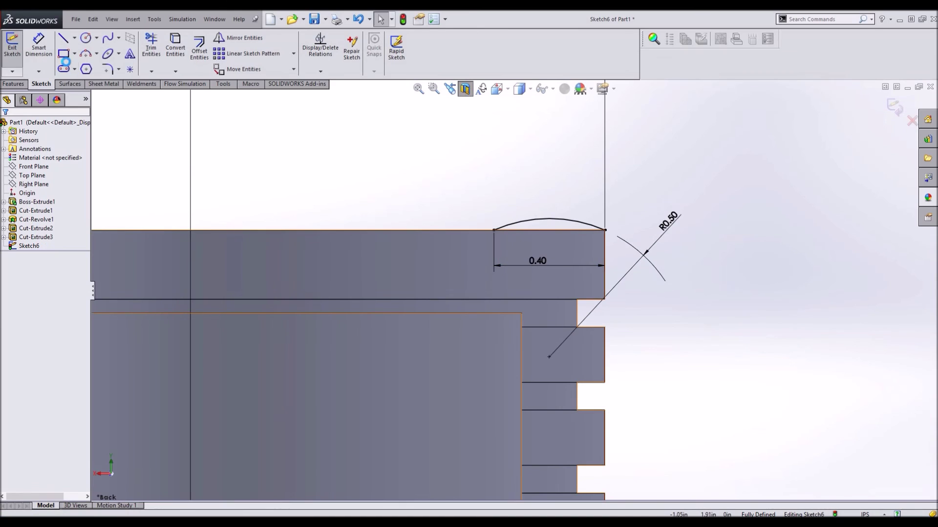
Draw a vertical centerline from the origin up to the upper edge of the pin hole
click(74, 38)
click(84, 63)
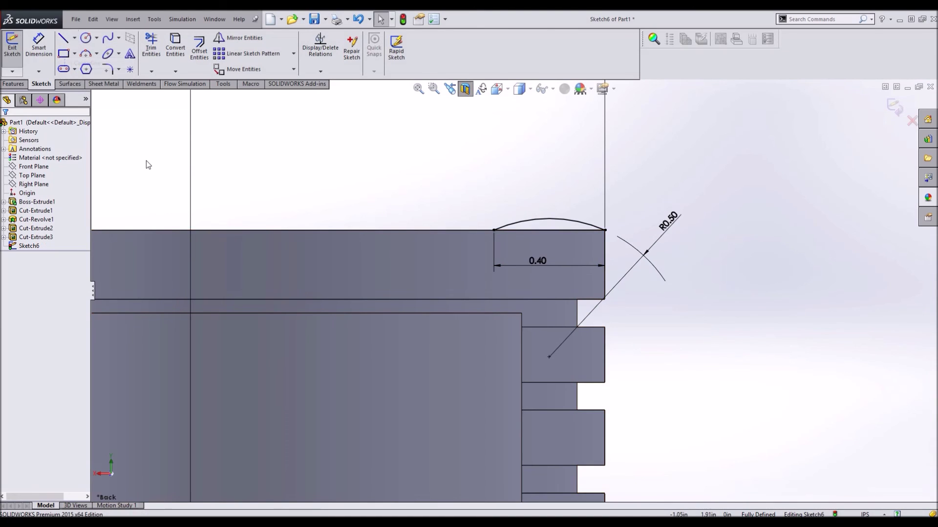
scroll(241, 409, up, 5)
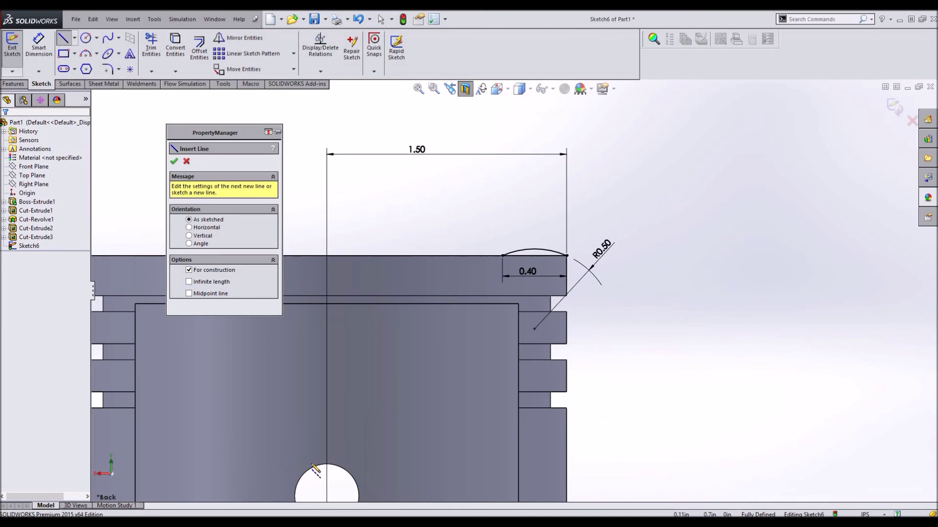
click(404, 455)
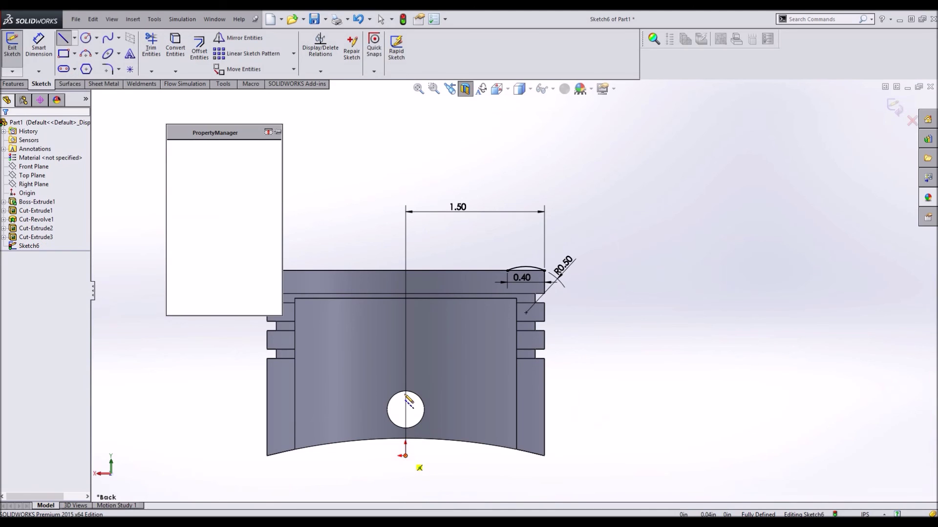
click(405, 393)
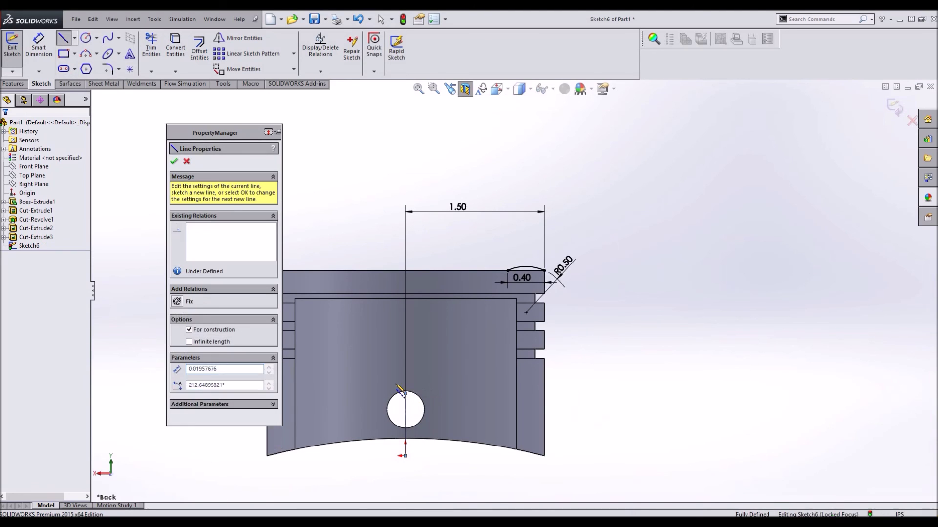
key(Escape)
Revolve the closed arc profile 360° around the vertical centerline with Revolved Boss/Base, merging the result
click(12, 84)
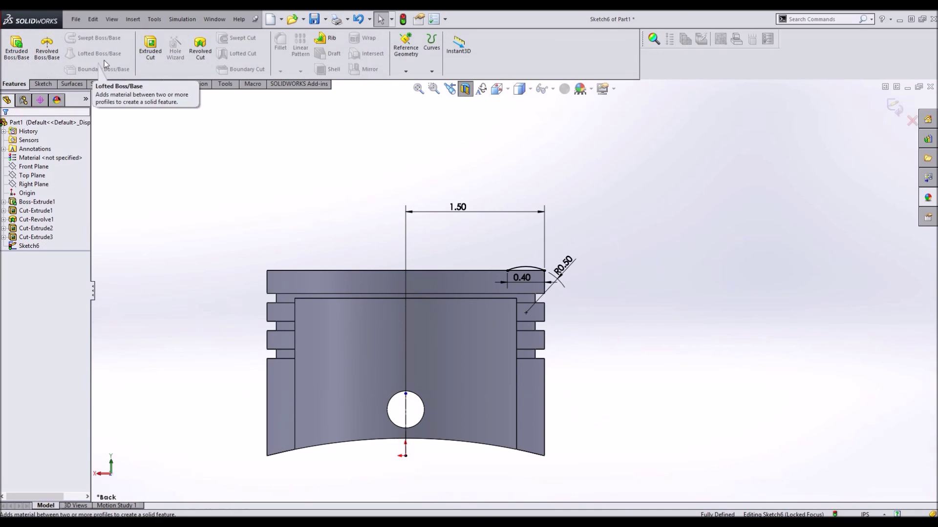
click(46, 52)
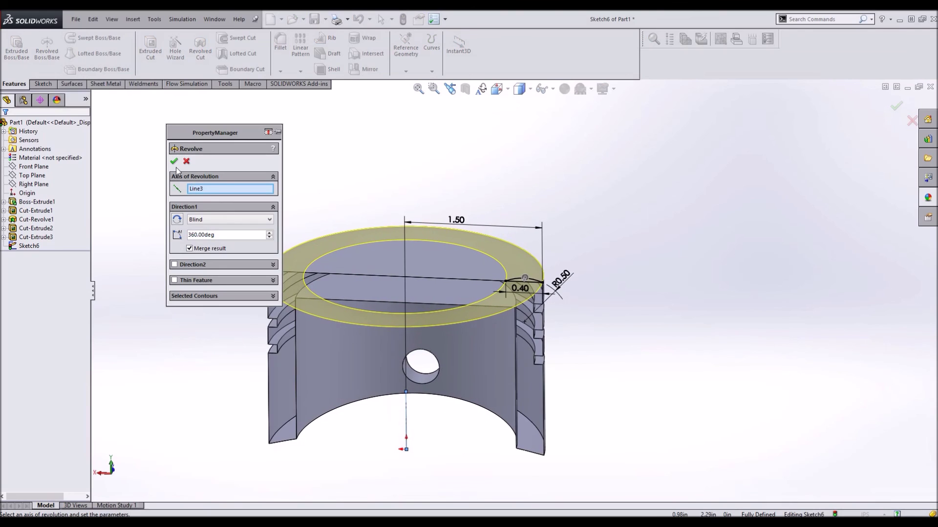
middle_drag(426, 278, 581, 282)
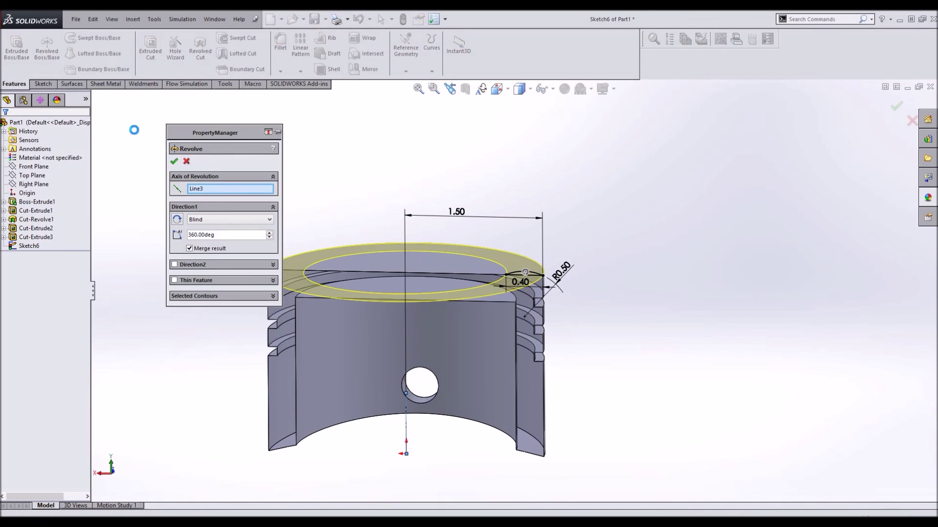
key(Return)
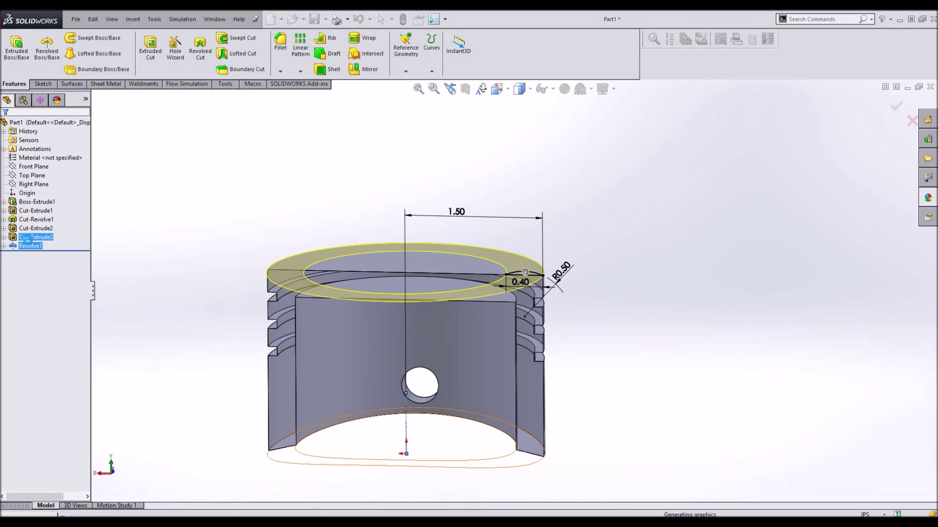
Reopen the sketch of the revolved crown ring and set the arc's radius to 0.75 in
click(4, 246)
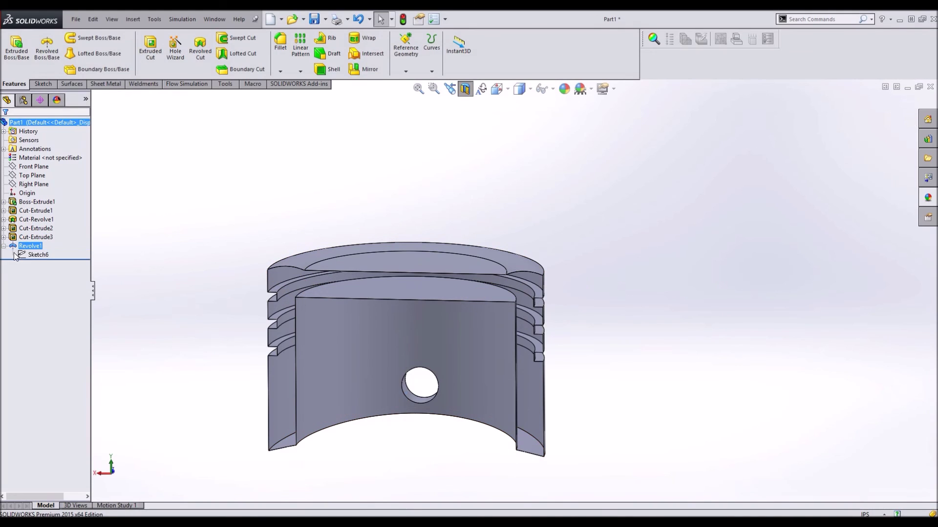
click(43, 255)
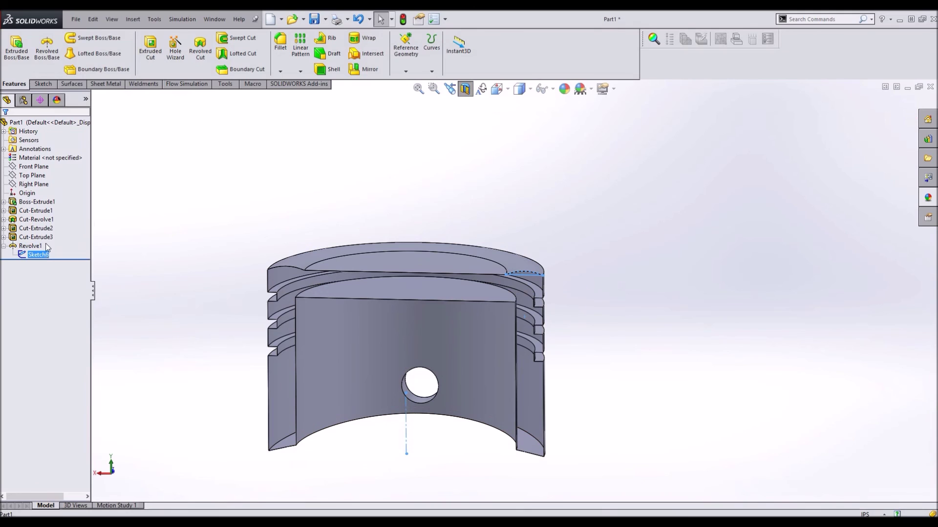
right_click(45, 244)
click(62, 236)
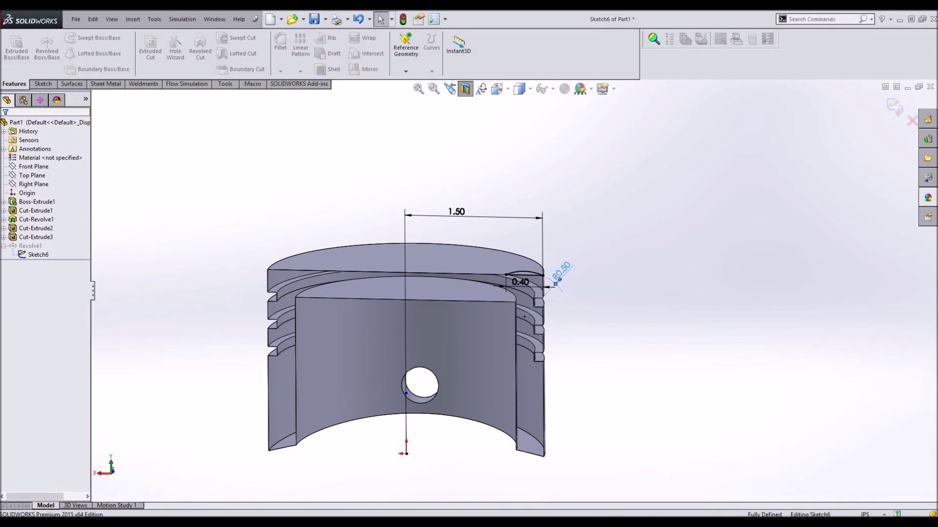
double_click(556, 272)
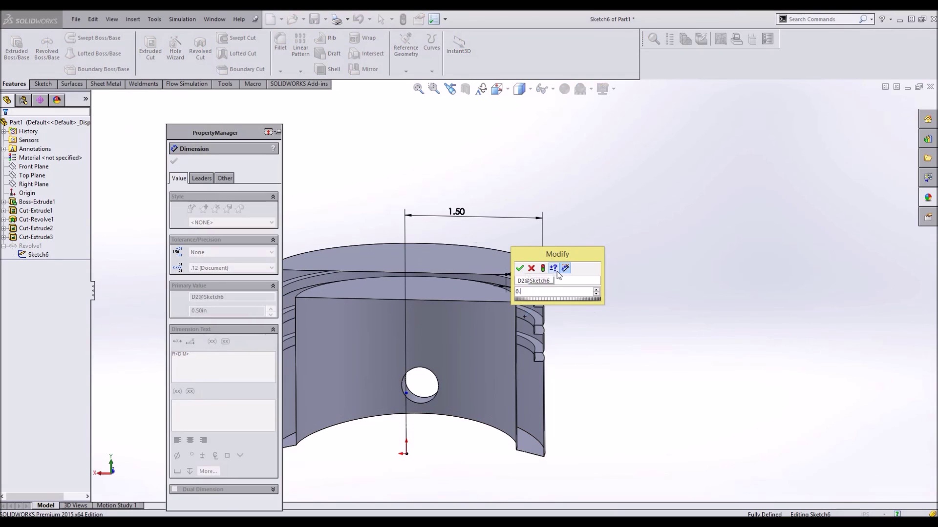
text(0.75)
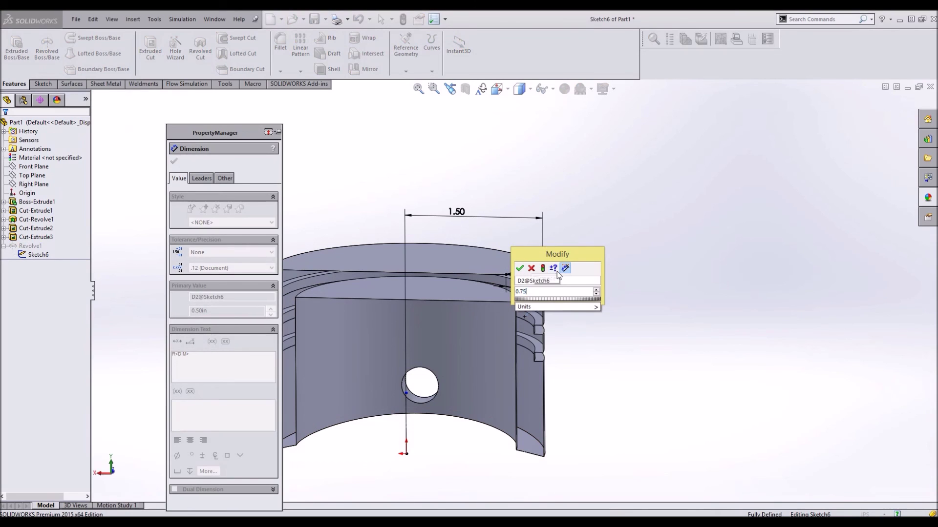
key(Return)
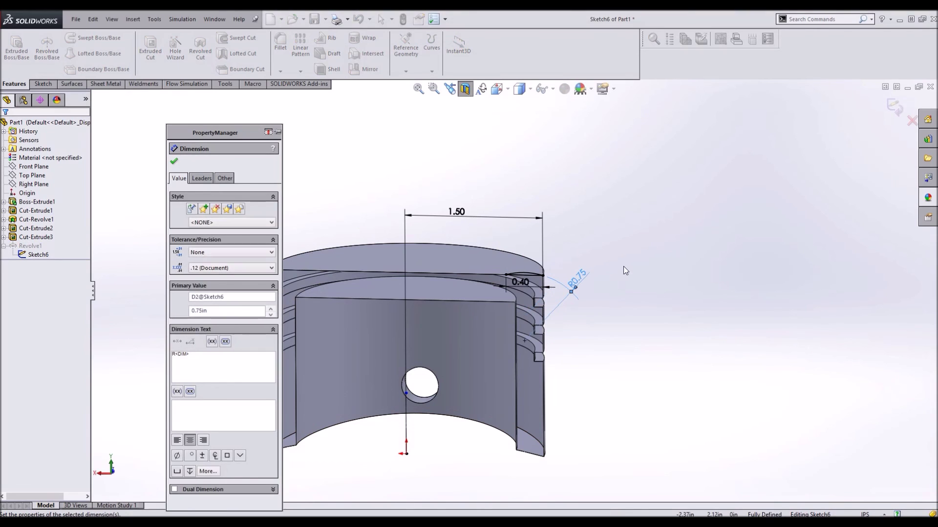
Try a radius of 0.25 in for the crown arc, and set it to 0.4 in instead
double_click(576, 280)
key(Return)
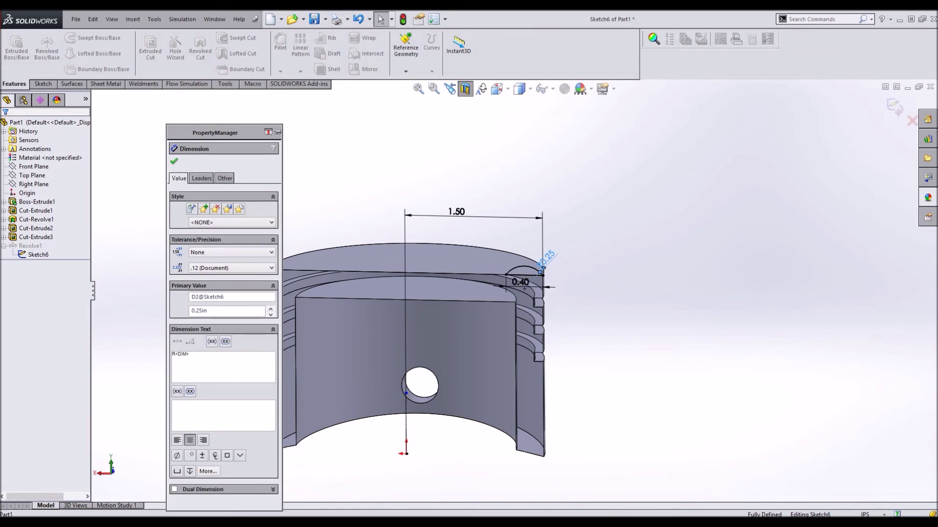
double_click(546, 261)
key(Return)
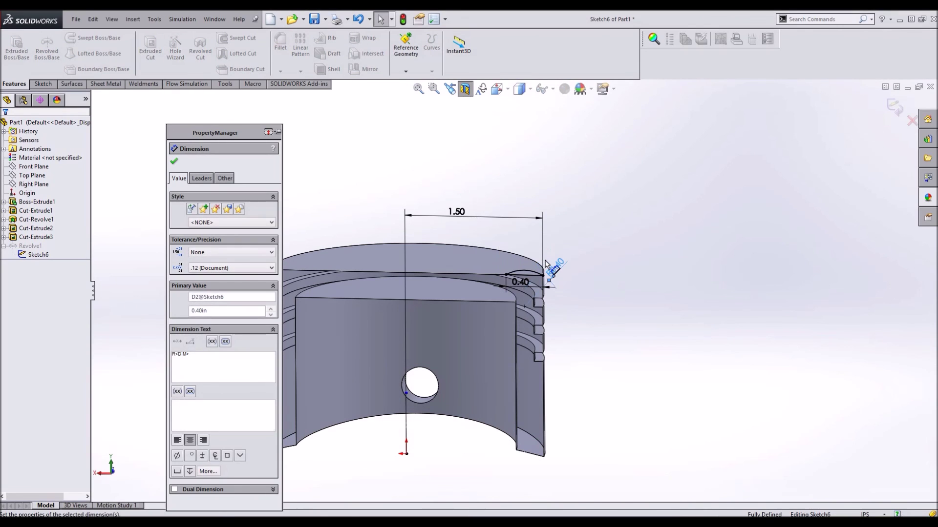
click(547, 265)
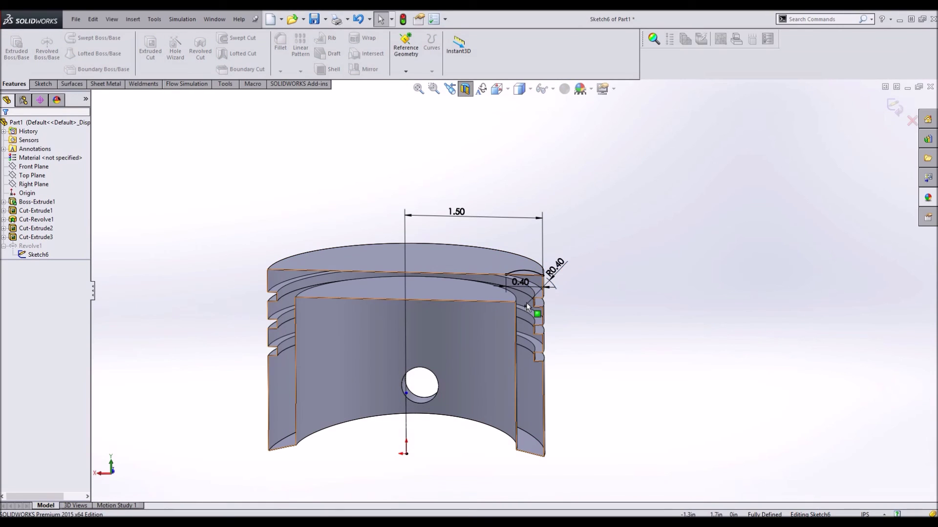
Rebuild the part with the edited crown sketch and turn off the section view
click(405, 19)
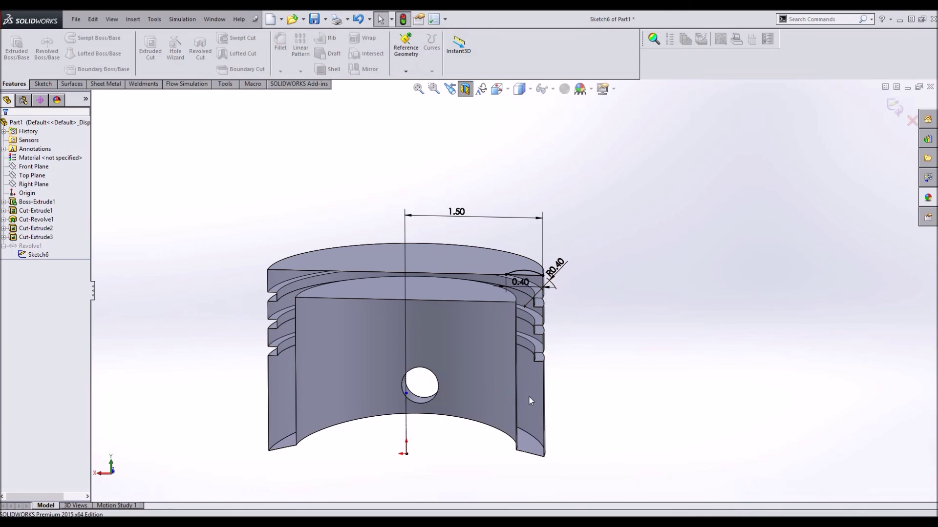
middle_drag(437, 344, 511, 115)
click(465, 89)
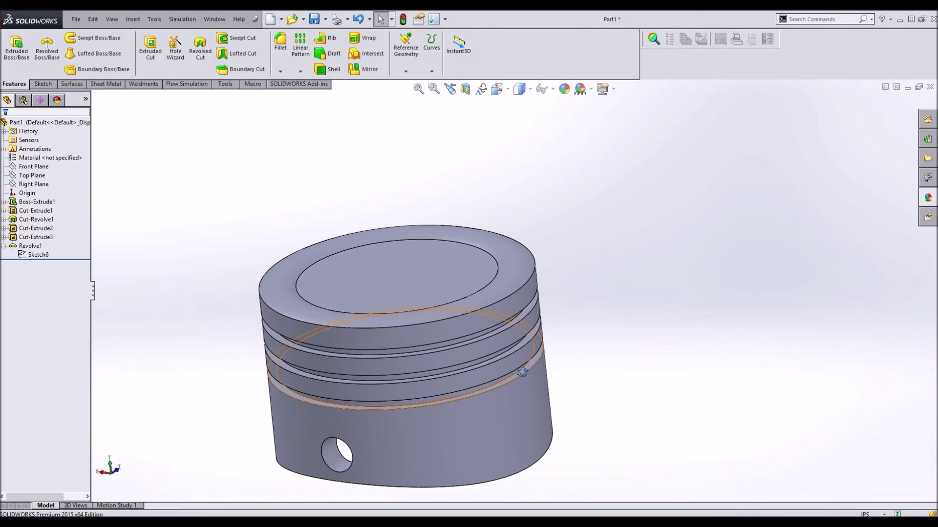
Start a sketch on the flat inner face at the closed end of the piston's cavity, viewed square-on
middle_drag(510, 372, 764, 141)
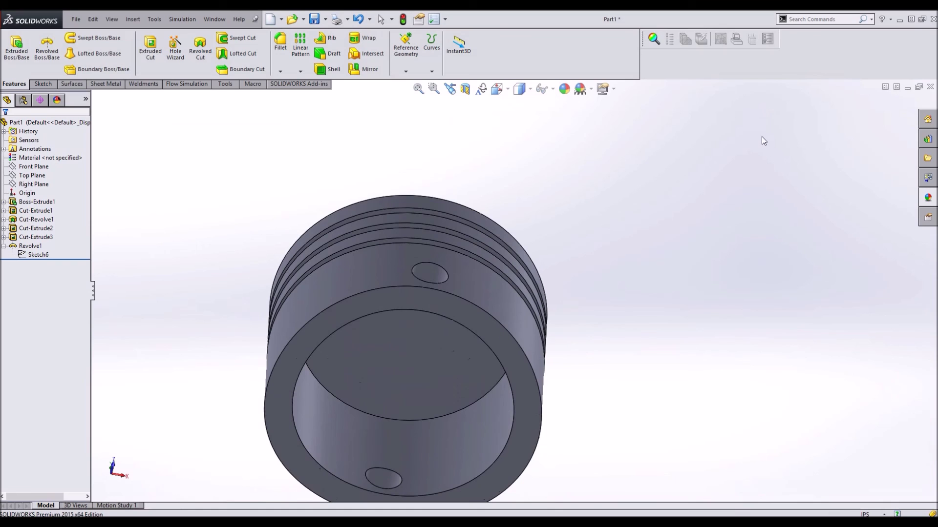
middle_drag(569, 263, 468, 376)
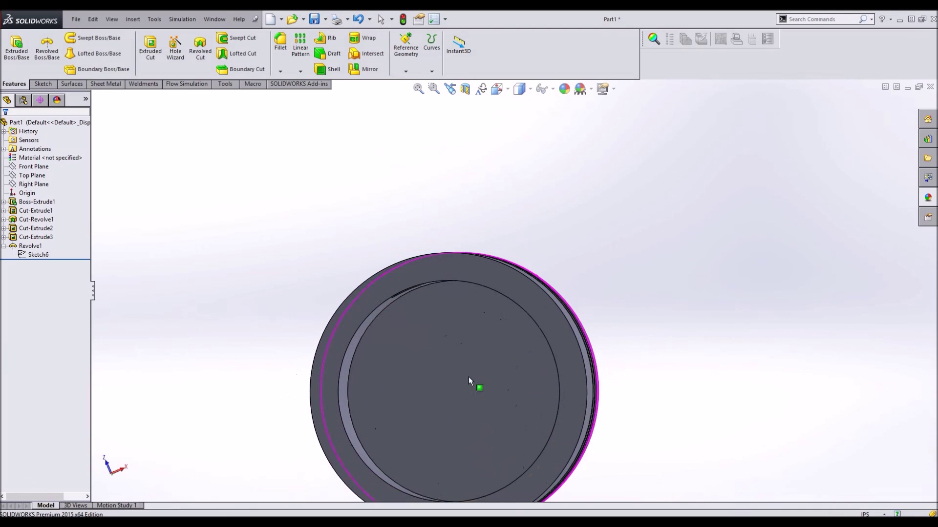
click(463, 396)
middle_drag(461, 425, 399, 378)
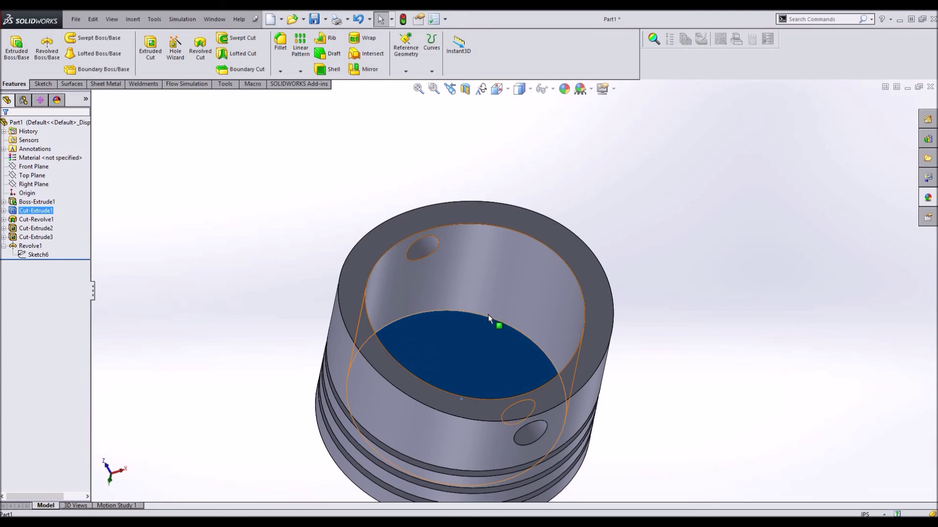
key(ctrl+8)
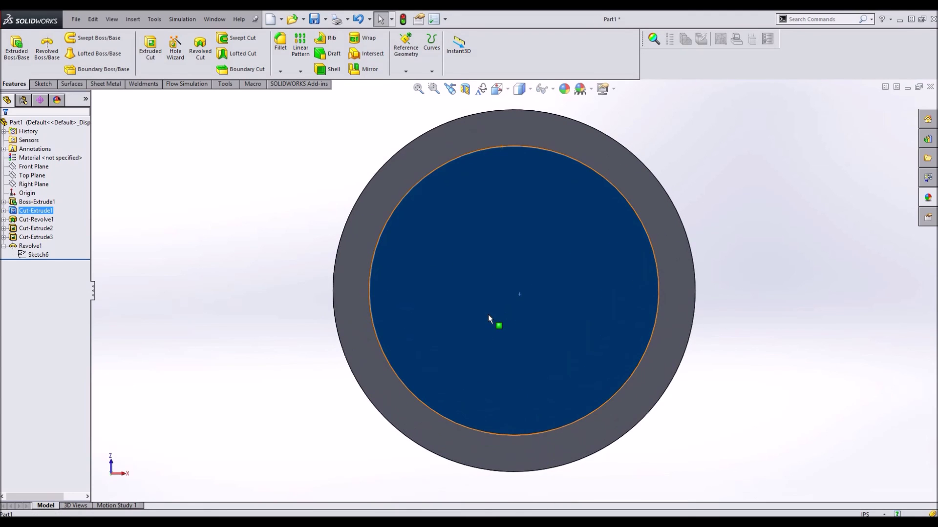
click(43, 83)
click(13, 49)
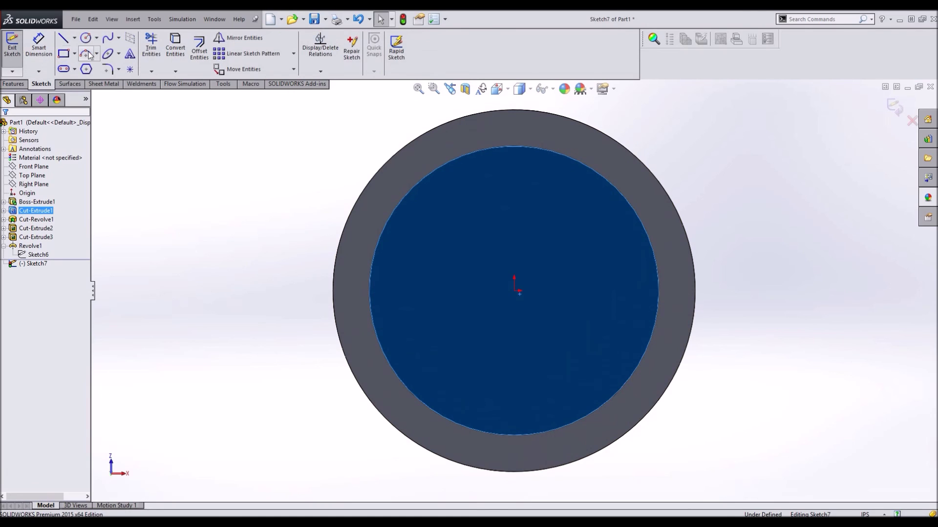
Sketch a corner rectangle about 1.07 in wide and 0.26 in high above the origin, inside the cavity circle
click(64, 54)
click(452, 200)
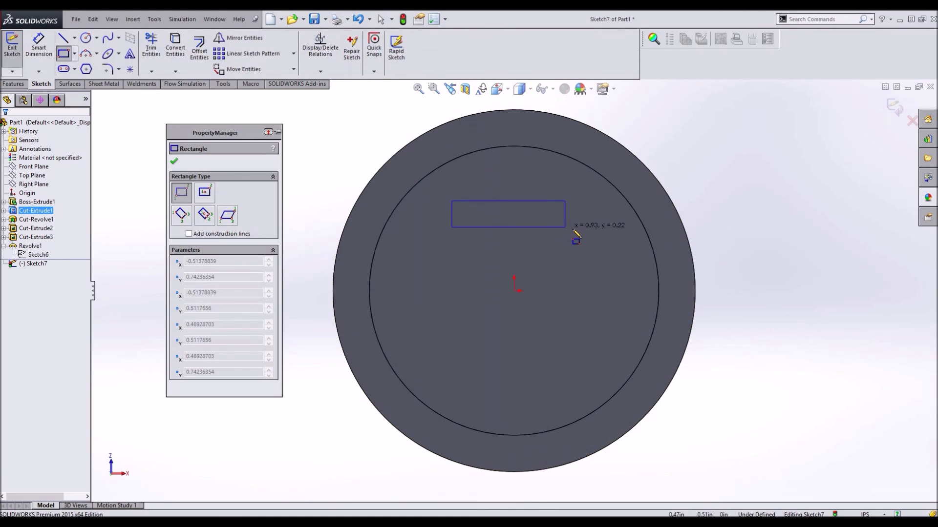
click(581, 232)
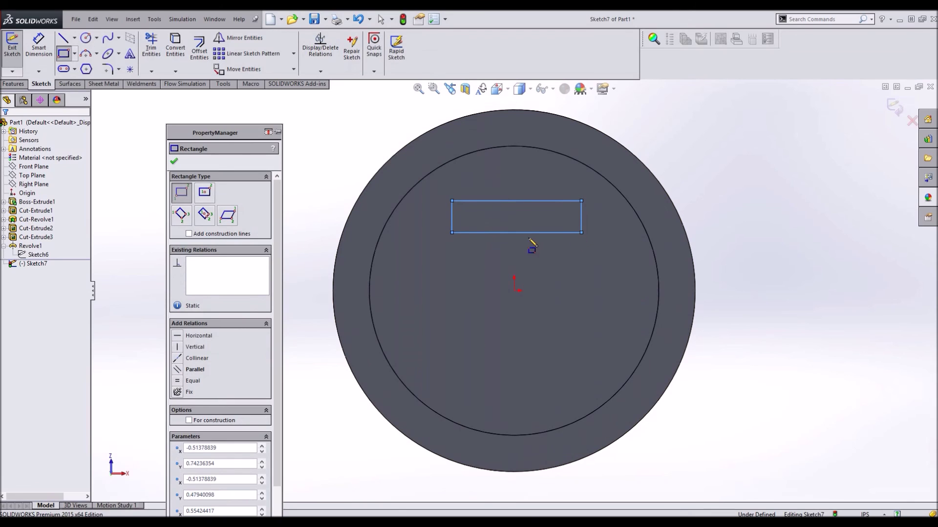
key(Escape)
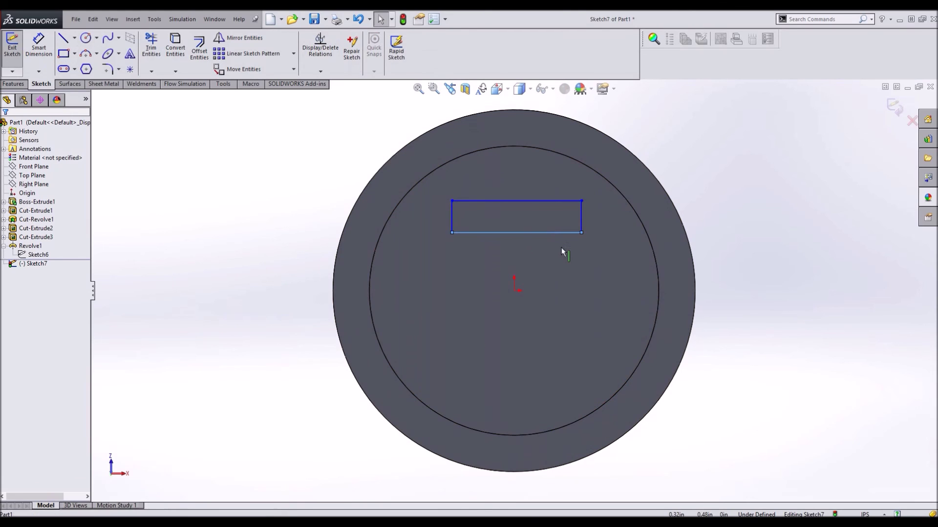
Centre the rectangle over the origin with a vertical relation between its lower edge's midpoint and the origin
right_click(554, 232)
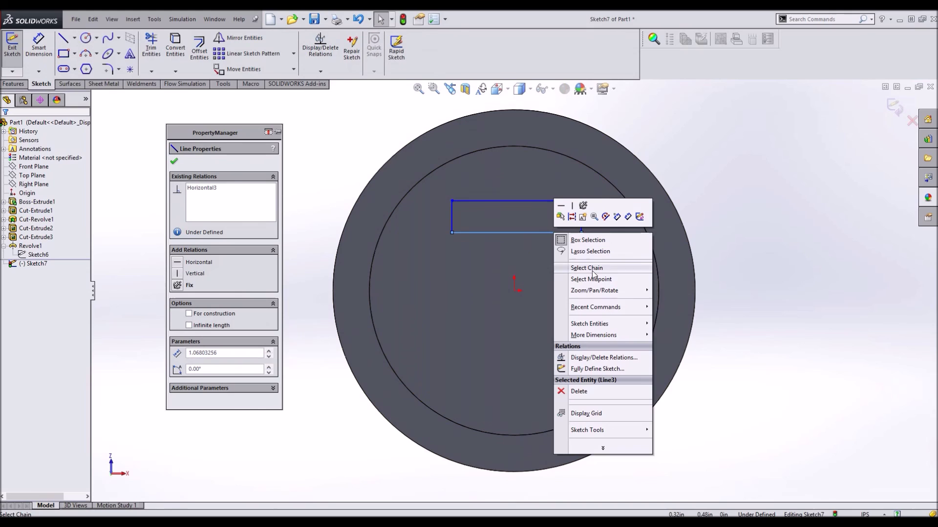
click(592, 279)
ctrl+click(515, 291)
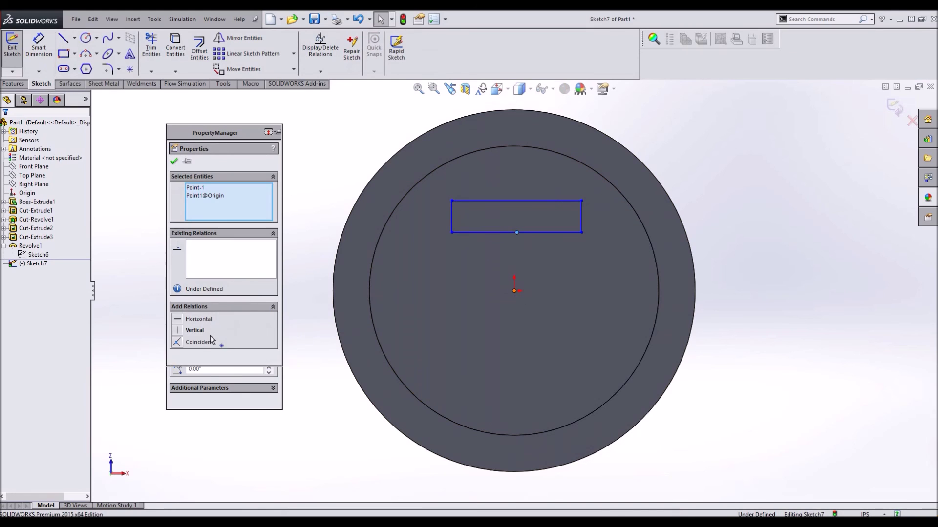
click(180, 331)
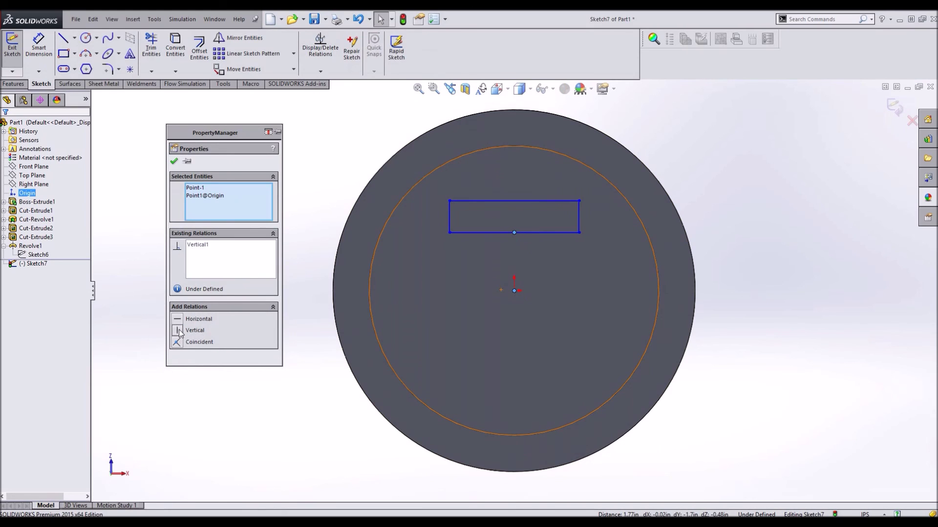
Dimension the rectangle's width to 1 in
click(39, 46)
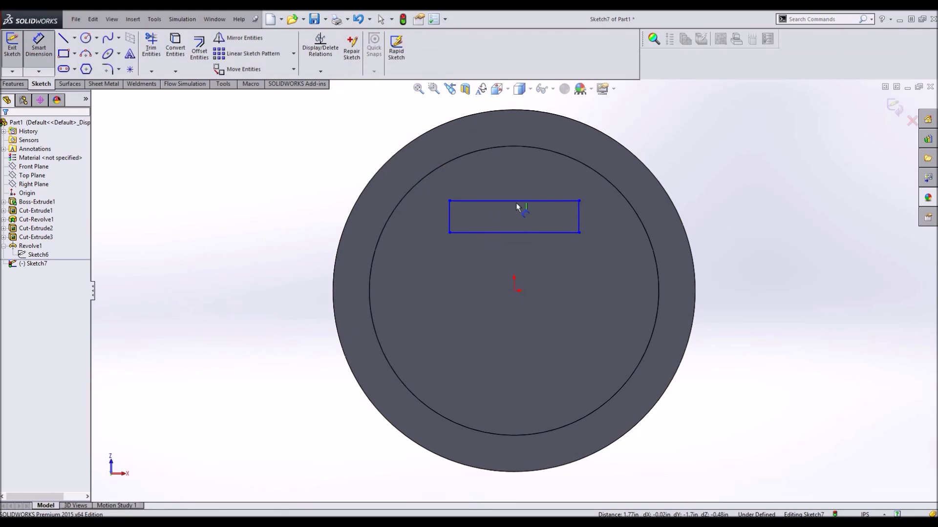
click(516, 202)
click(517, 171)
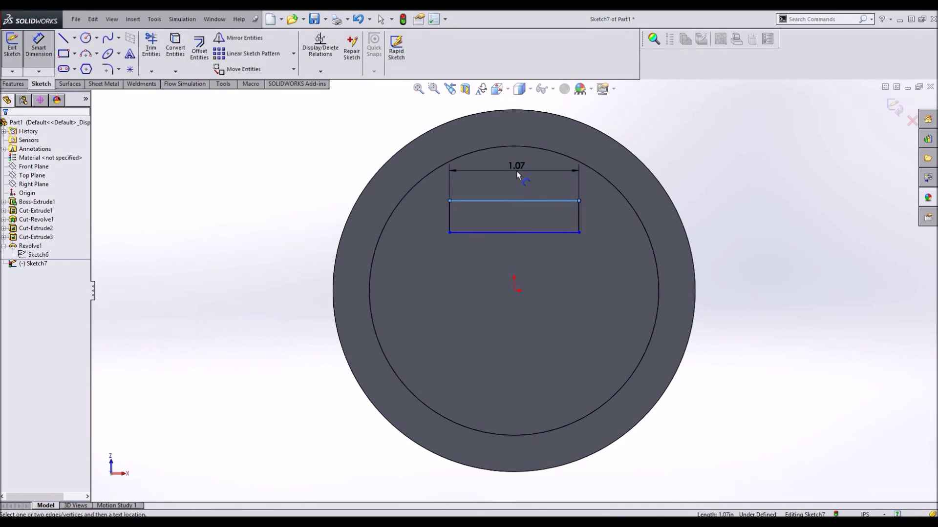
key(Return)
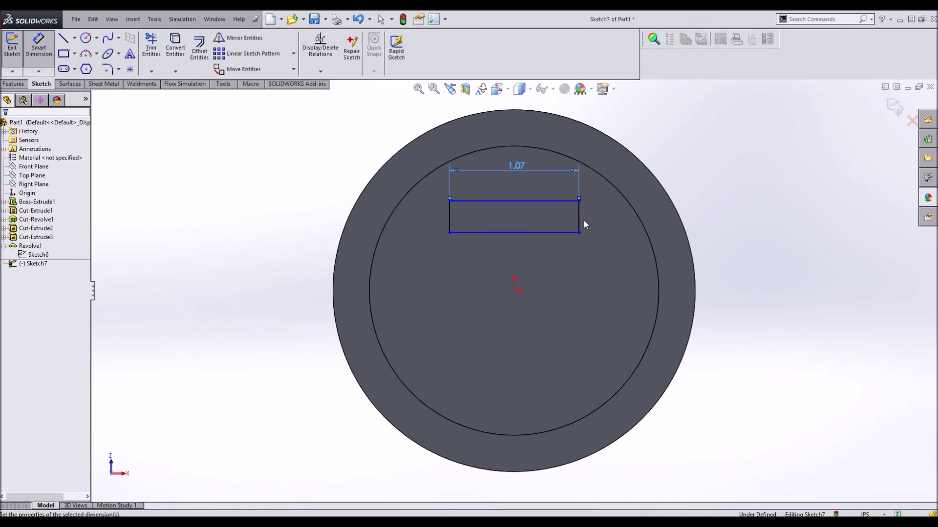
Dimension the rectangle's height, trying 0.45 in and setting it to 0.3 in instead
click(575, 220)
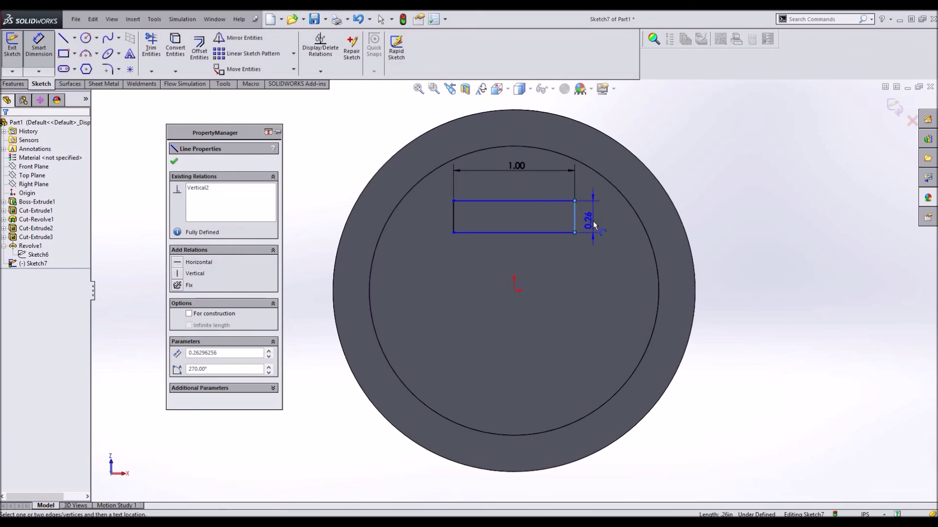
click(593, 223)
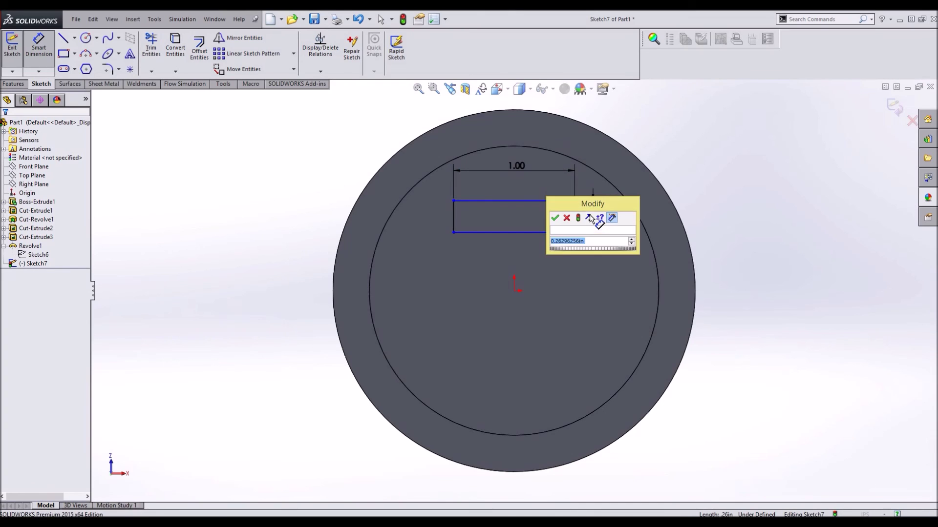
text(0.45)
key(Return)
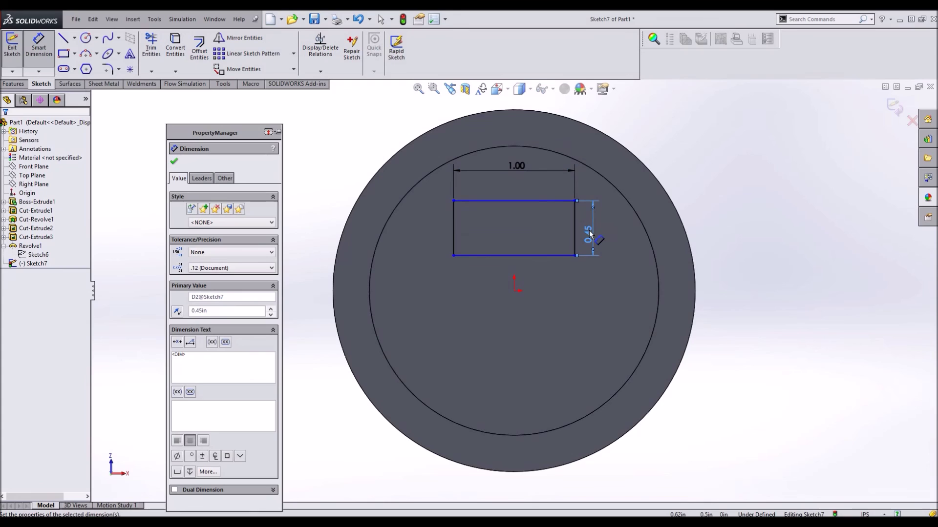
double_click(588, 233)
text(0)
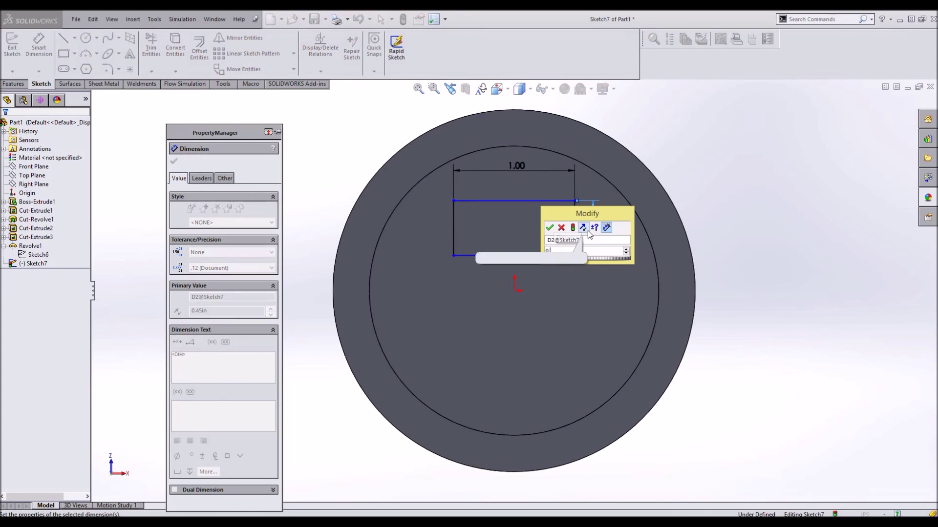
text(.3)
key(Return)
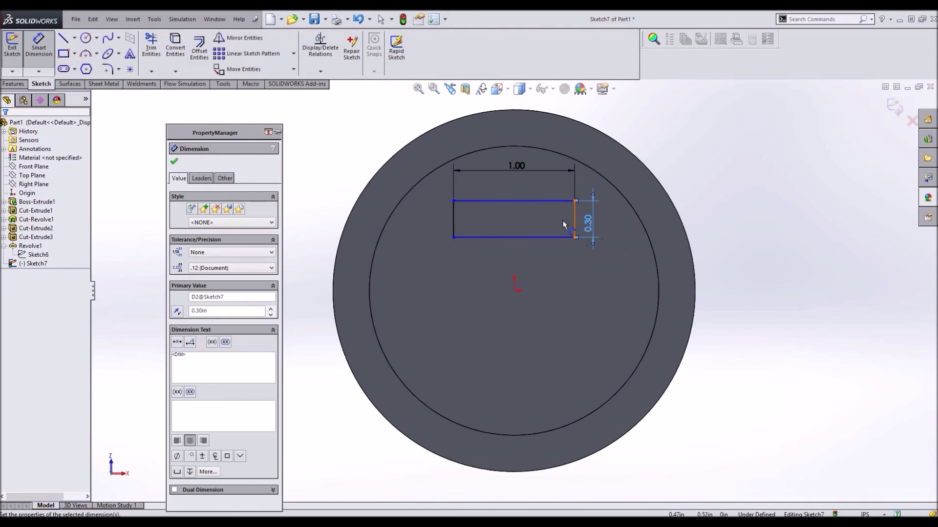
Dimension the distance between the rectangle's lower edge and the origin to 0.4 in
click(544, 201)
key(Escape)
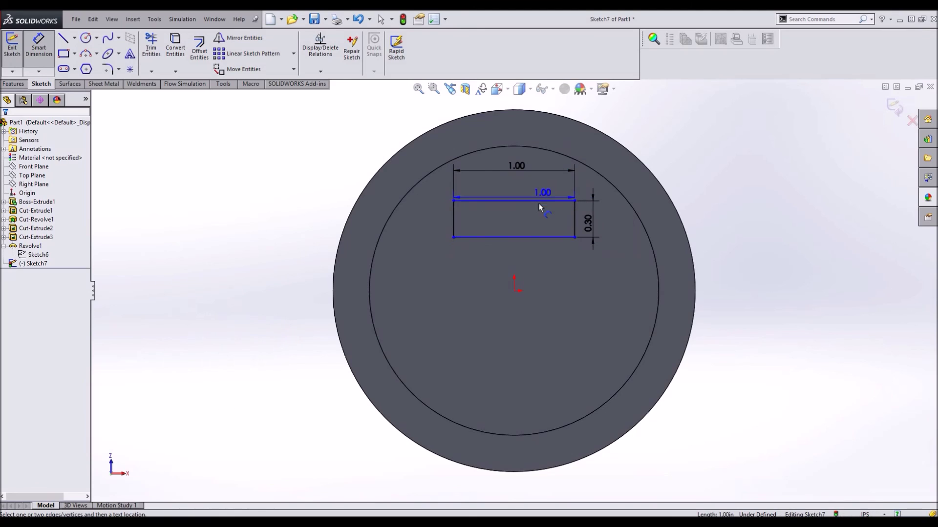
click(485, 246)
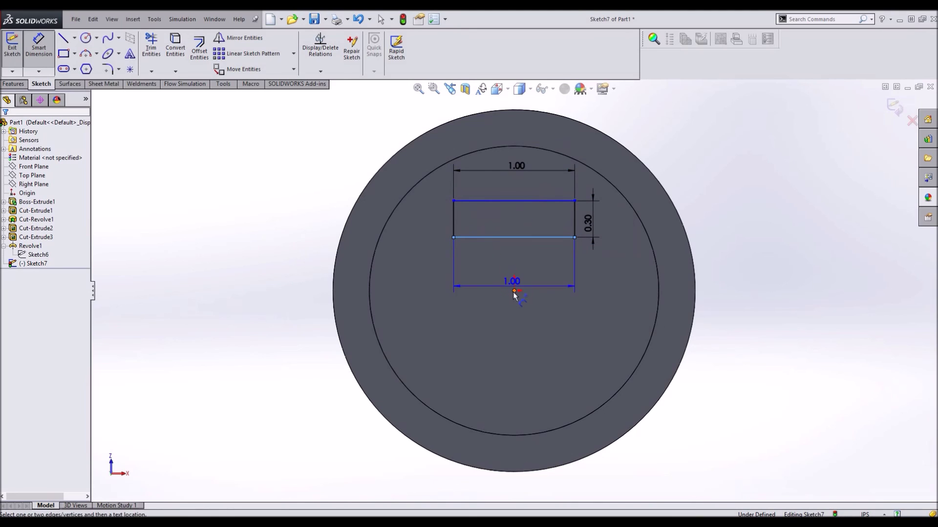
click(515, 290)
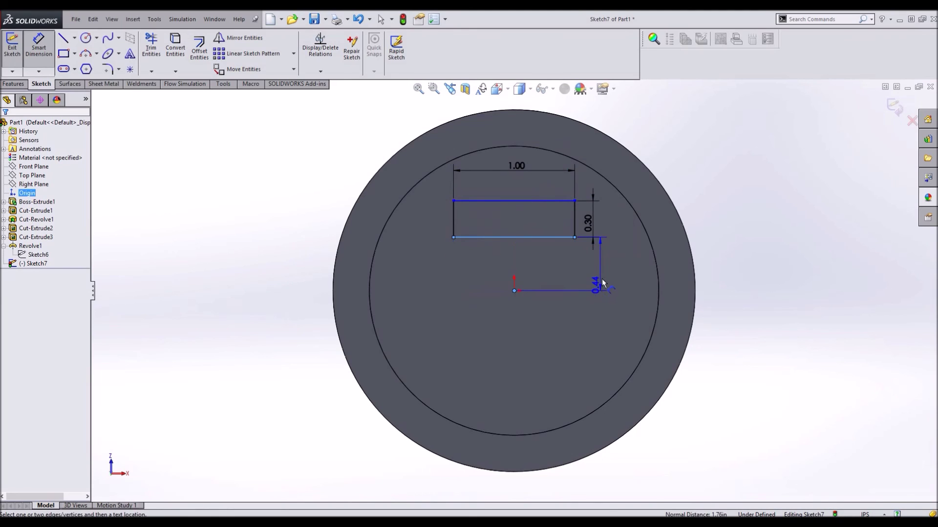
click(606, 276)
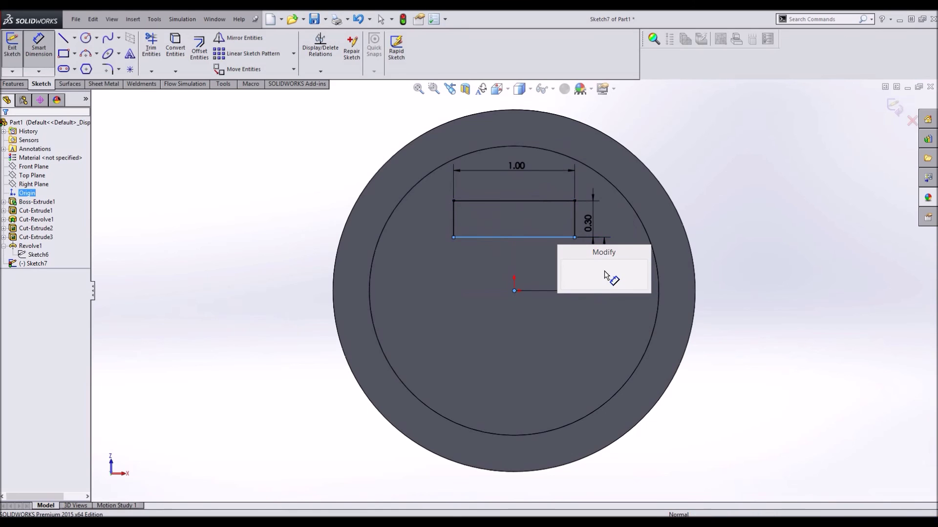
text(0.)
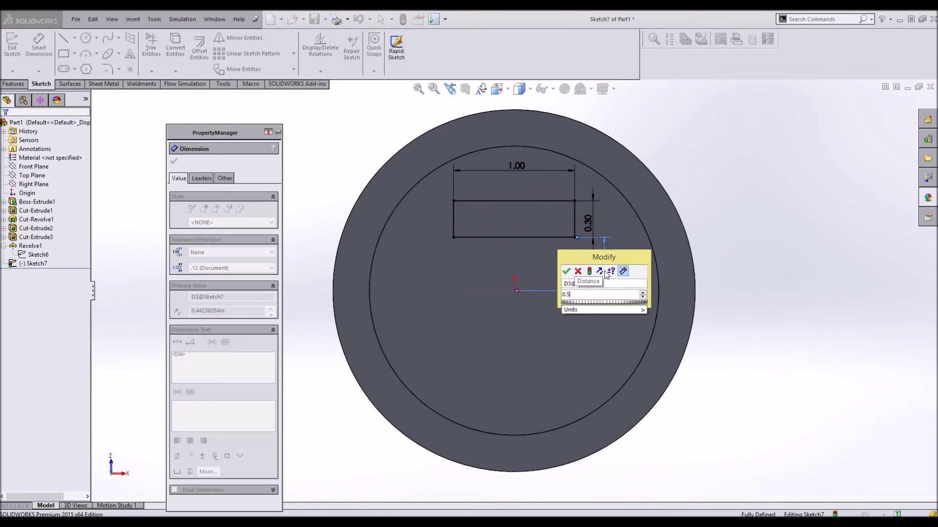
text(4)
key(Return)
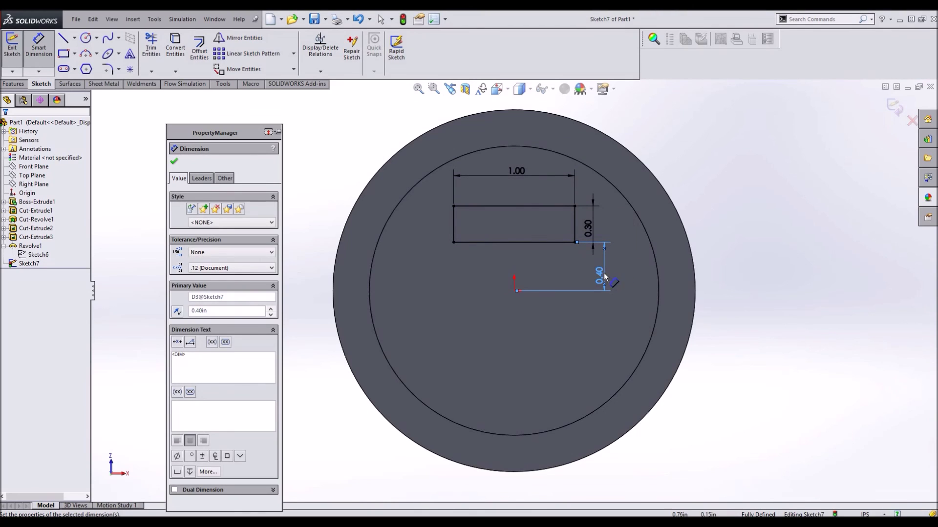
key(Escape)
key(Escape)
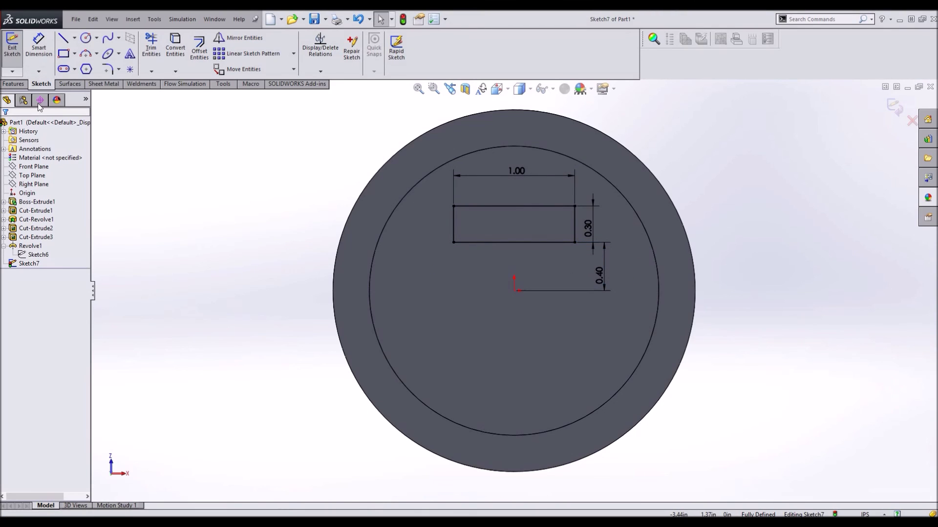
Extrude the rectangle as a blind boss 1.5 in deep inside the piston, merged with the body
click(6, 85)
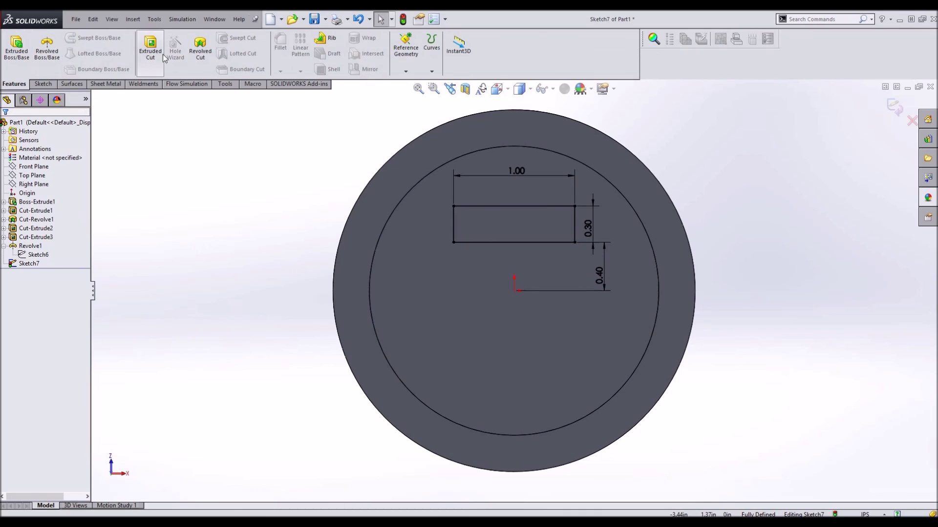
click(21, 61)
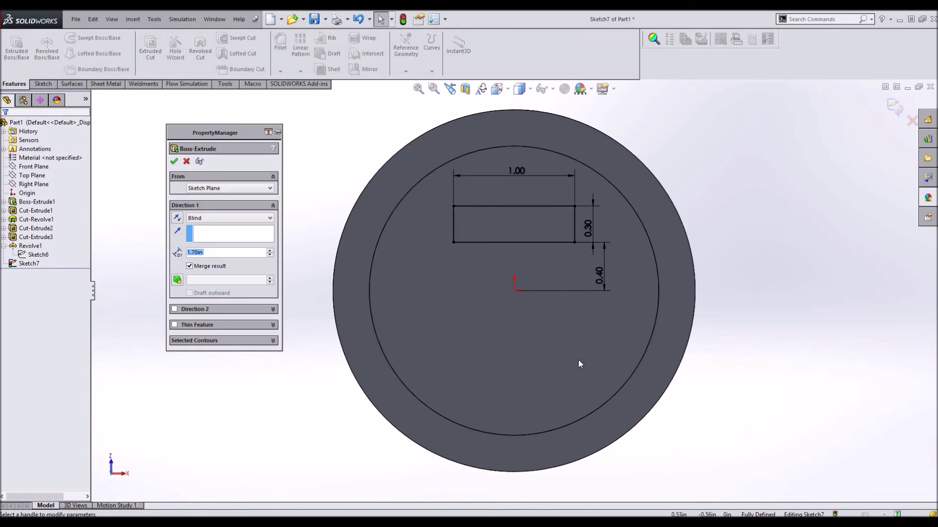
mouse_move(562, 308)
middle_down()
mouse_move(573, 135)
mouse_move(567, 207)
middle_up()
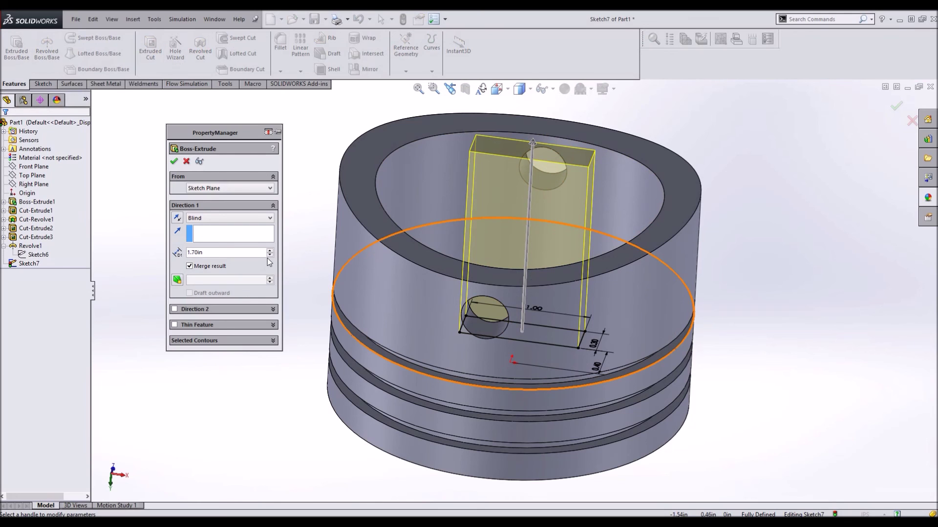
scroll(270, 259, down, 5)
middle_drag(490, 333, 501, 295)
key(ctrl+1)
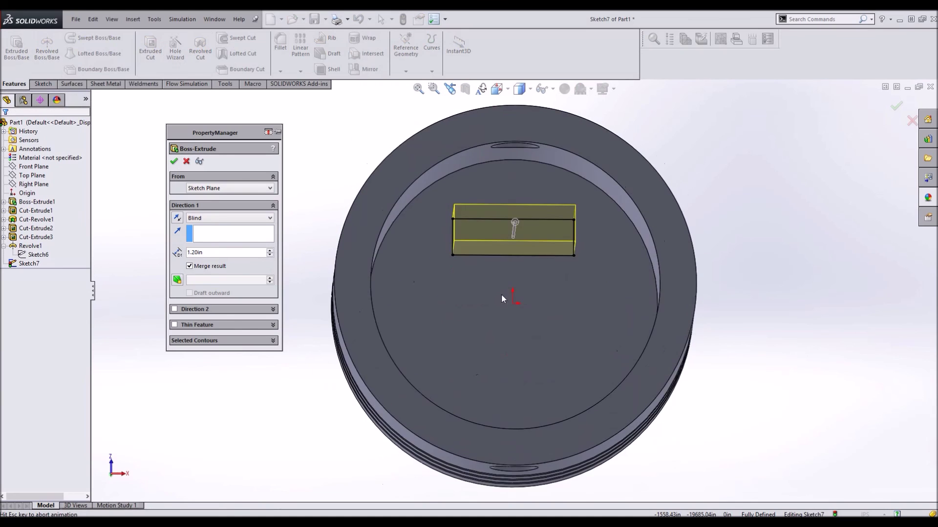
key(ctrl+1)
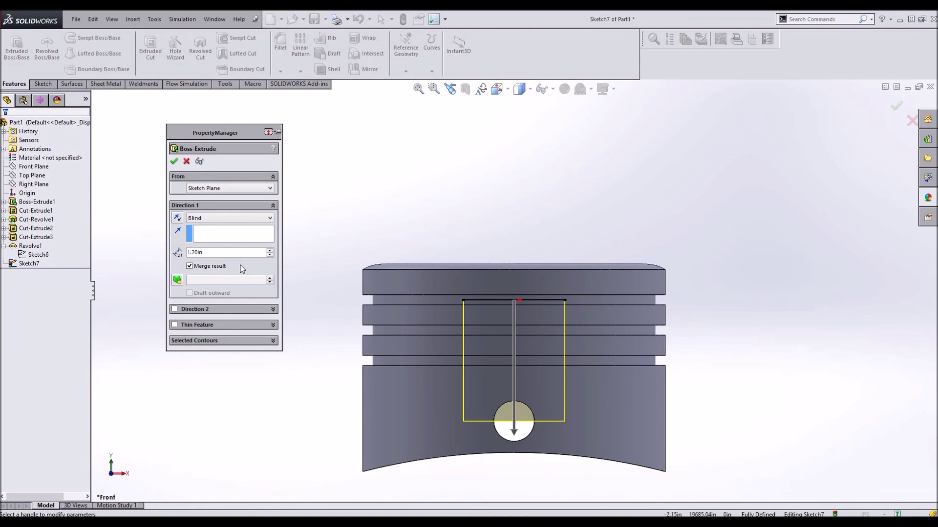
click(270, 250)
click(270, 250)
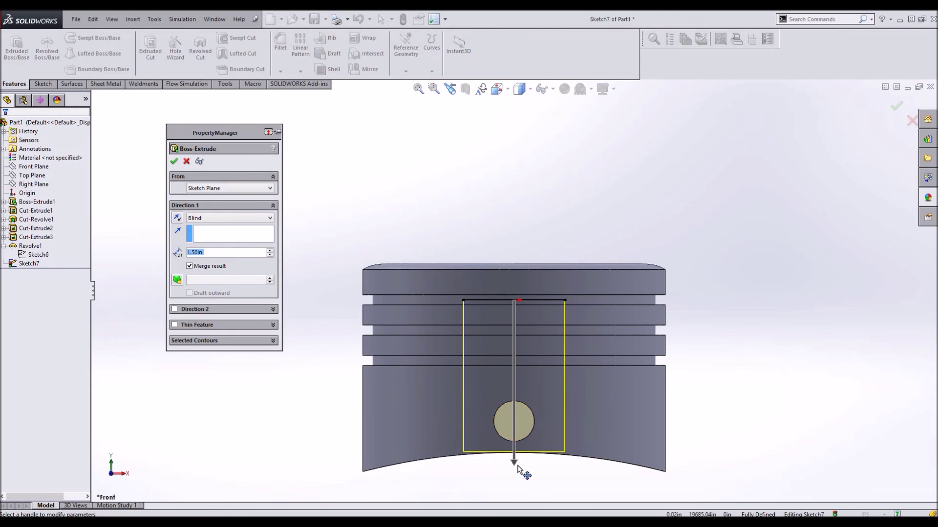
scroll(519, 467, down, 4)
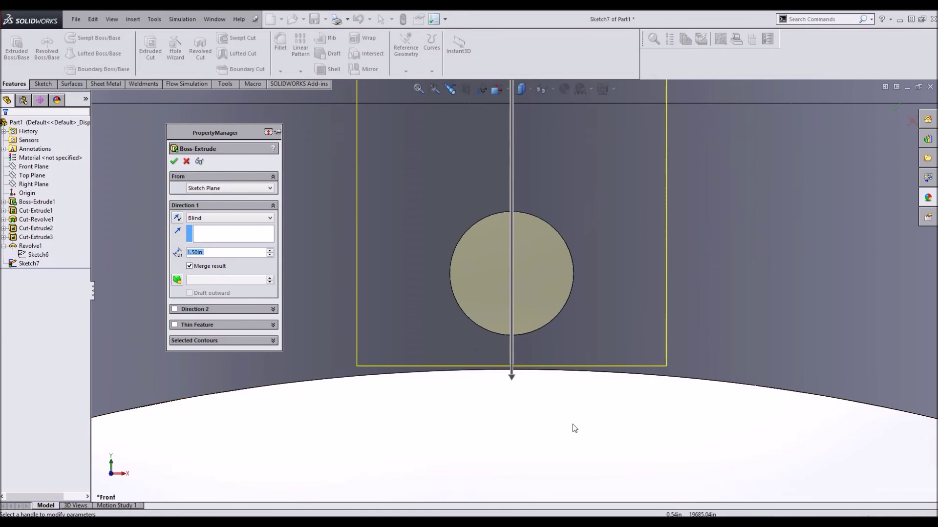
scroll(523, 318, up, 5)
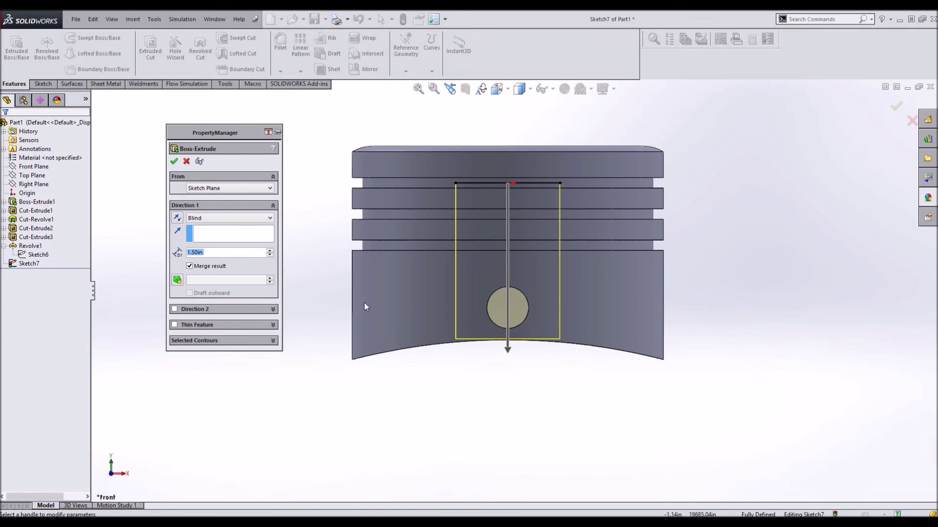
click(174, 161)
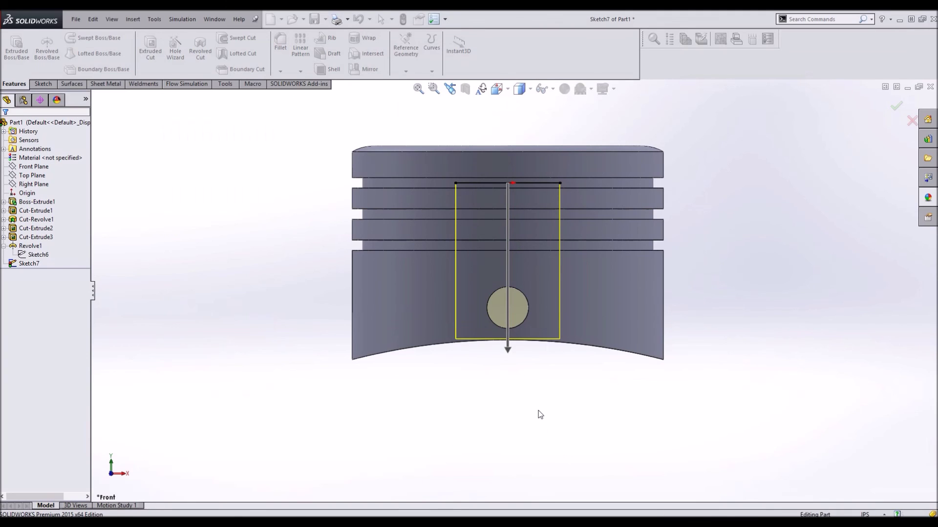
Fillet the two short end edges at the boss's open end with a symmetric 0.5 in radius
middle_drag(538, 410, 561, 174)
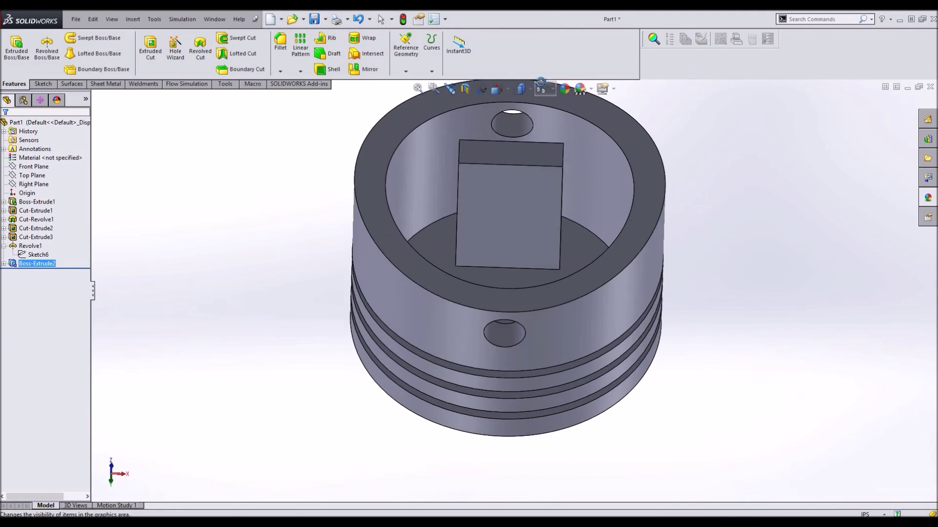
click(561, 163)
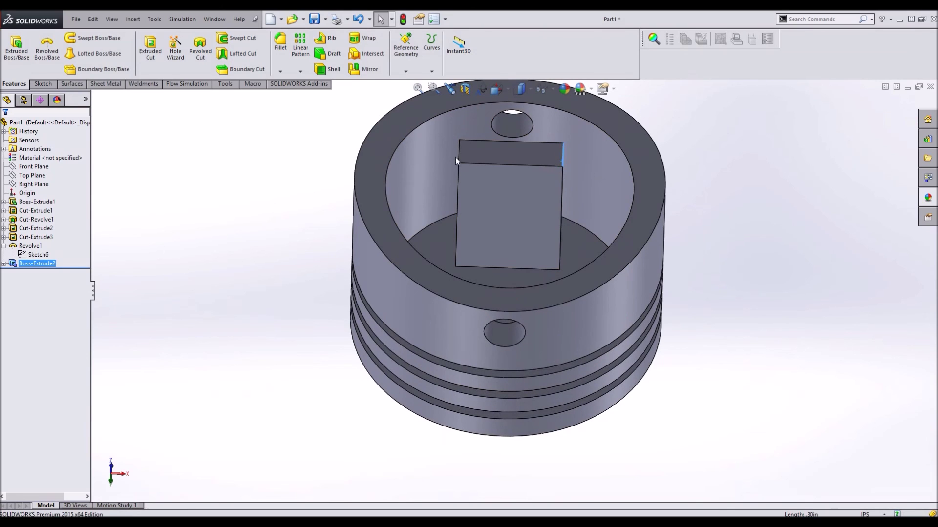
click(280, 44)
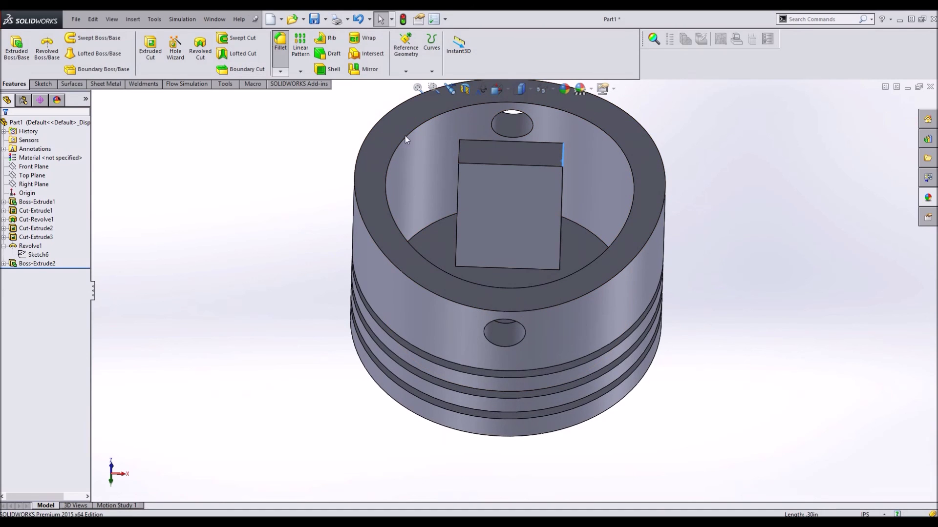
click(460, 151)
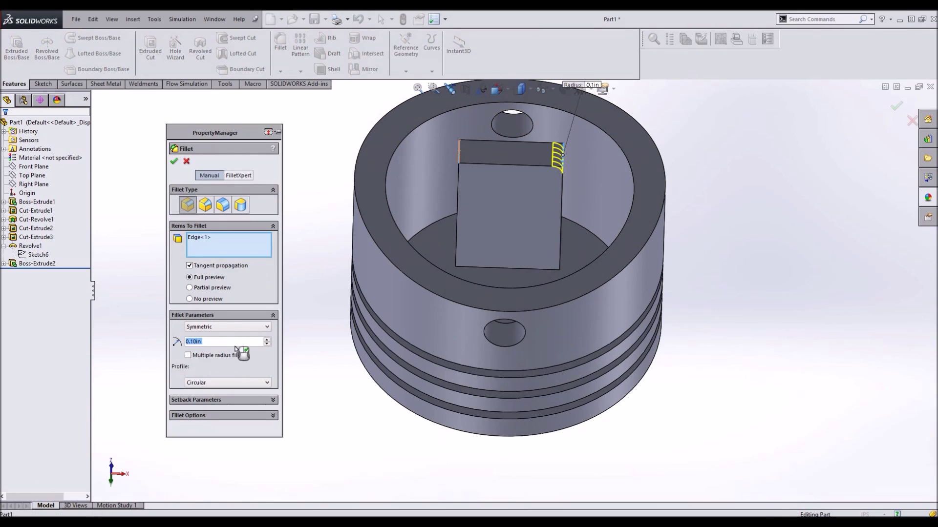
click(267, 340)
click(267, 339)
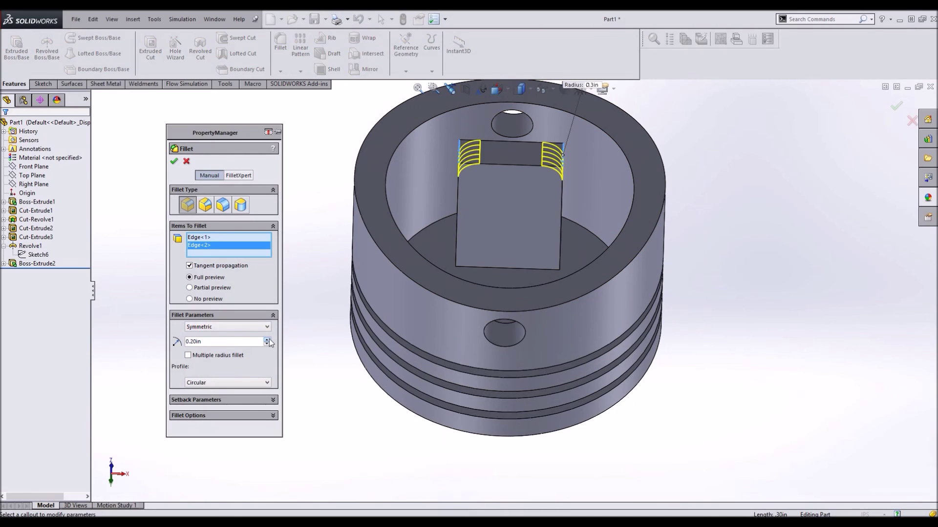
click(268, 340)
click(267, 339)
click(267, 340)
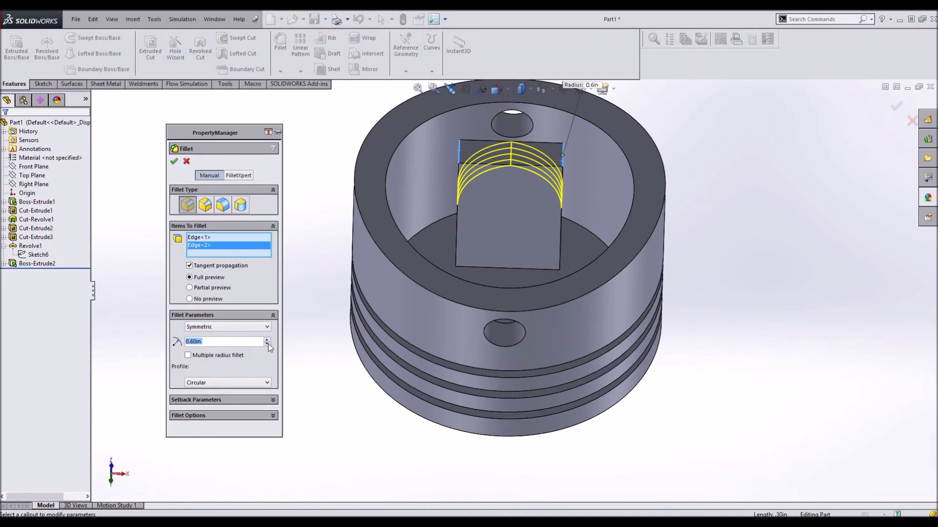
click(267, 344)
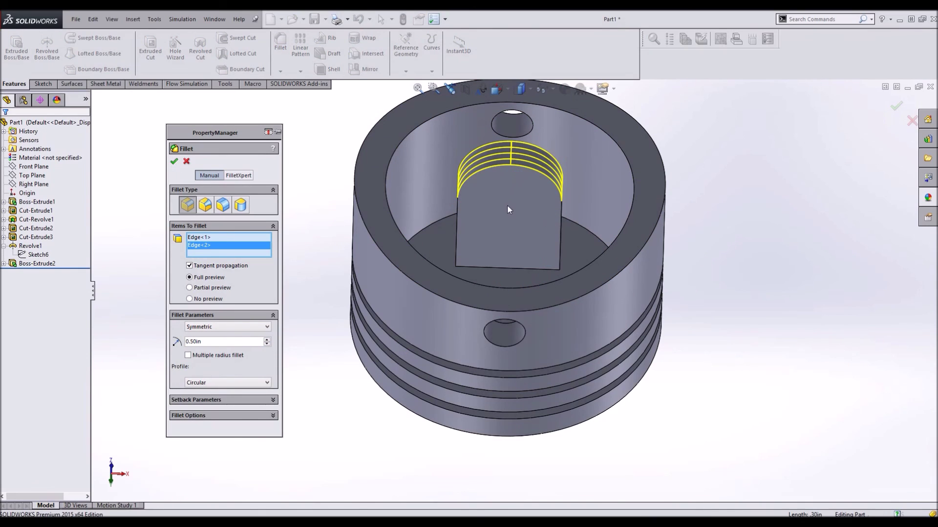
key(Return)
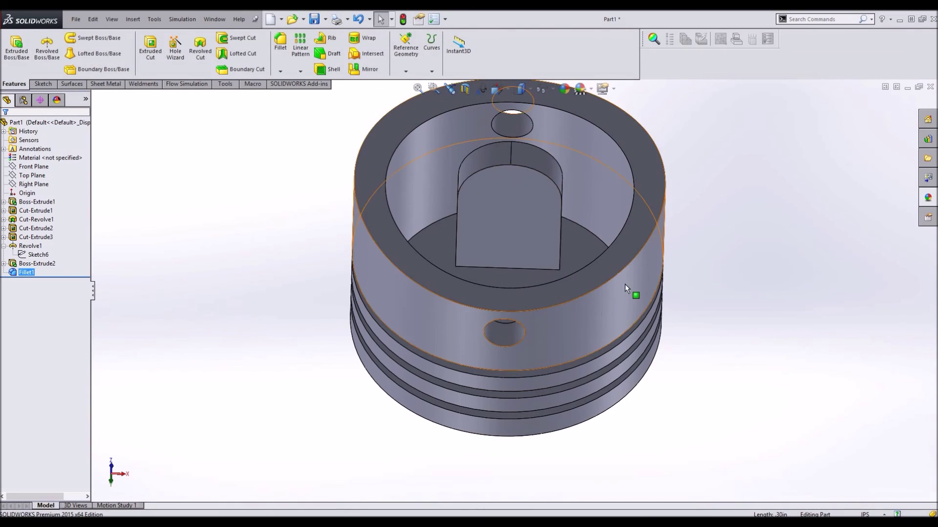
Mirror the pin boss extrusion and its fillet about the Front Plane
mouse_move(618, 292)
middle_down()
mouse_move(607, 308)
mouse_move(611, 276)
middle_up()
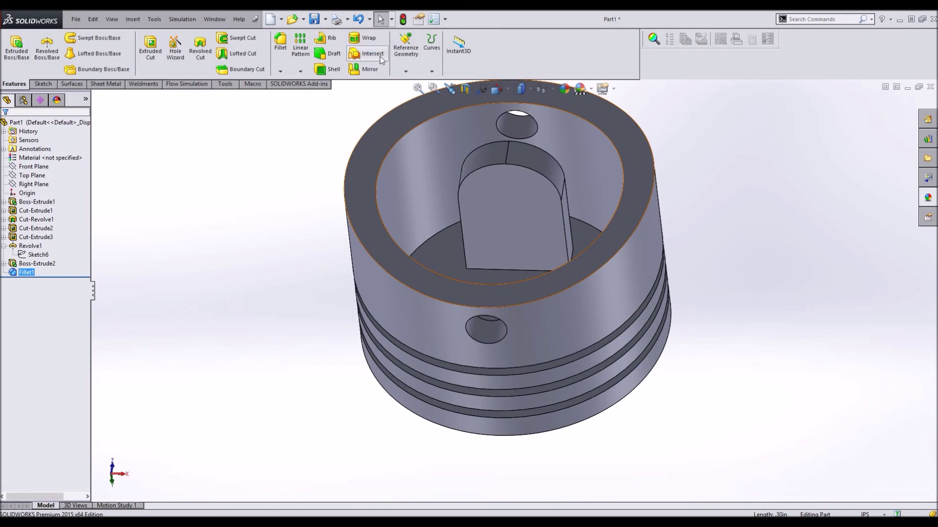
click(369, 69)
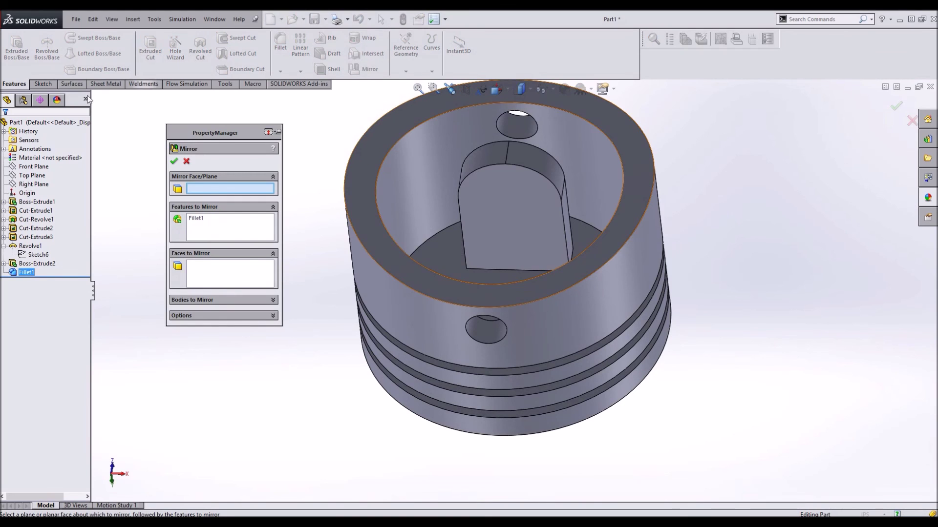
click(34, 167)
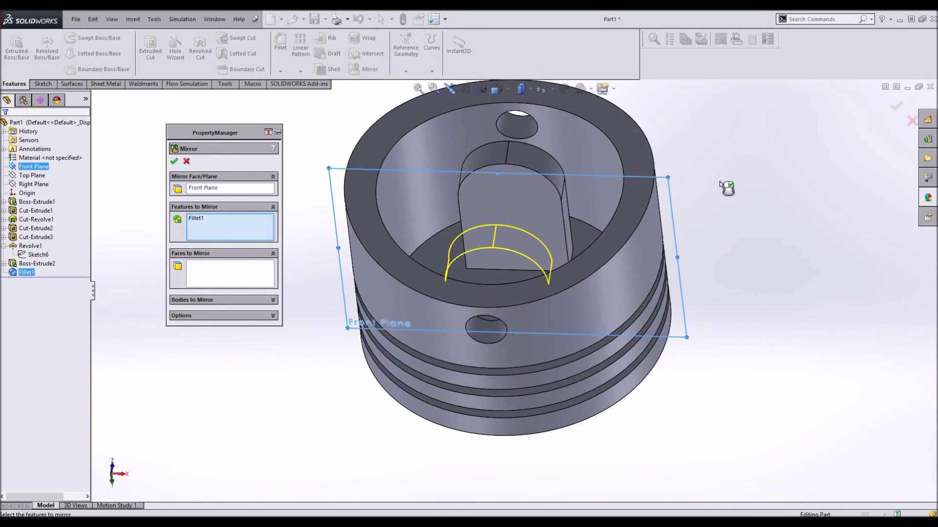
click(505, 212)
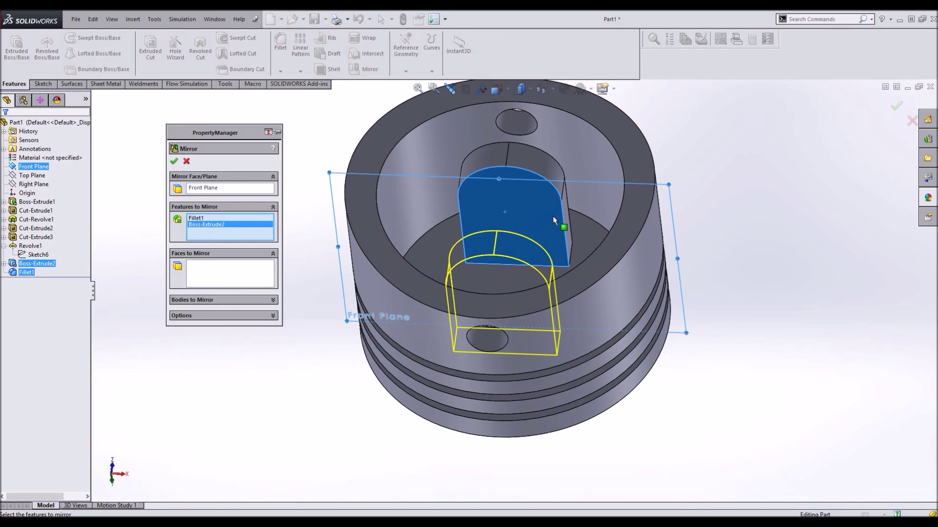
click(174, 162)
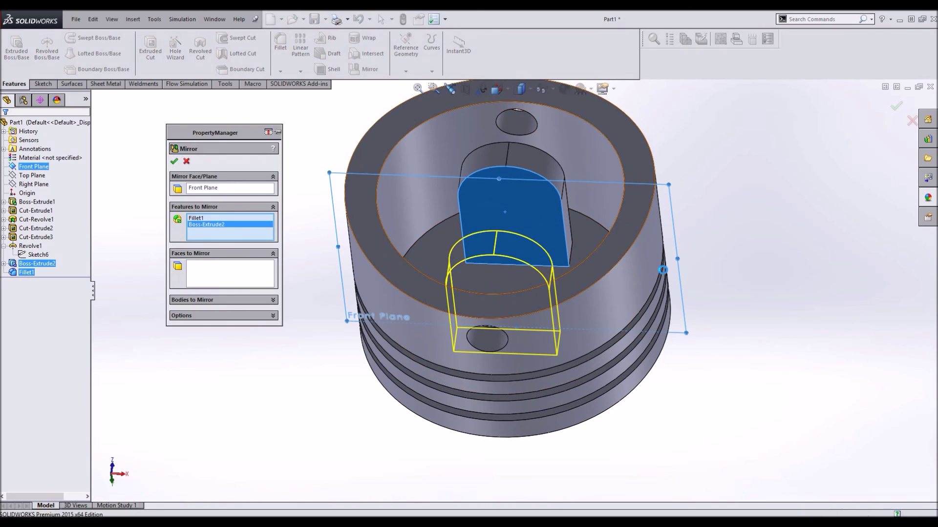
Sketch a circle on the Front Plane, concentric with the pin hole and reaching its edge
middle_drag(690, 174, 130, 219)
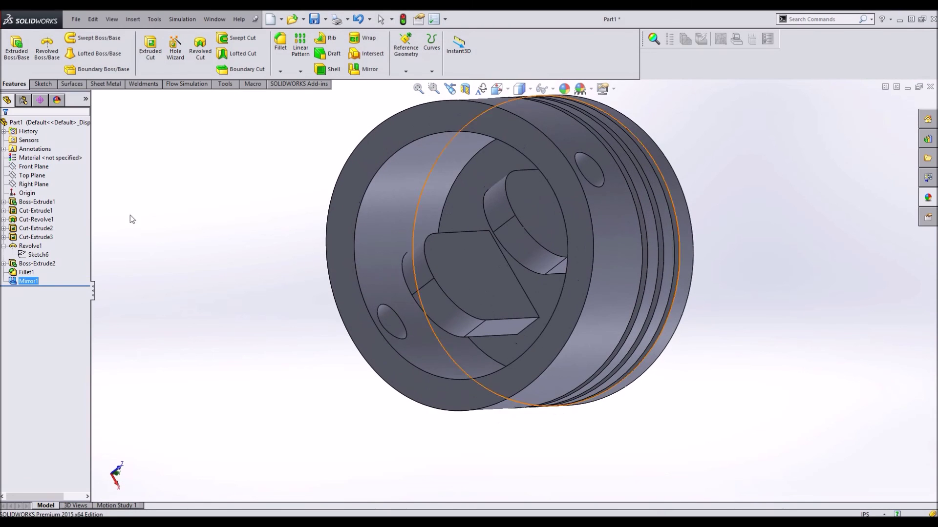
click(40, 168)
key(ctrl+8)
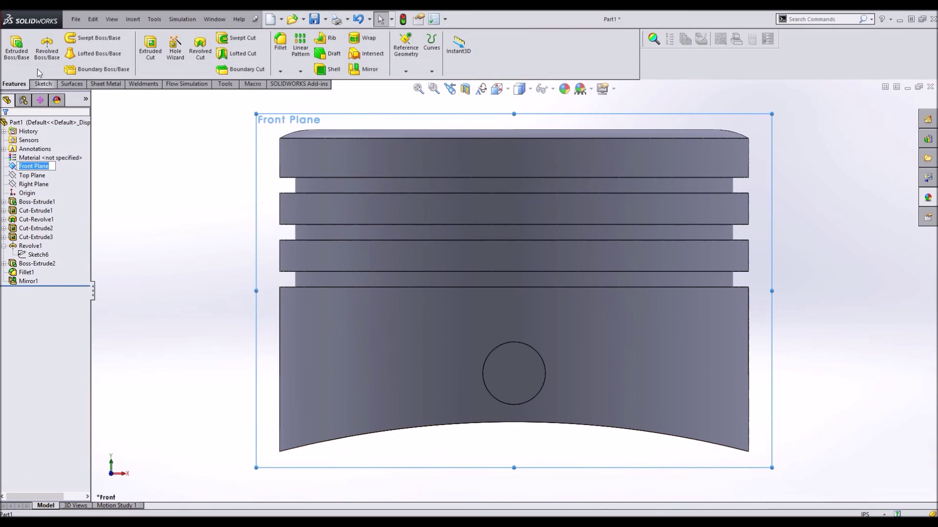
click(70, 83)
click(14, 85)
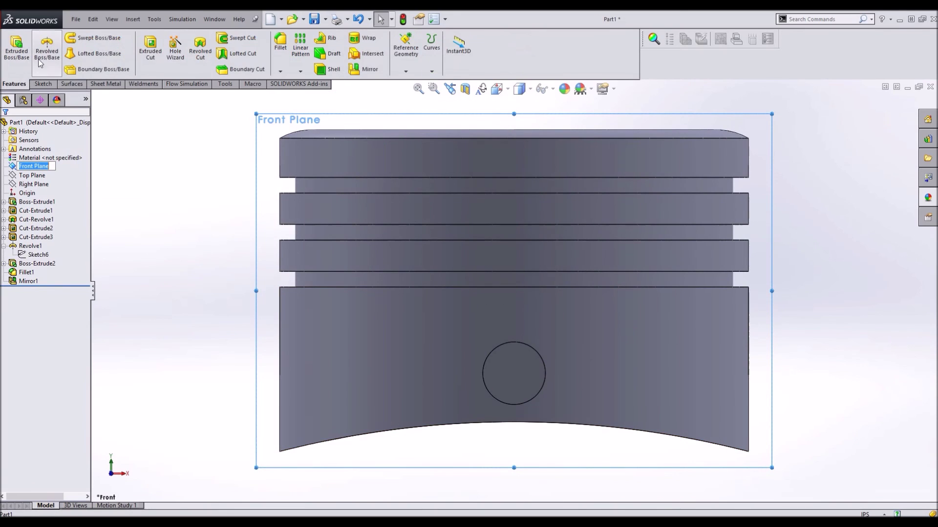
click(51, 85)
click(86, 38)
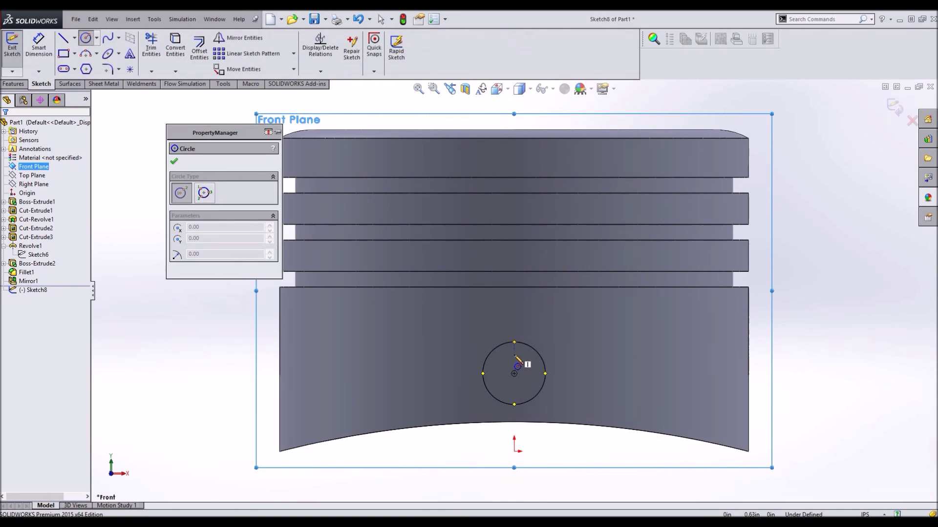
click(514, 373)
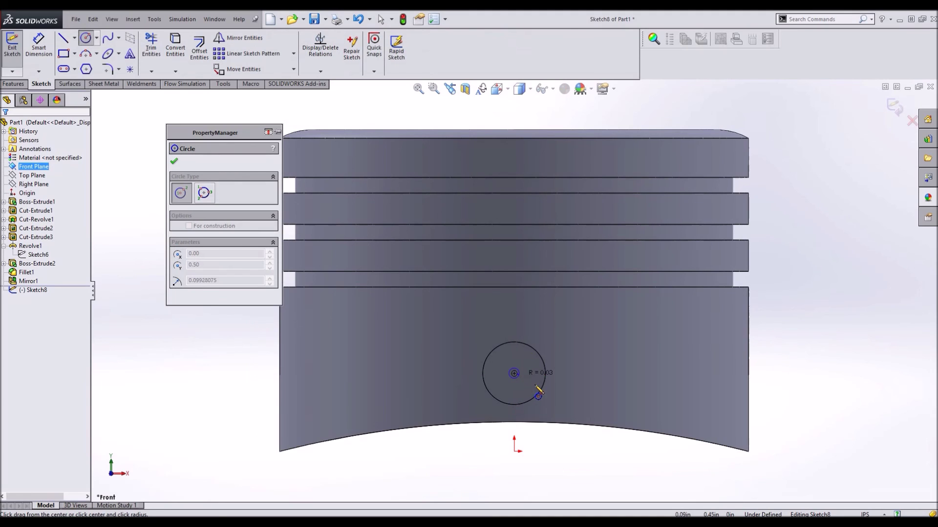
click(544, 398)
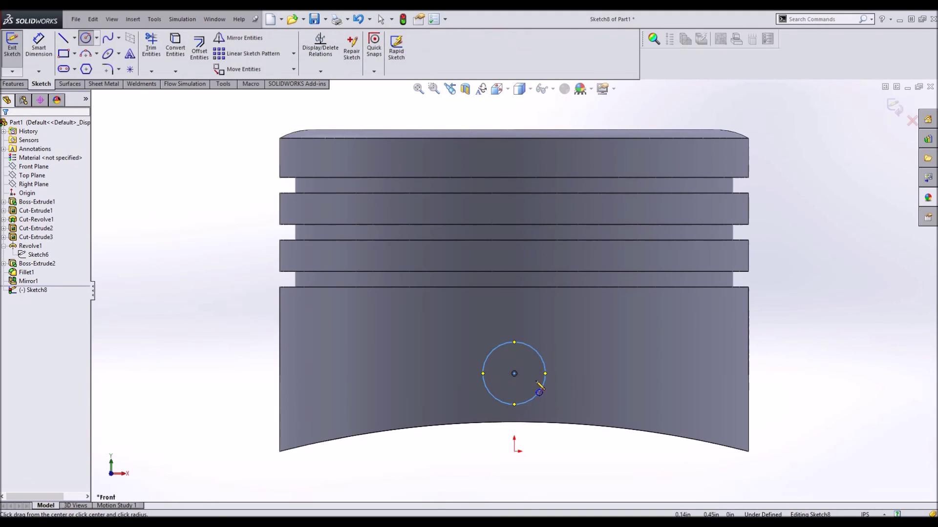
key(Escape)
Dimension the circle's diameter to 0.4 in
click(35, 71)
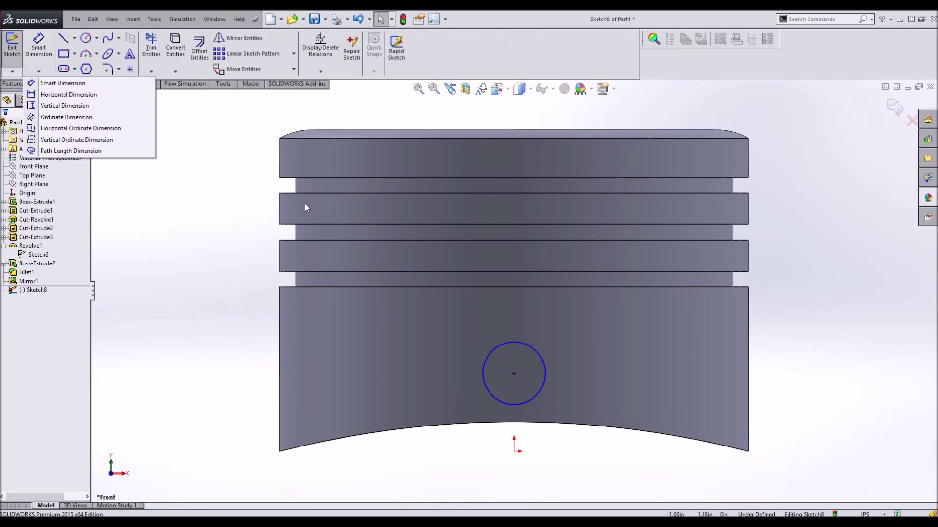
click(39, 45)
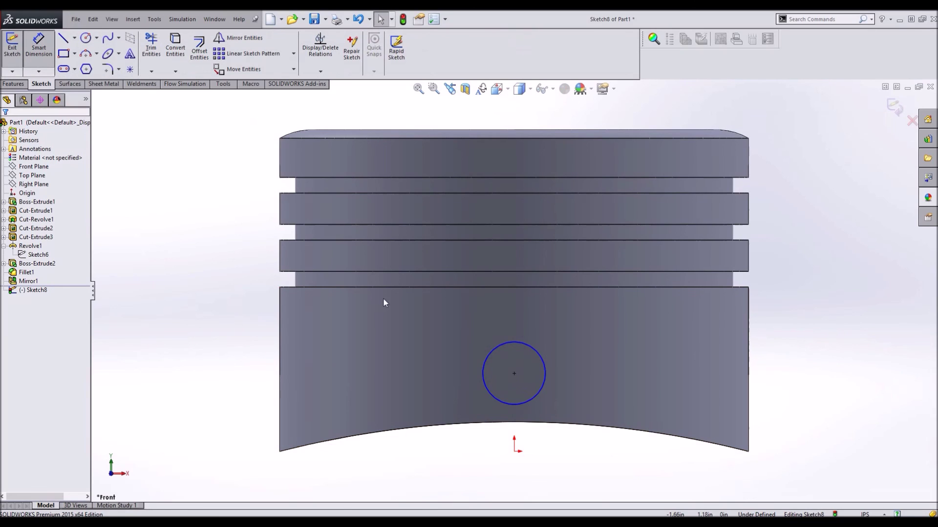
click(545, 368)
click(572, 366)
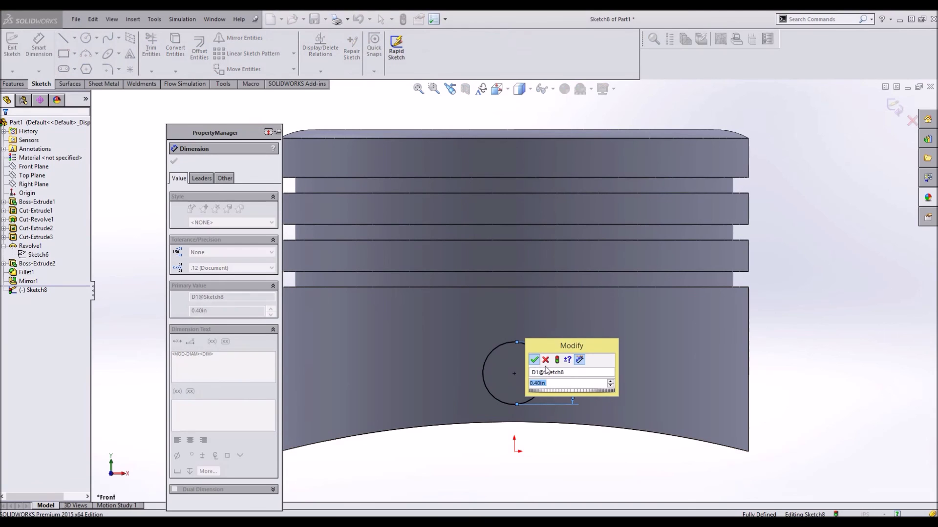
key(Return)
Cut the circle through both pin bosses with an Extruded Cut set to Through All - Both
click(7, 39)
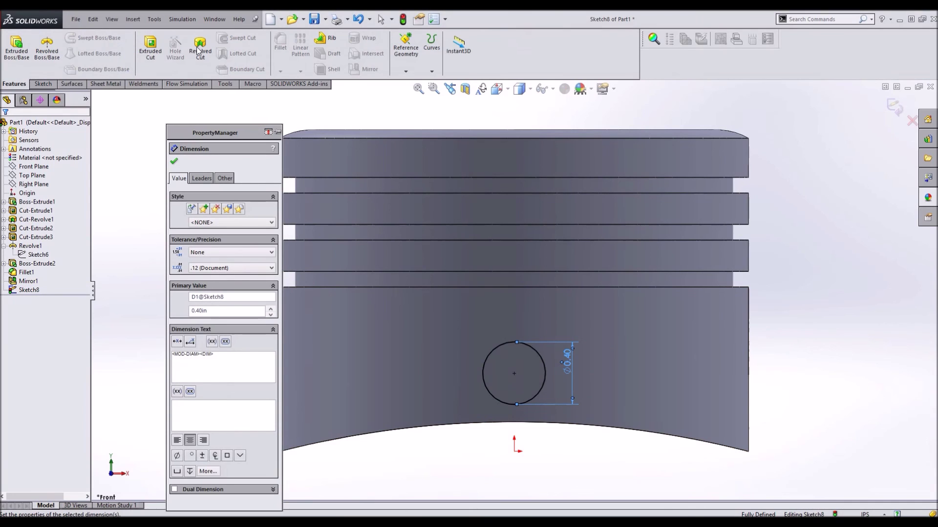
click(150, 46)
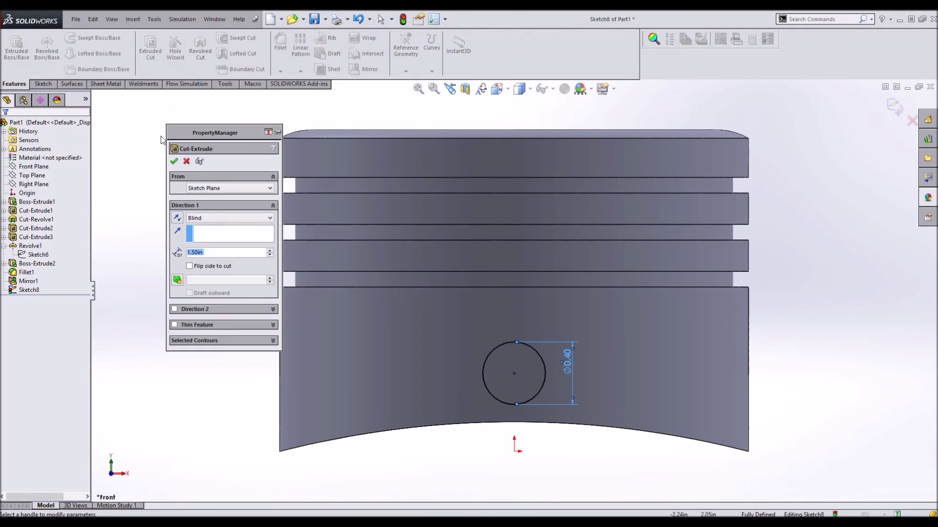
click(219, 221)
click(215, 239)
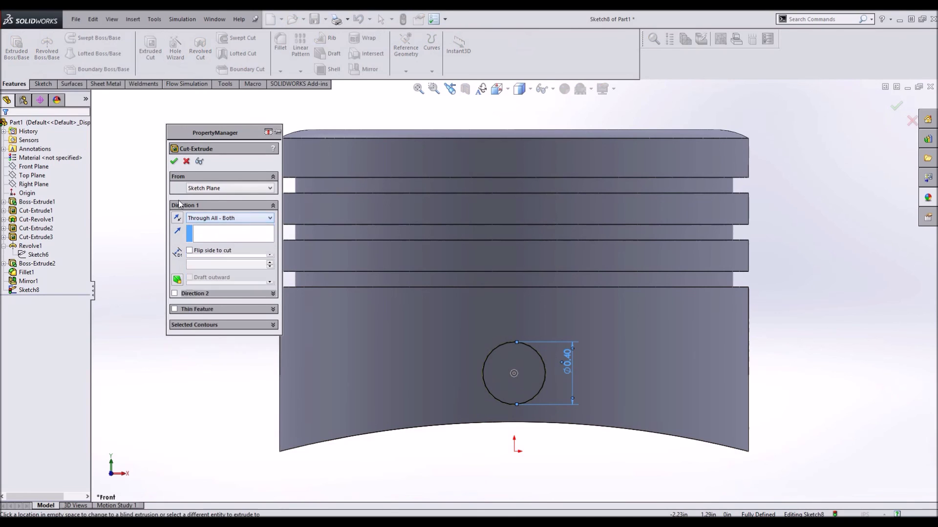
click(174, 162)
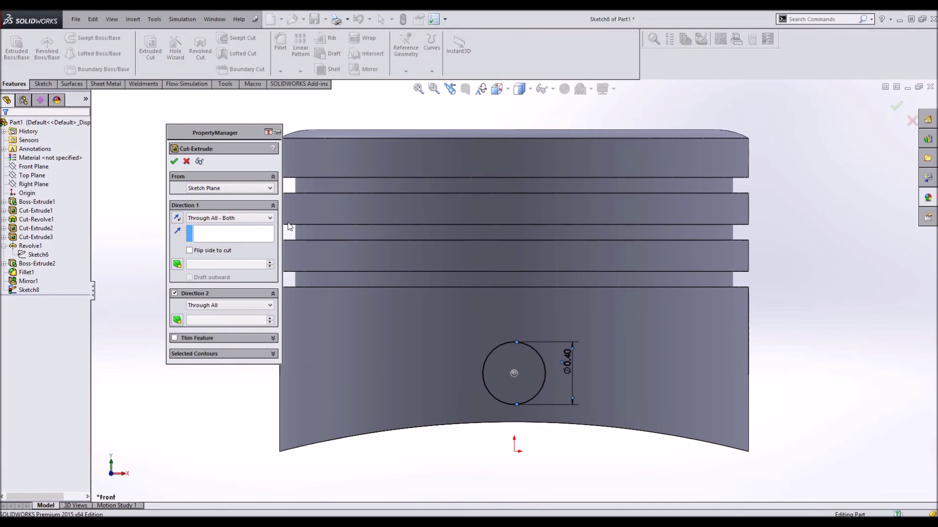
Fillet the crown's inner circular edge and outer rim edge with a 0.1 in radius
key(f)
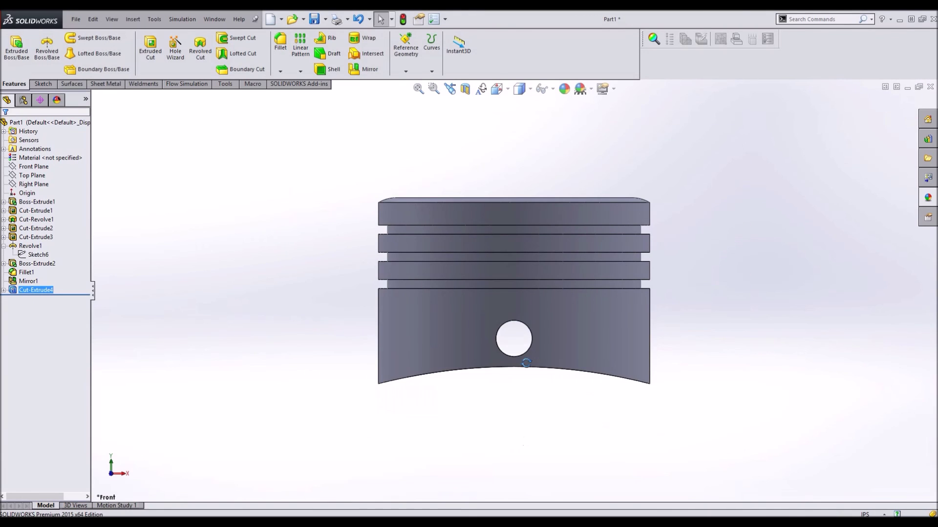
middle_drag(526, 363, 526, 260)
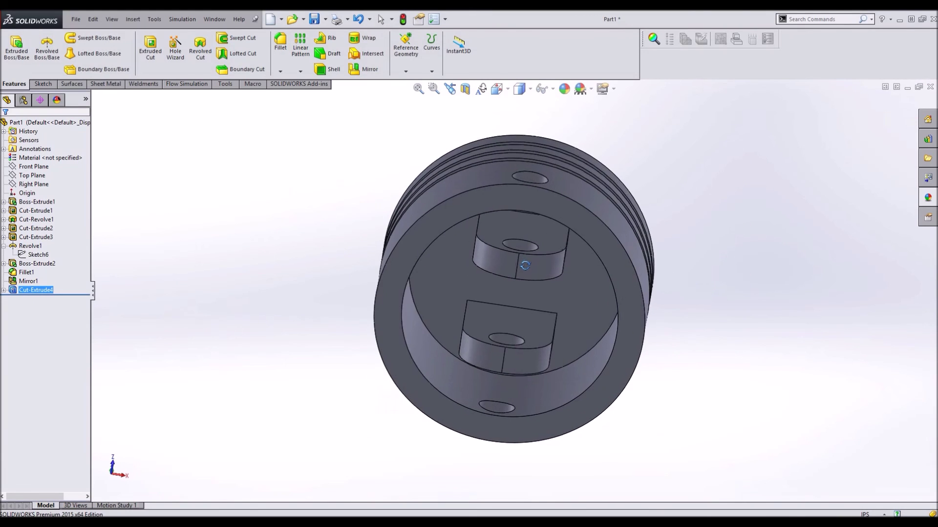
middle_drag(524, 265, 645, 452)
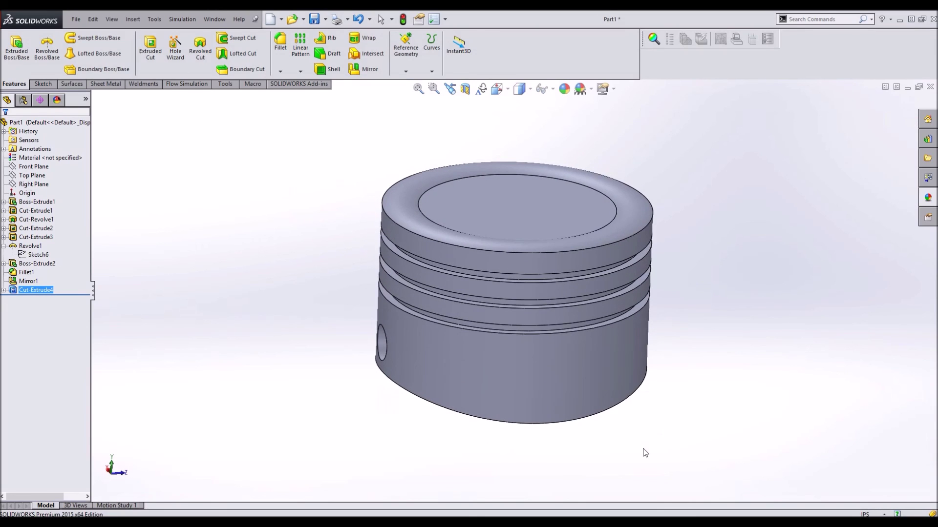
scroll(605, 222, down, 3)
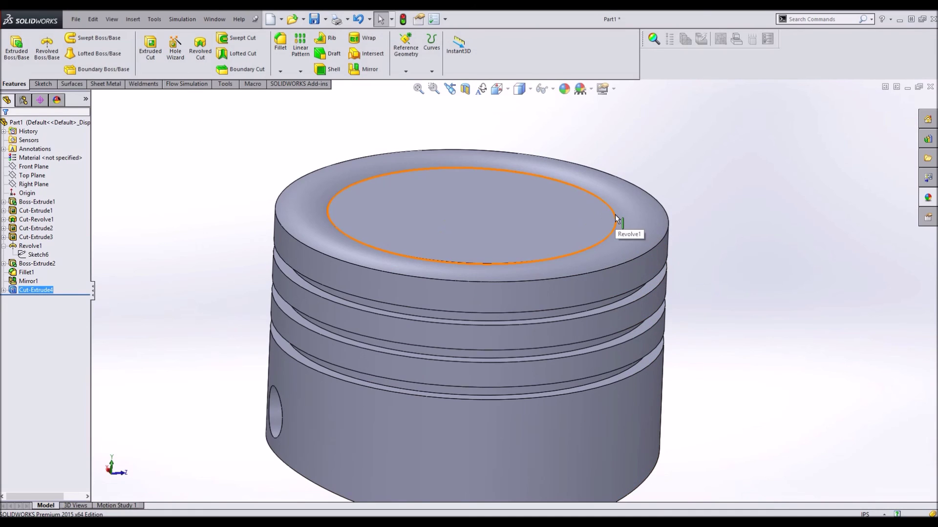
click(615, 219)
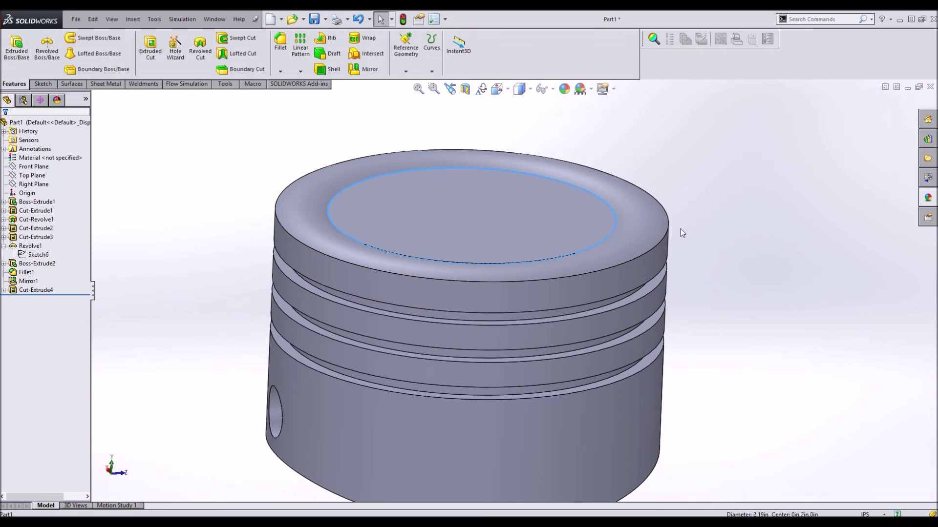
click(281, 42)
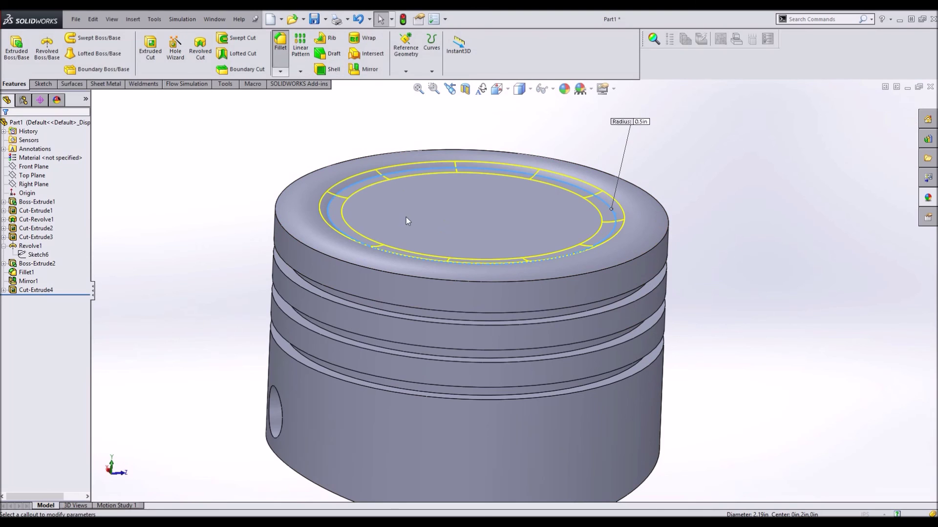
click(663, 240)
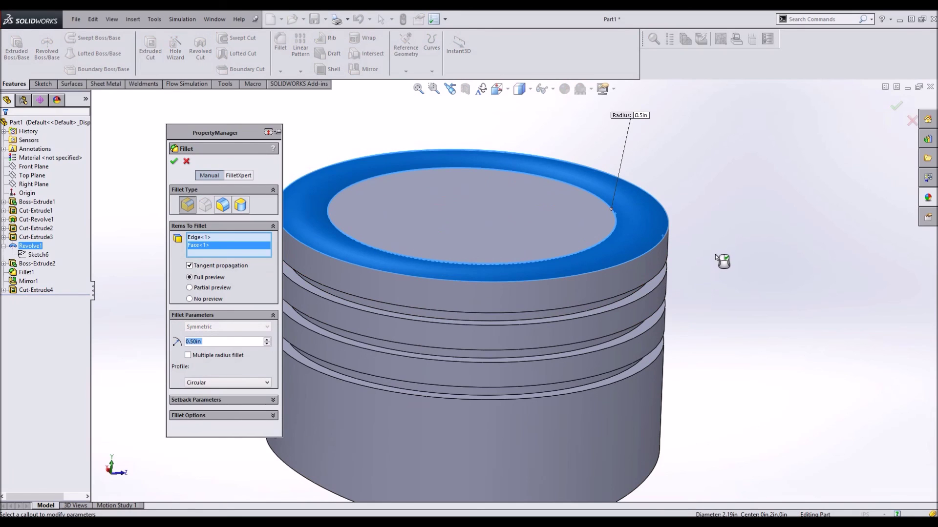
click(667, 227)
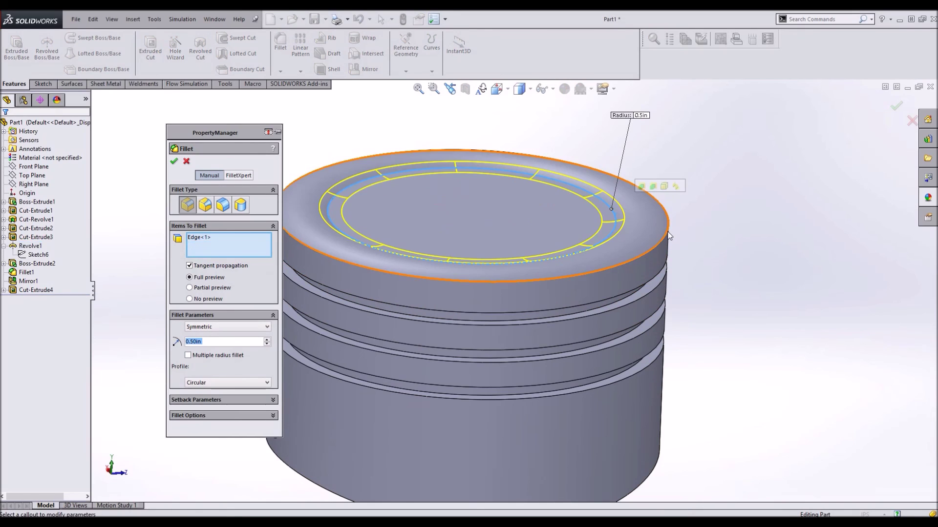
click(668, 223)
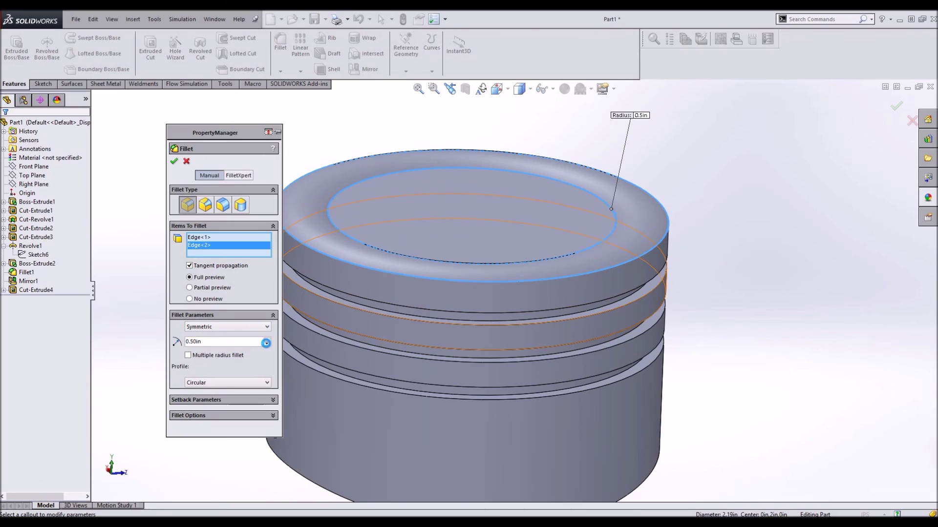
click(267, 344)
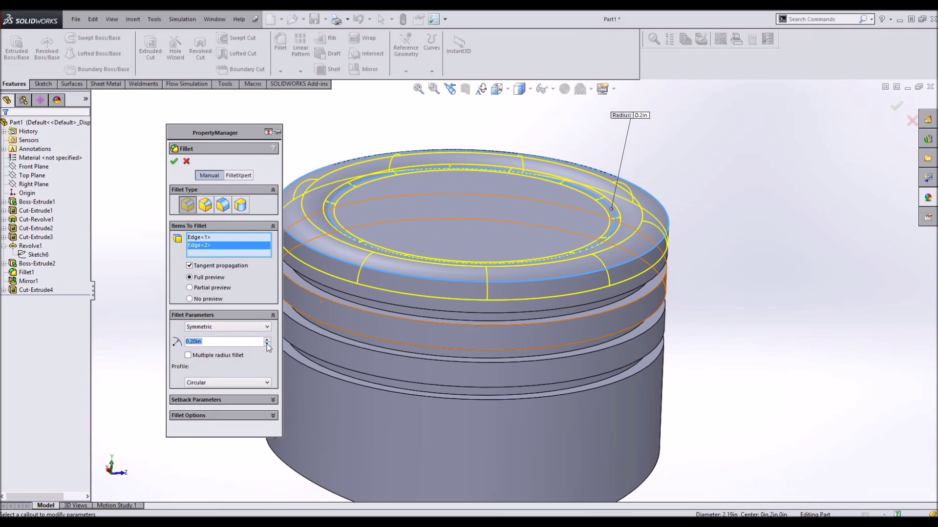
click(267, 344)
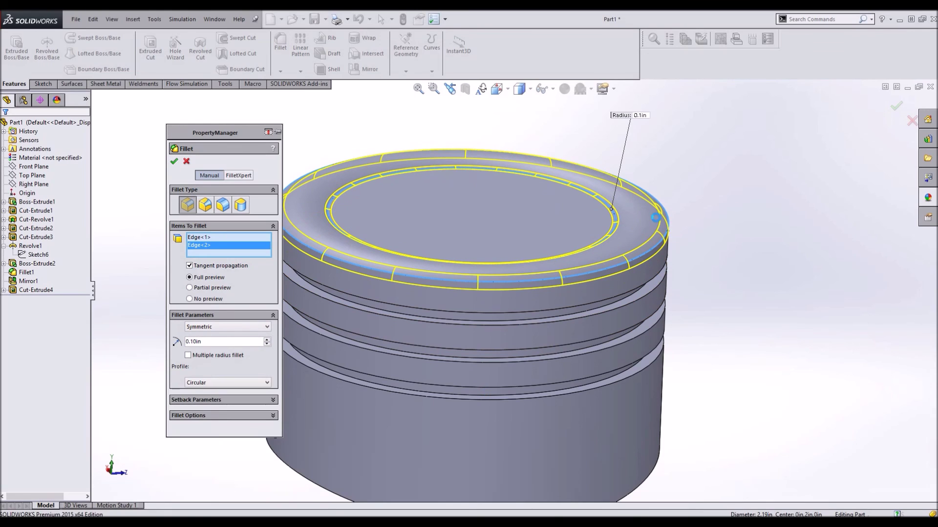
key(Return)
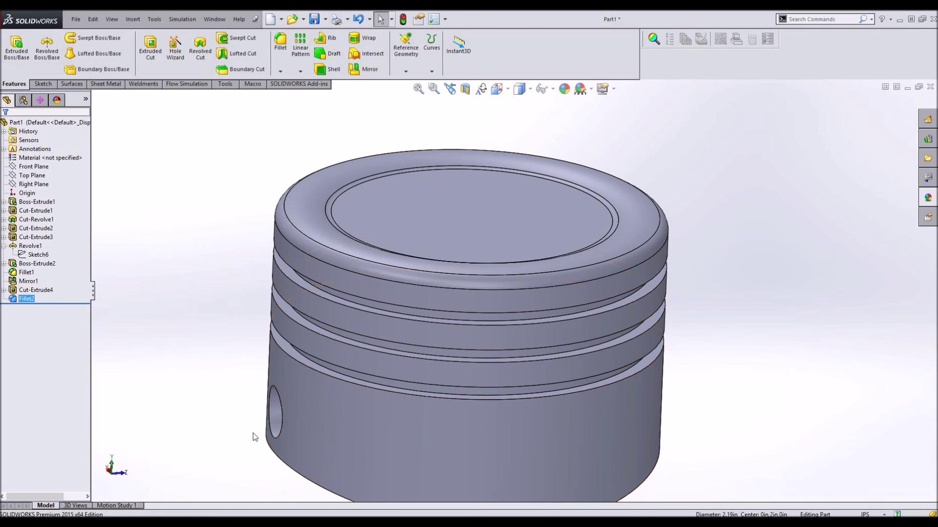
Fillet all the base edges where both pin bosses meet the piston's inner floor with a 0.1 in radius
scroll(354, 442, up, 3)
middle_drag(354, 442, 383, 191)
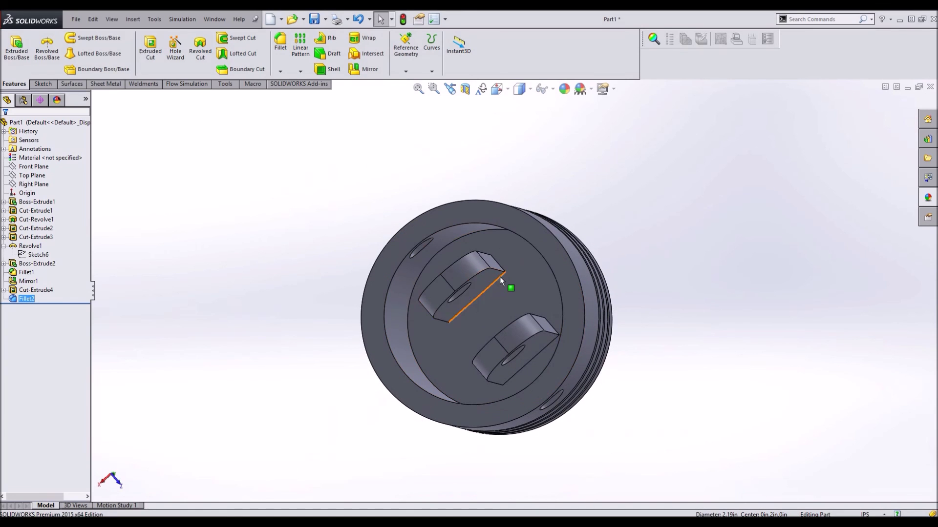
scroll(496, 288, down, 3)
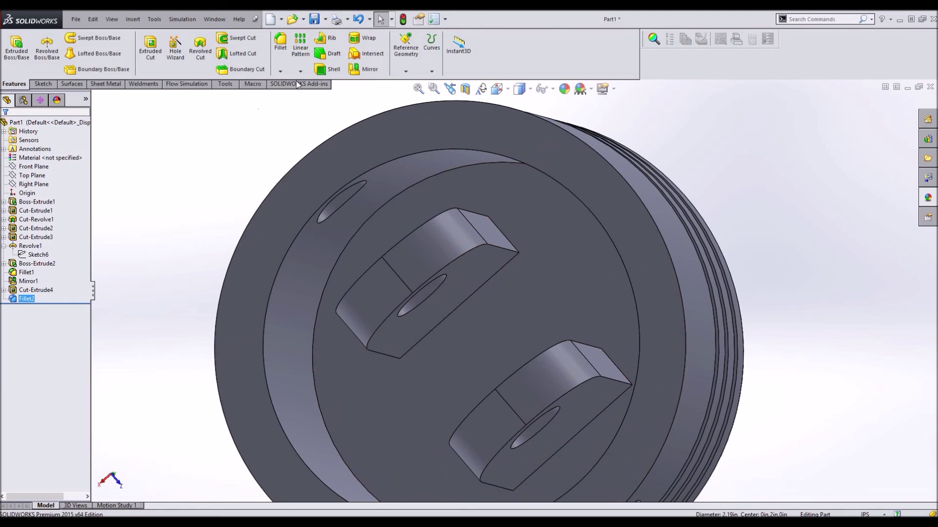
click(508, 237)
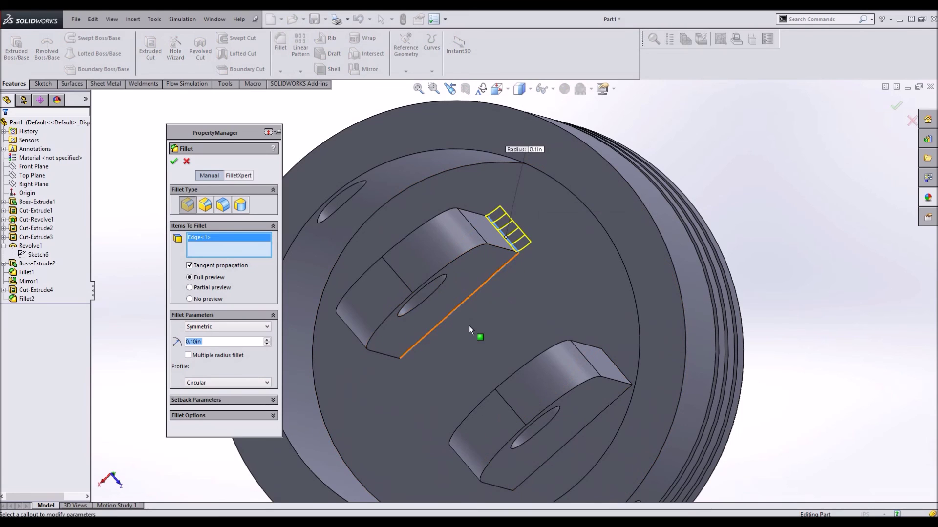
middle_drag(469, 327, 394, 348)
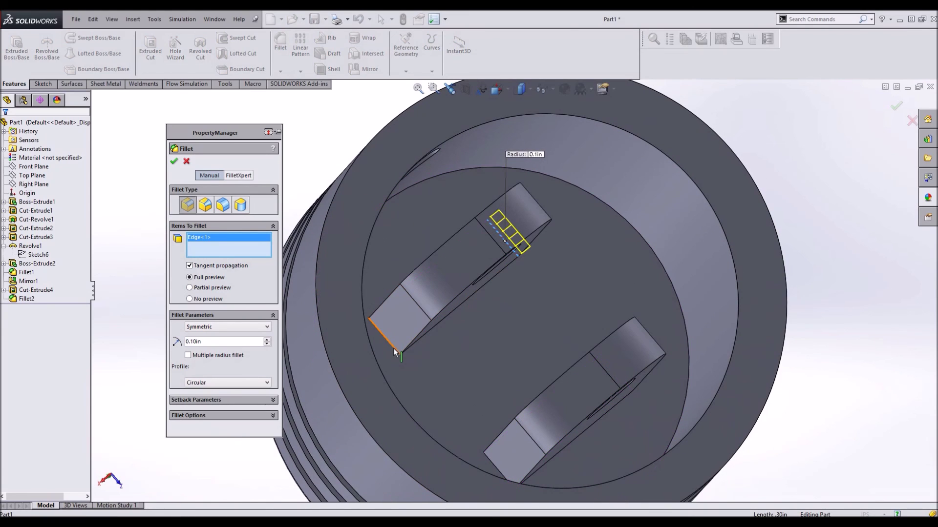
click(427, 332)
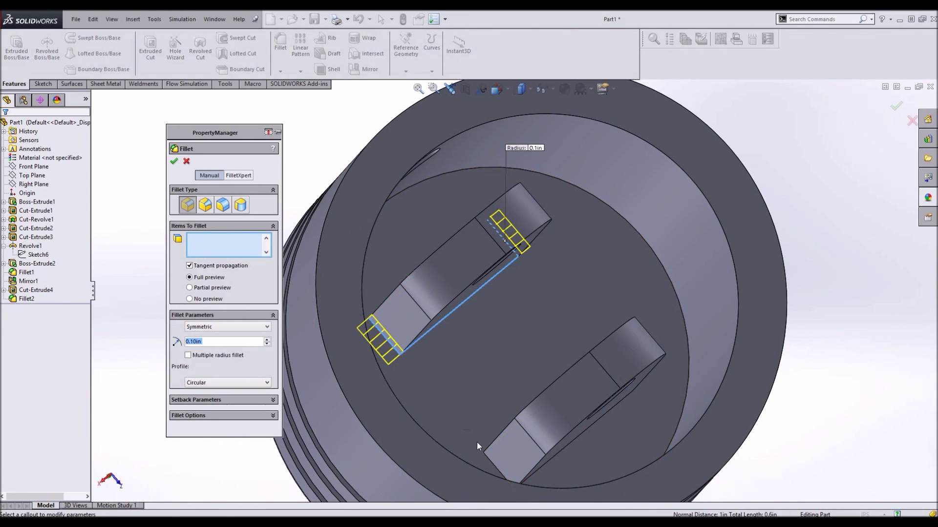
click(487, 463)
middle_drag(383, 293, 413, 283)
click(413, 283)
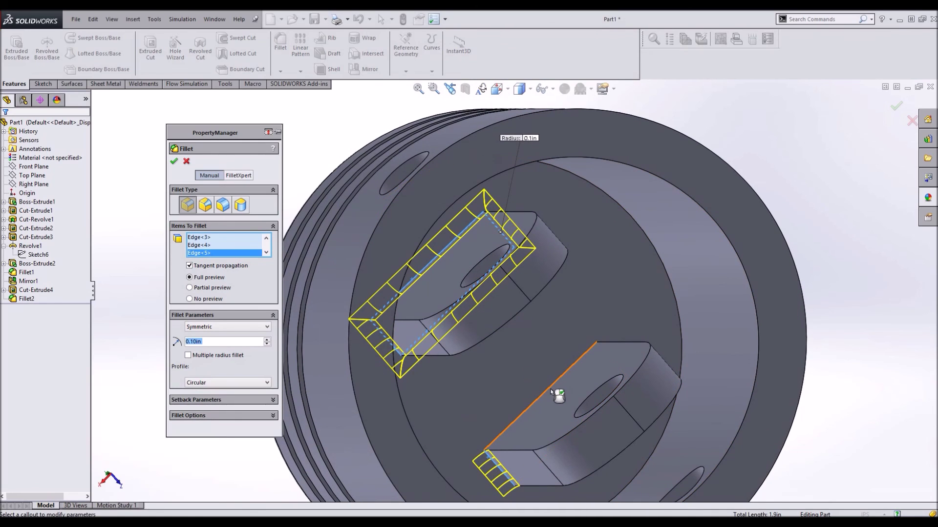
click(552, 389)
middle_drag(616, 396, 691, 416)
click(658, 457)
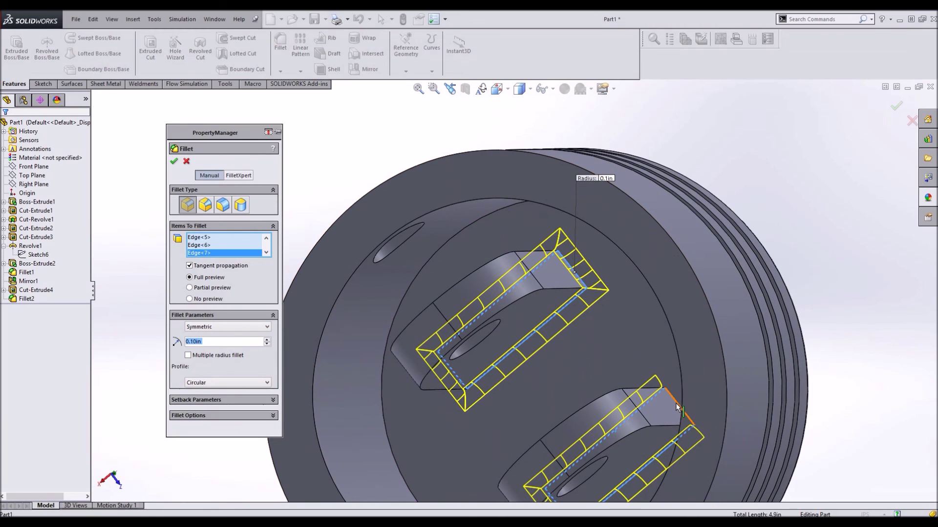
click(683, 410)
middle_drag(546, 375, 552, 429)
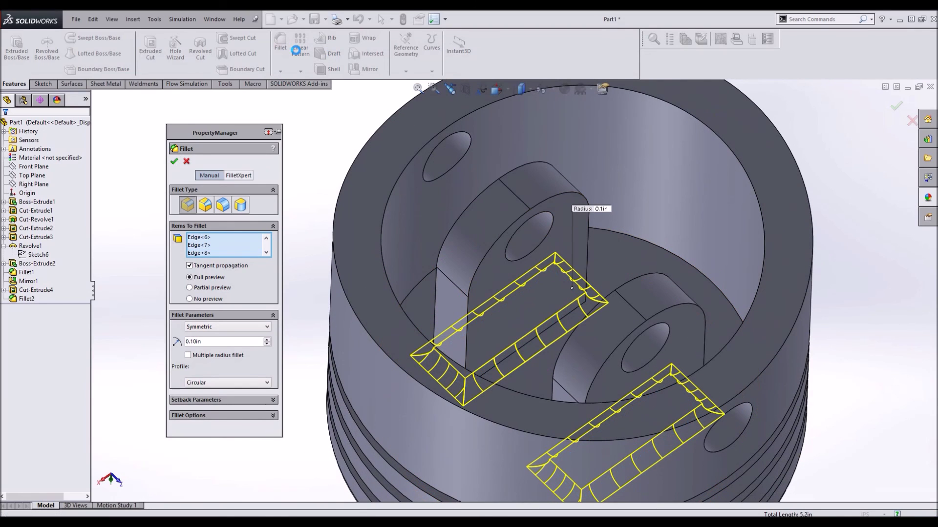
Fillet the circular edge between the inner wall and the cavity floor with a 0.1 in radius
click(281, 44)
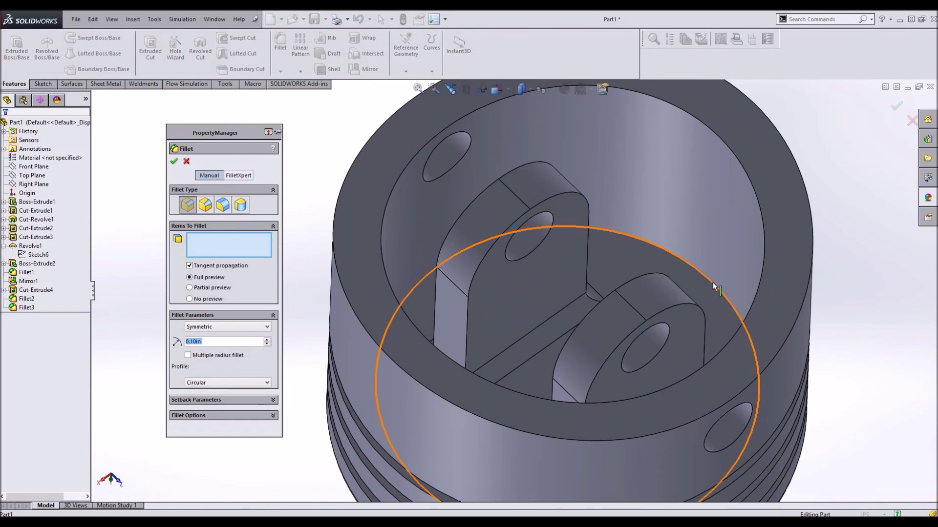
click(713, 282)
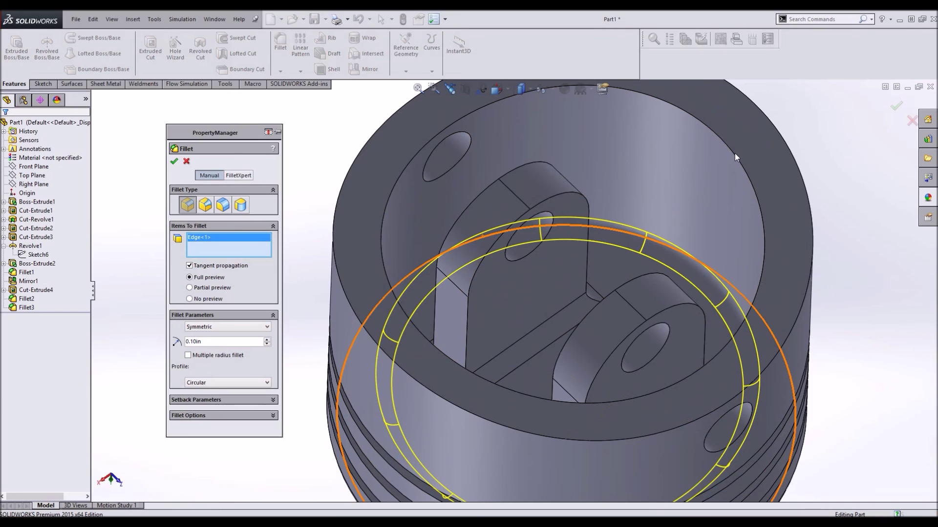
key(Return)
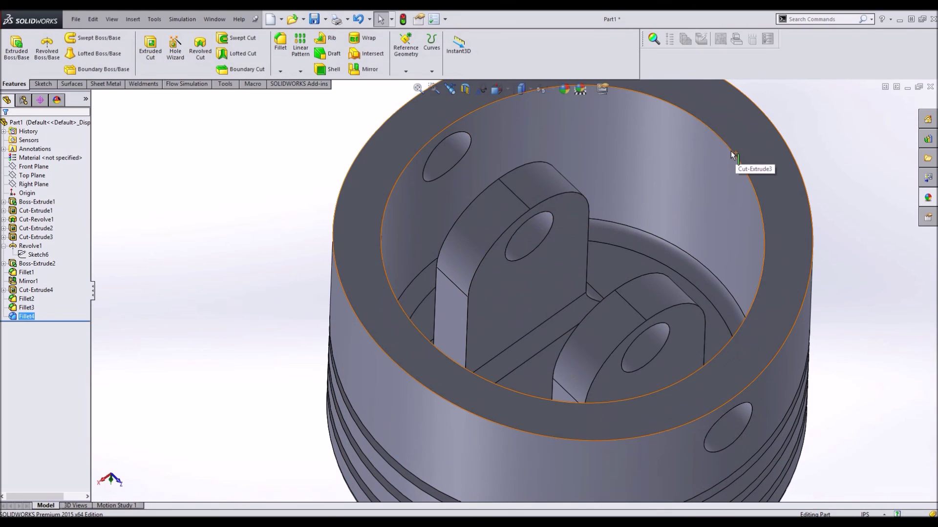
Fillet the inner and outer edges of the skirt's open curved rim with a 0.05 in radius
click(730, 156)
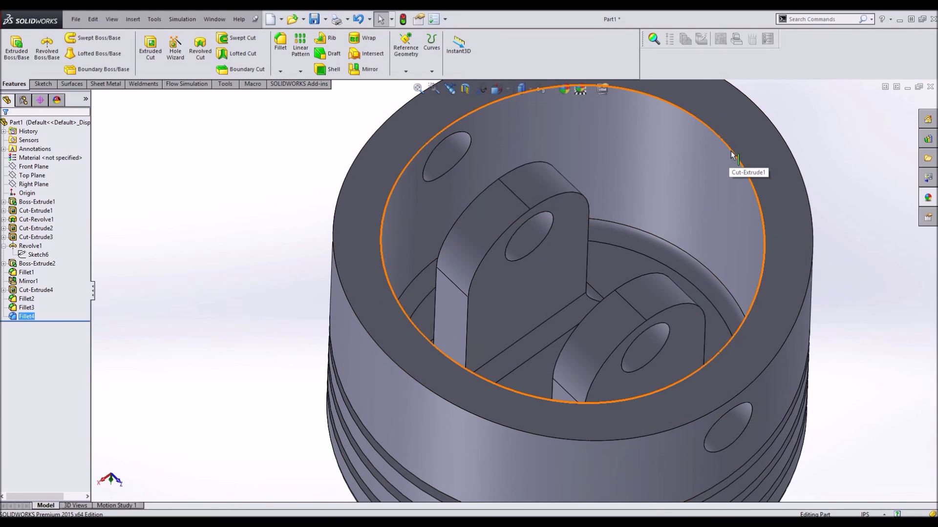
click(280, 44)
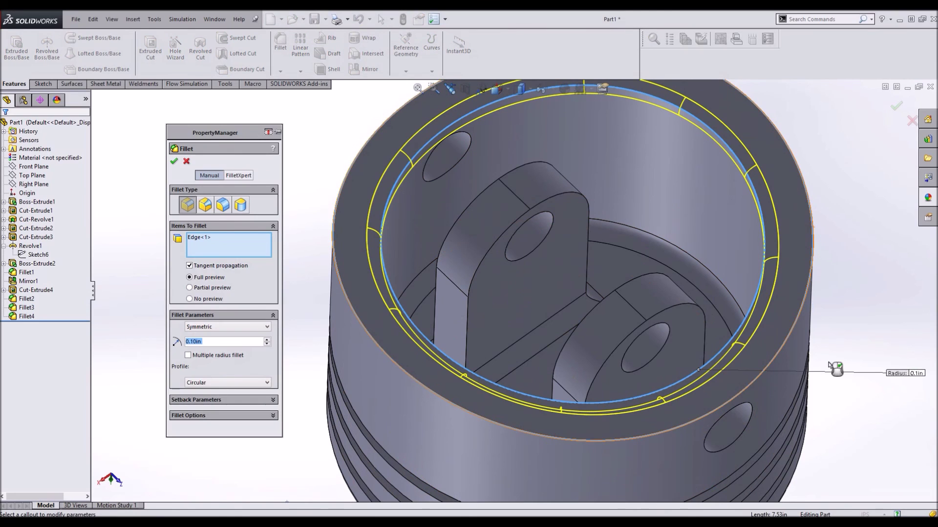
click(801, 293)
middle_drag(837, 289, 832, 241)
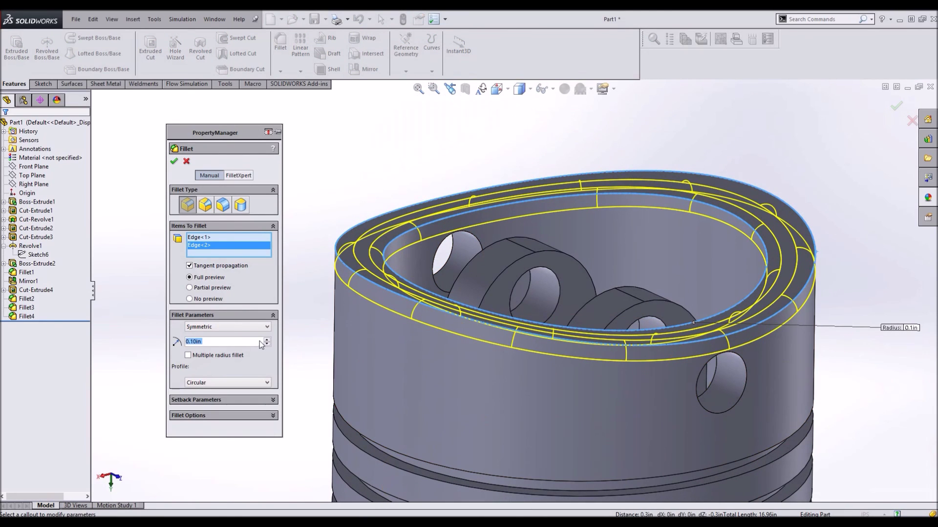
text(0.)
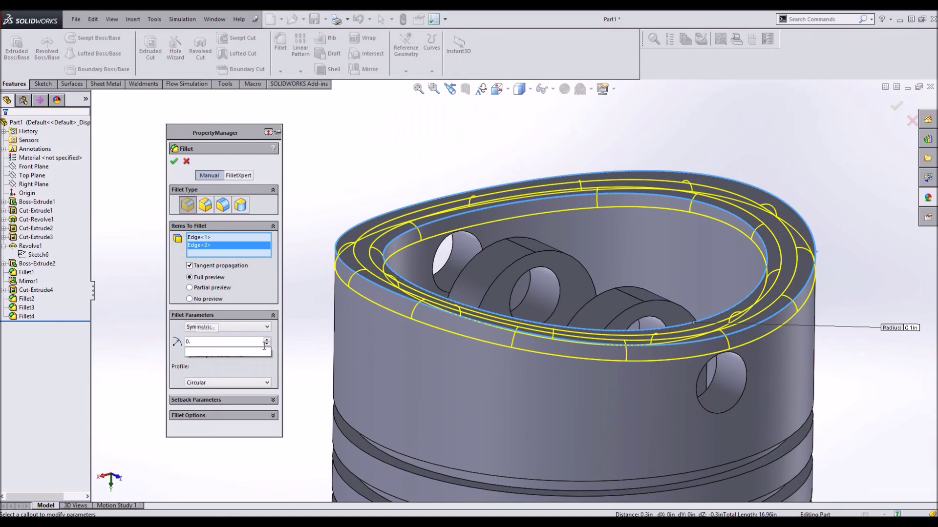
text(05)
key(Return)
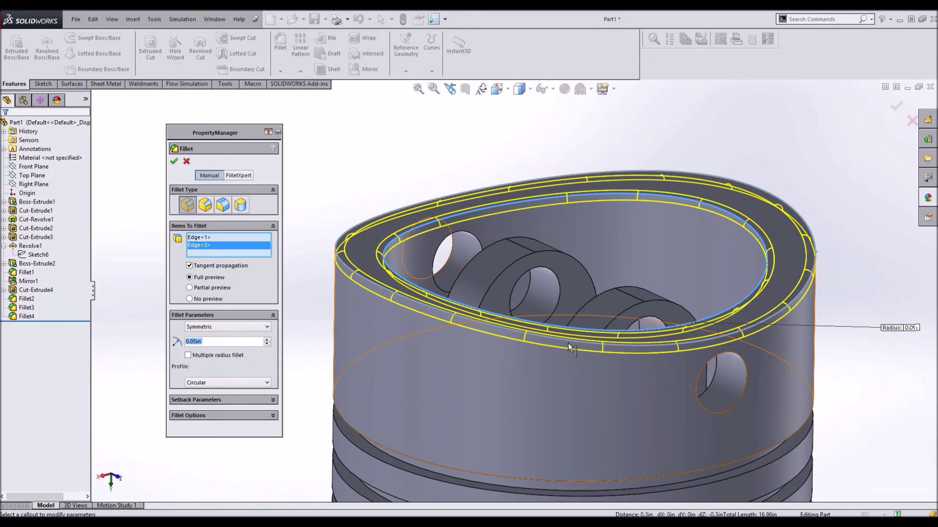
scroll(687, 425, up, 5)
middle_drag(680, 400, 655, 465)
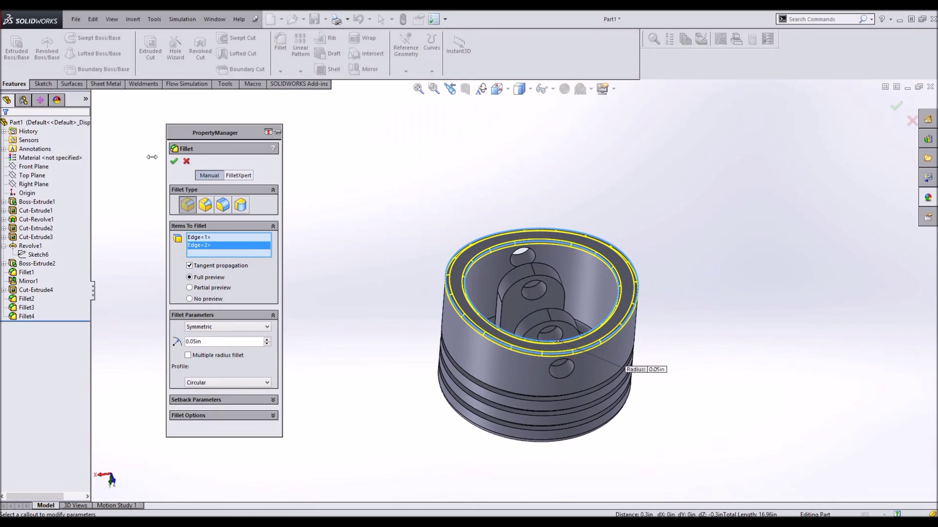
click(174, 162)
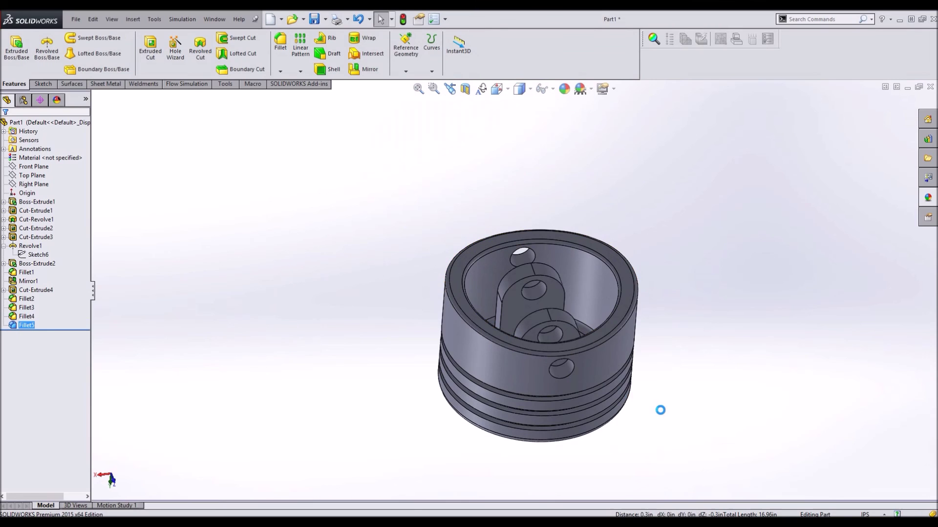
Cut the piston open with a planar section view on the Right Plane, with the section direction reversed to expose the interior
key(ctrl+6)
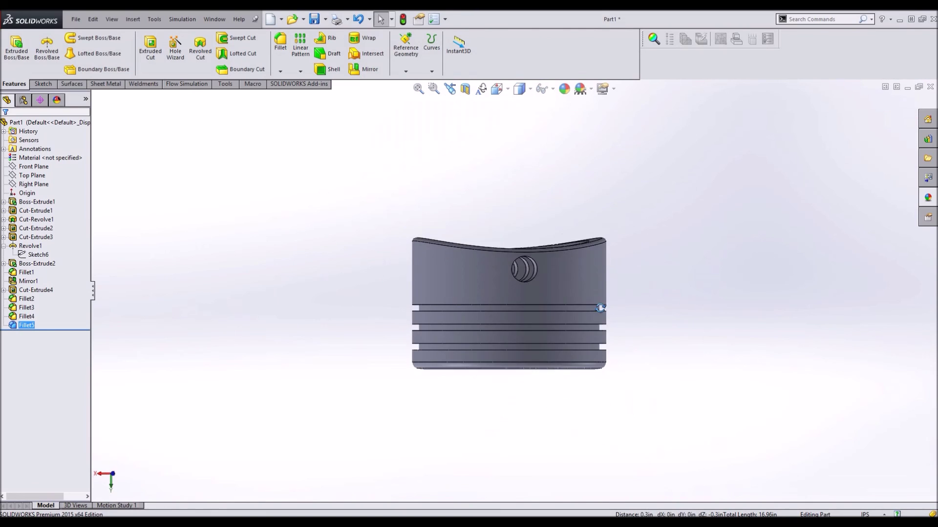
middle_drag(527, 406, 588, 377)
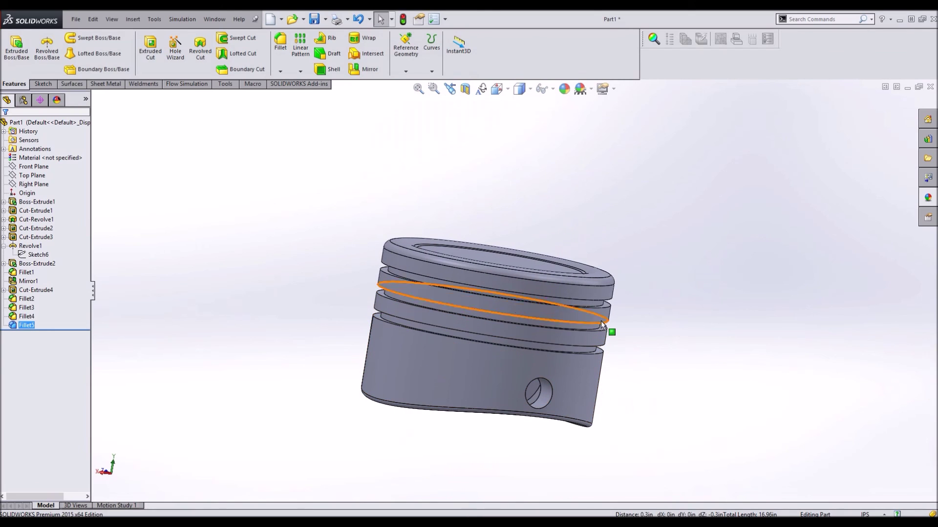
middle_drag(341, 270, 441, 324)
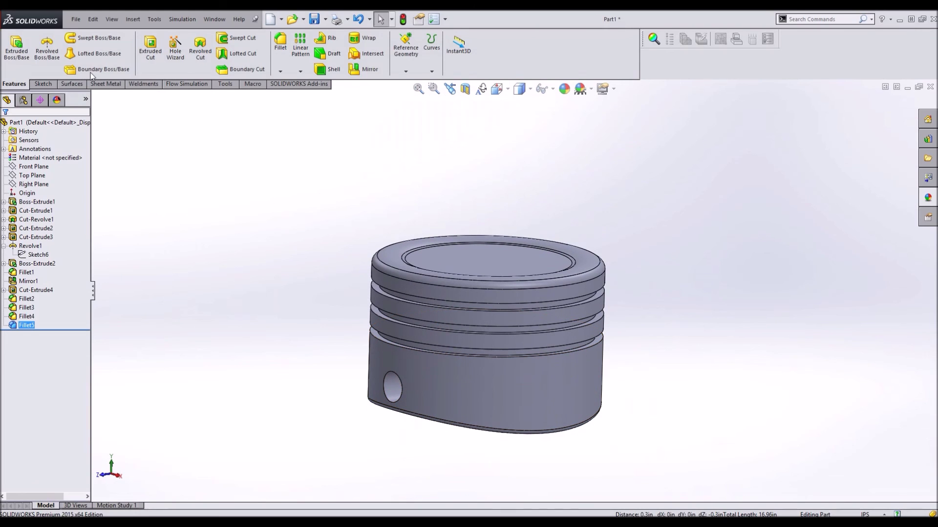
click(37, 185)
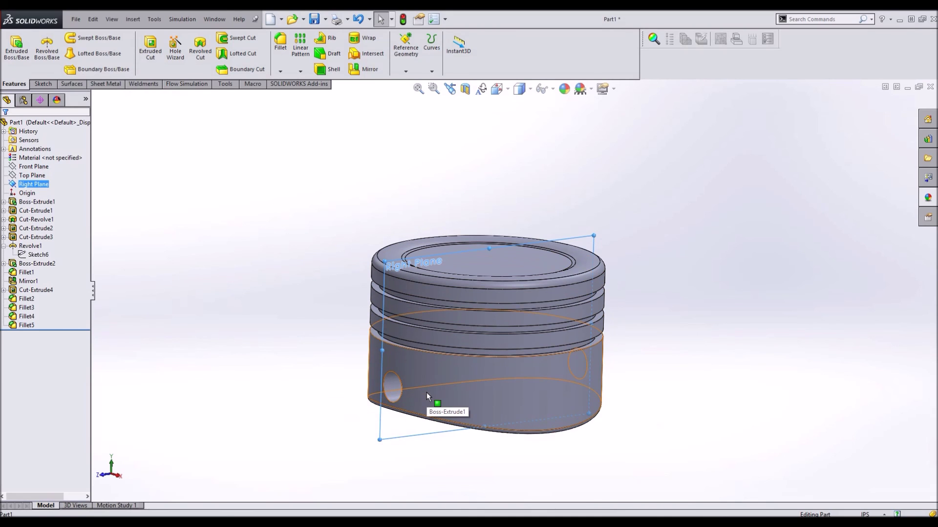
key(ctrl+8)
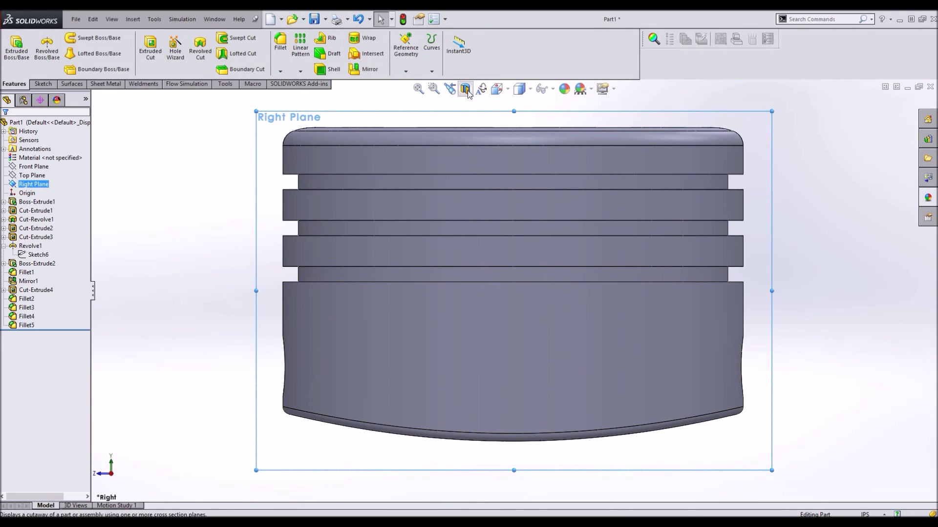
key(s)
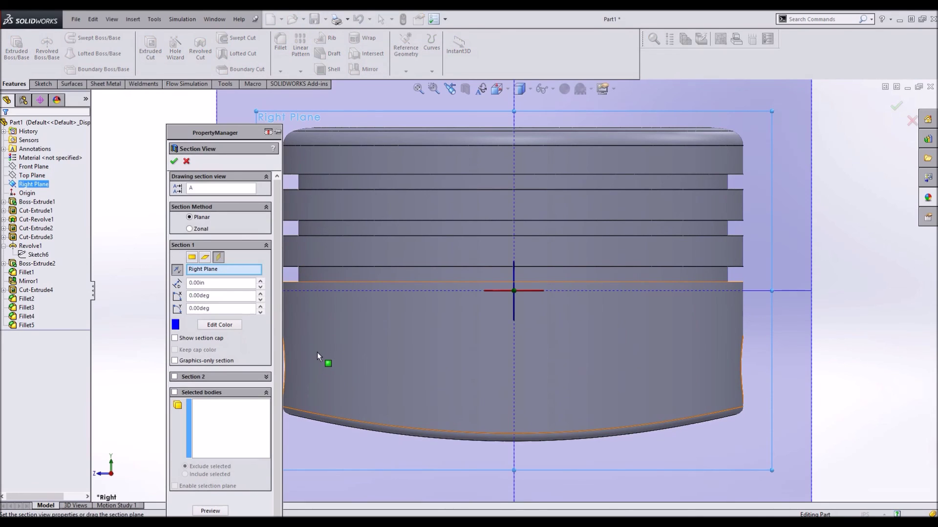
click(178, 270)
click(174, 160)
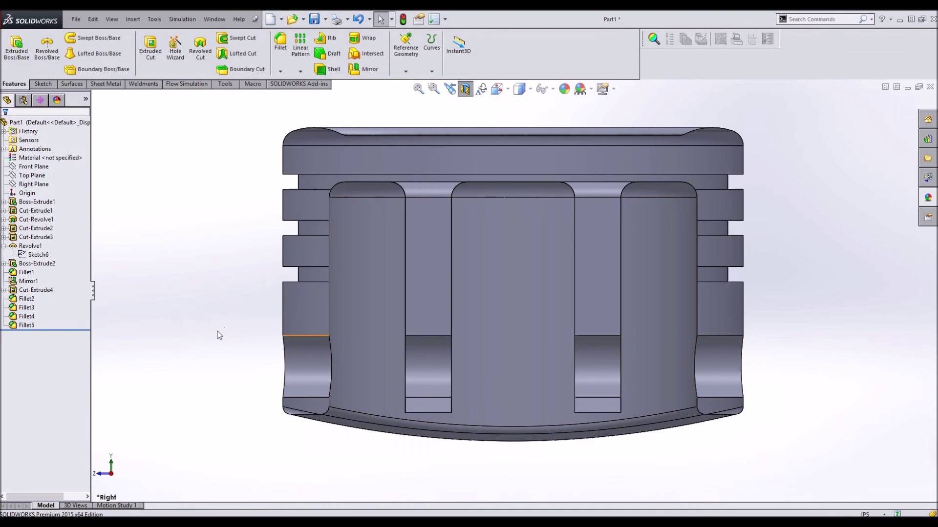
Sketch a closed square about 0.12 in per side on the Right Plane, resting on the pin hole's upper edge within the skirt wall
scroll(263, 385, down, 3)
scroll(349, 373, down, 1)
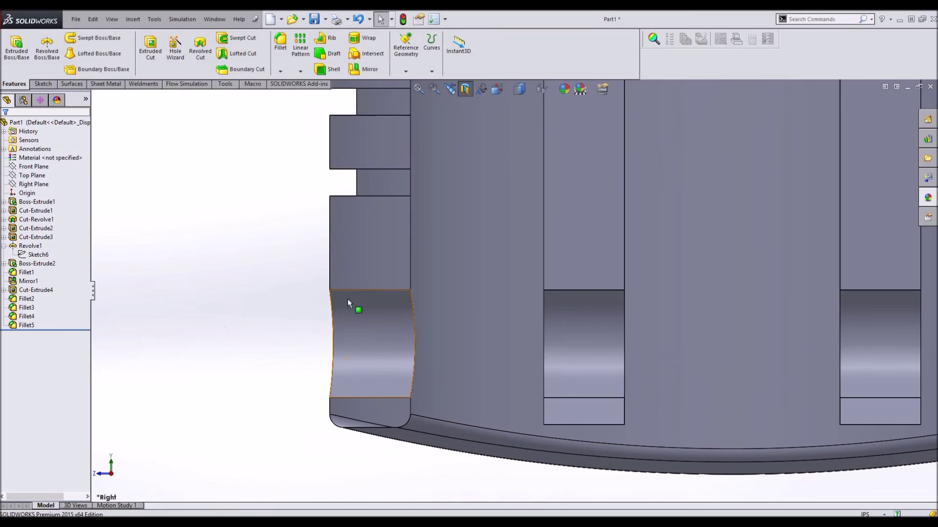
click(42, 84)
click(65, 42)
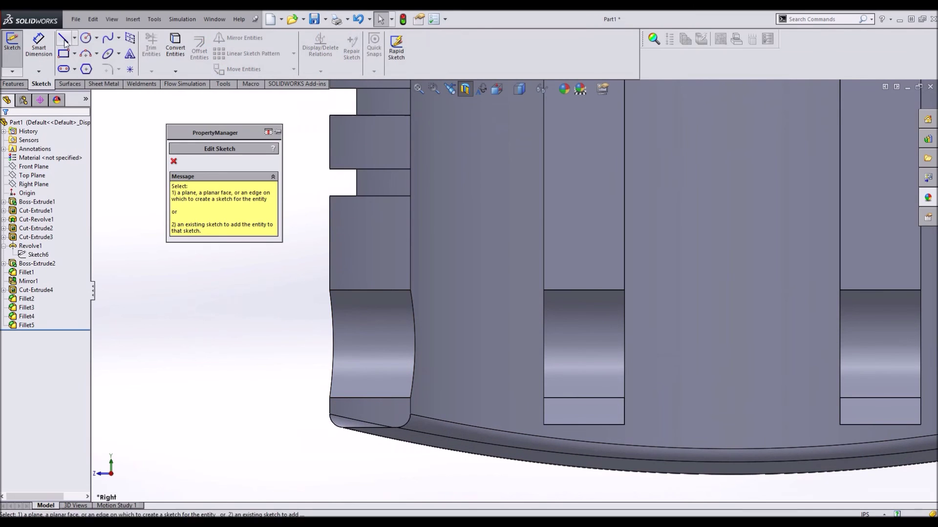
click(33, 184)
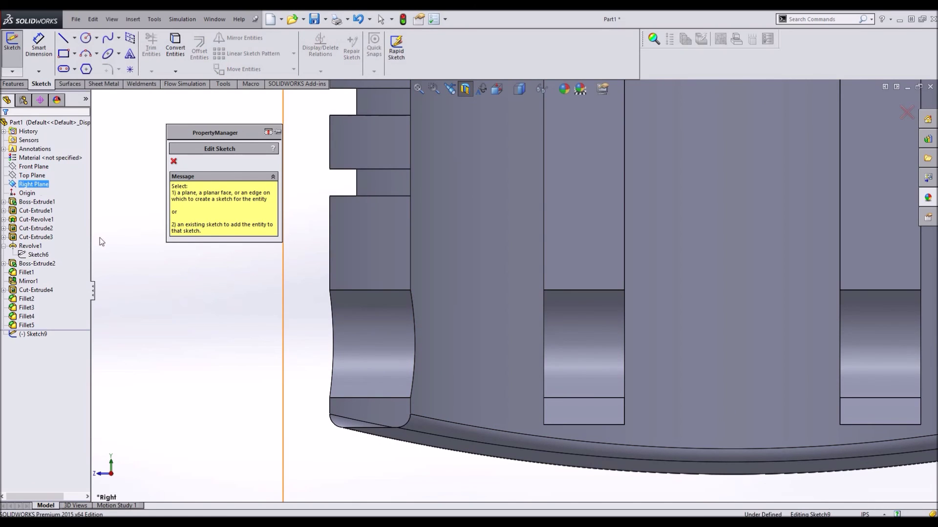
click(349, 290)
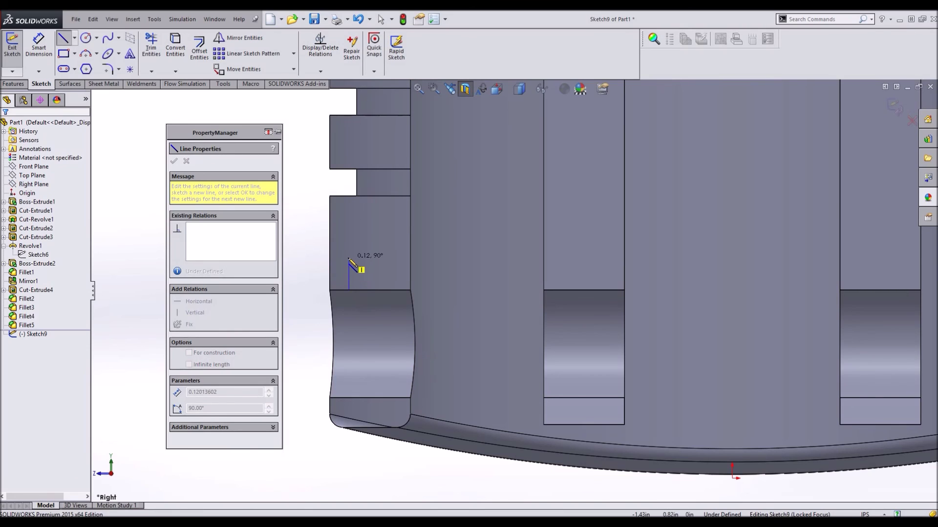
click(349, 257)
click(381, 257)
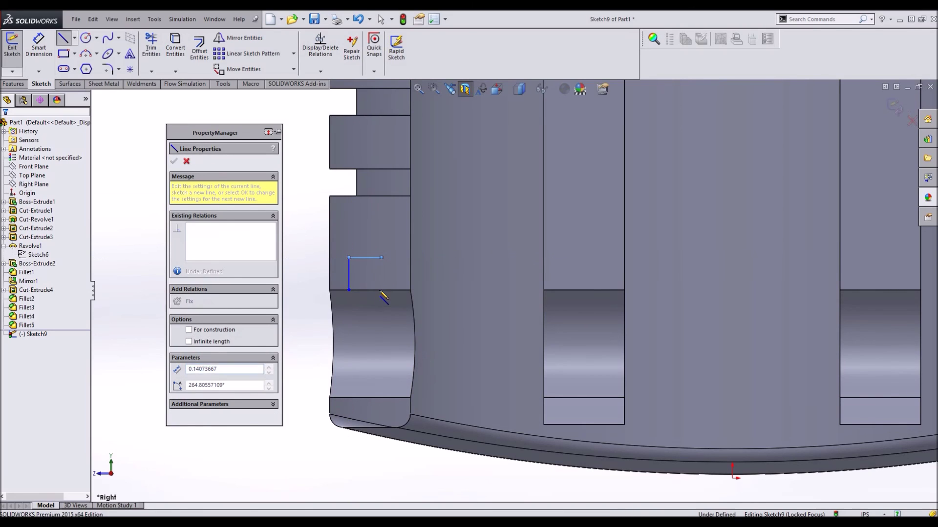
click(381, 290)
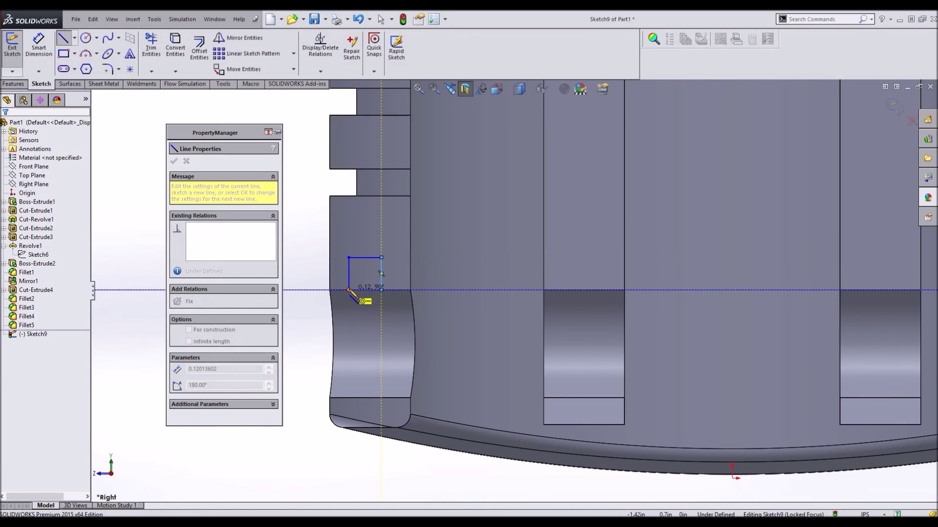
click(348, 290)
key(Escape)
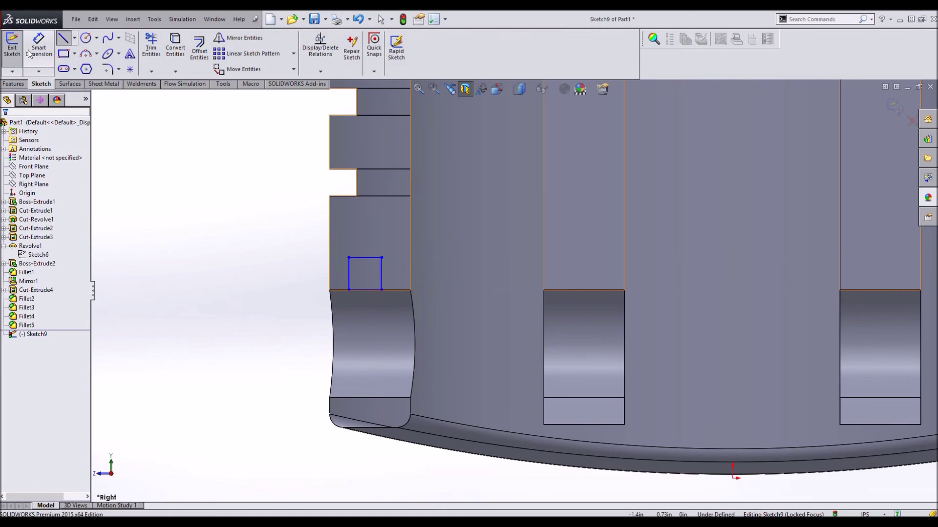
Dimension the square's height and width to 0.07 in each
click(28, 54)
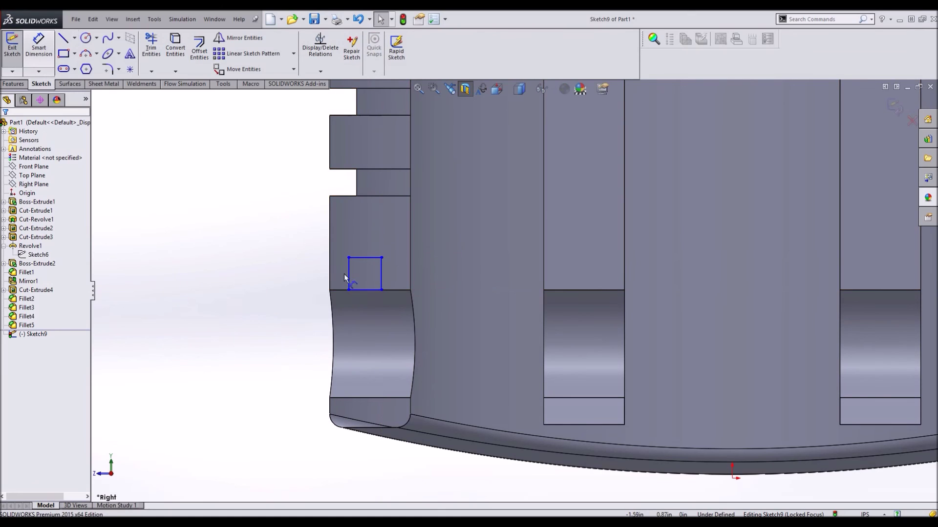
click(402, 276)
click(439, 271)
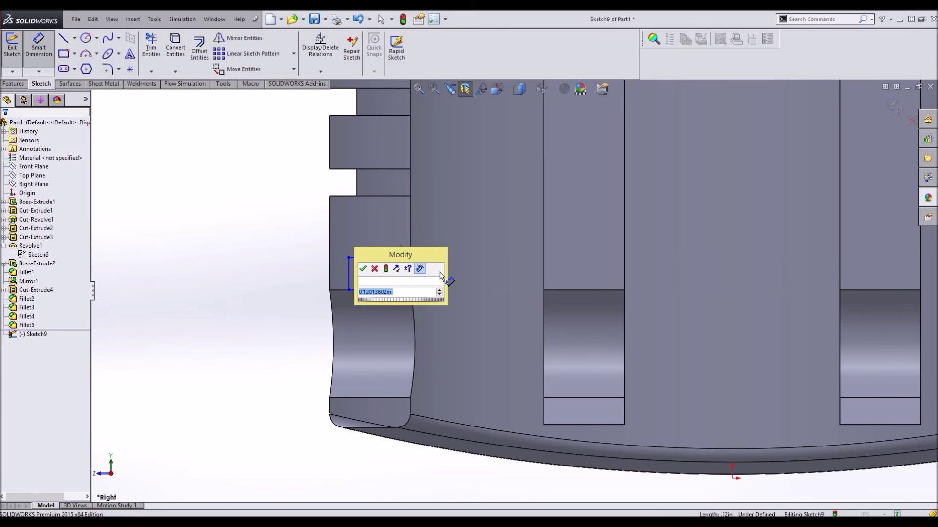
text(0.07)
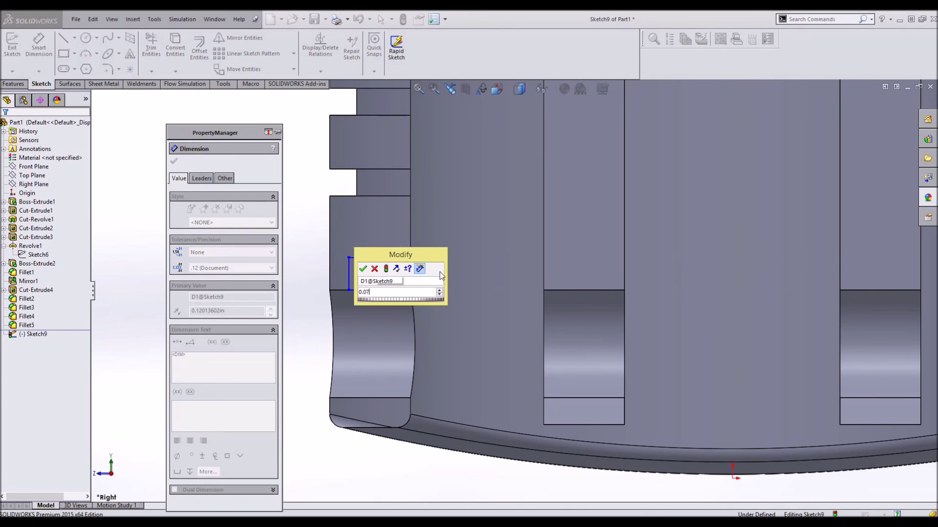
key(Return)
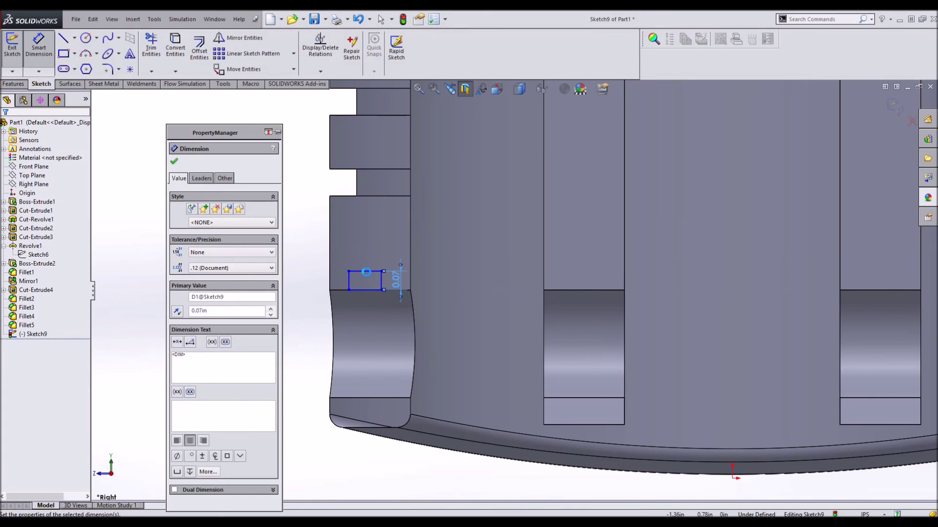
click(366, 272)
click(367, 260)
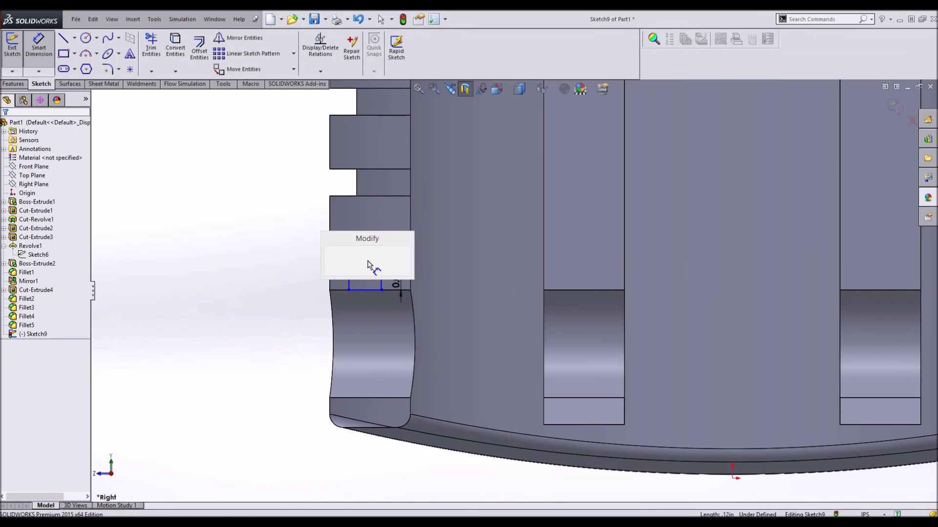
text(0.07)
key(Return)
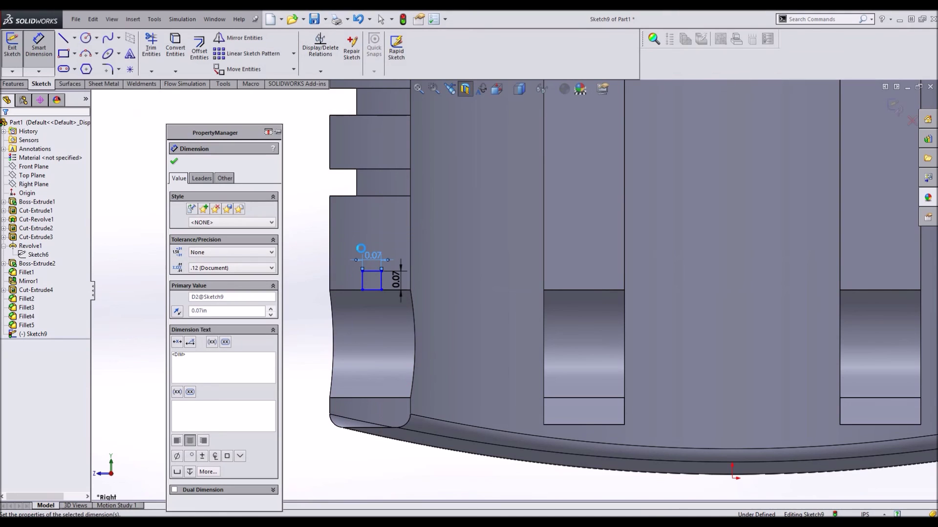
Draw a horizontal centerline about 0.30 in long through the middle of the pin hole, spanning the skirt wall below the square
click(74, 38)
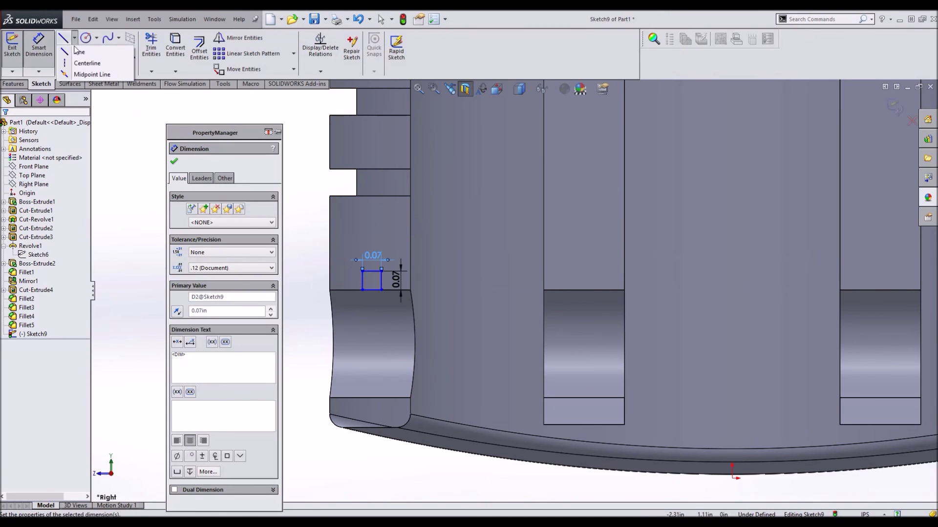
click(83, 63)
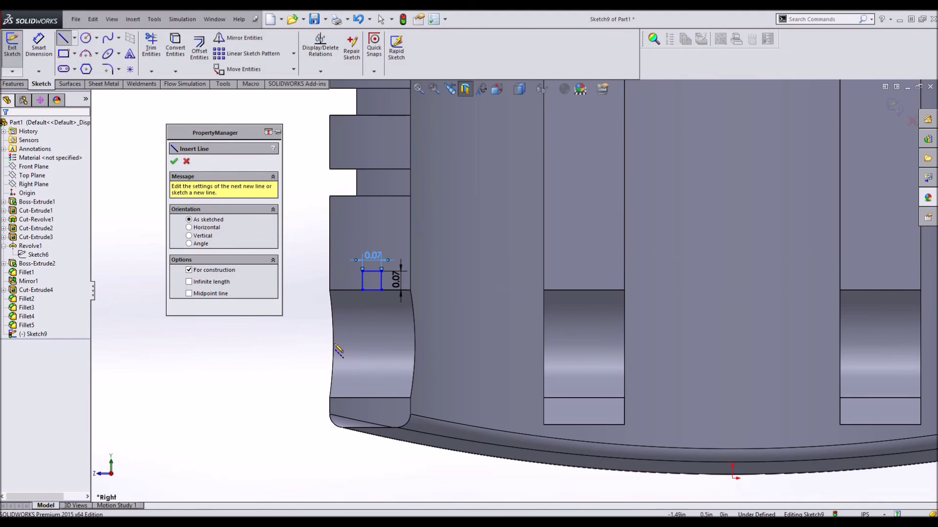
scroll(646, 372, up, 2)
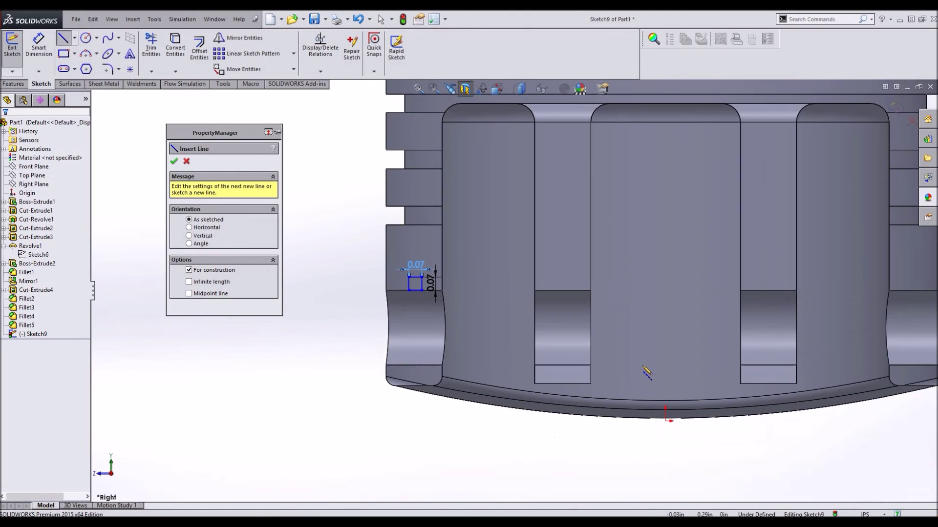
click(389, 326)
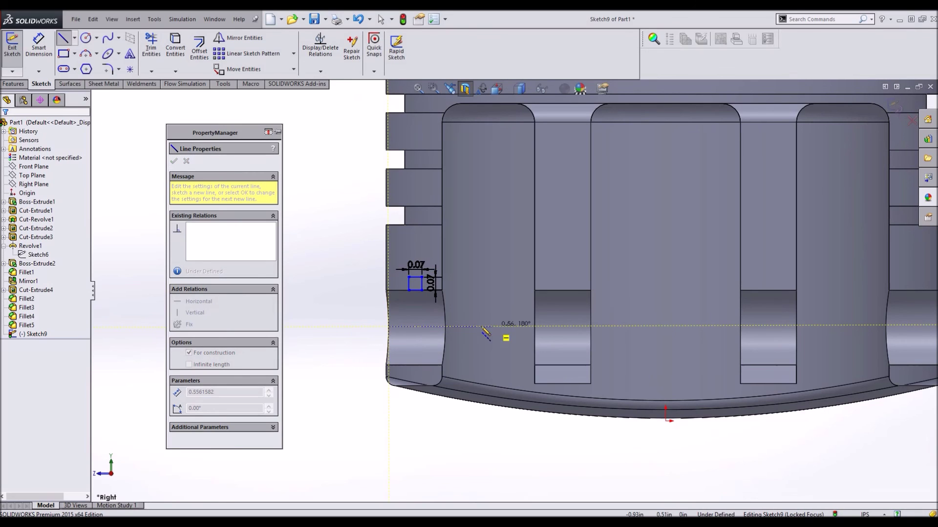
click(445, 326)
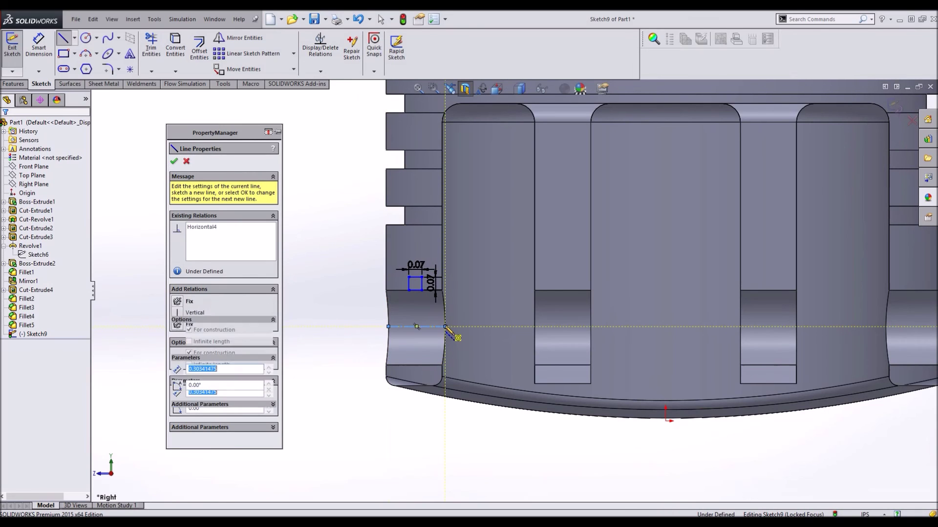
key(Escape)
scroll(428, 304, down, 3)
key(Escape)
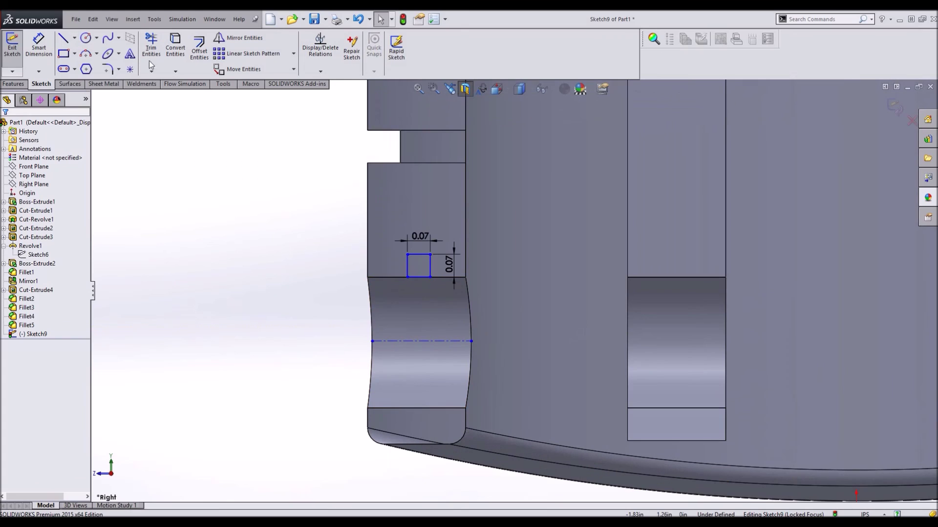
click(74, 38)
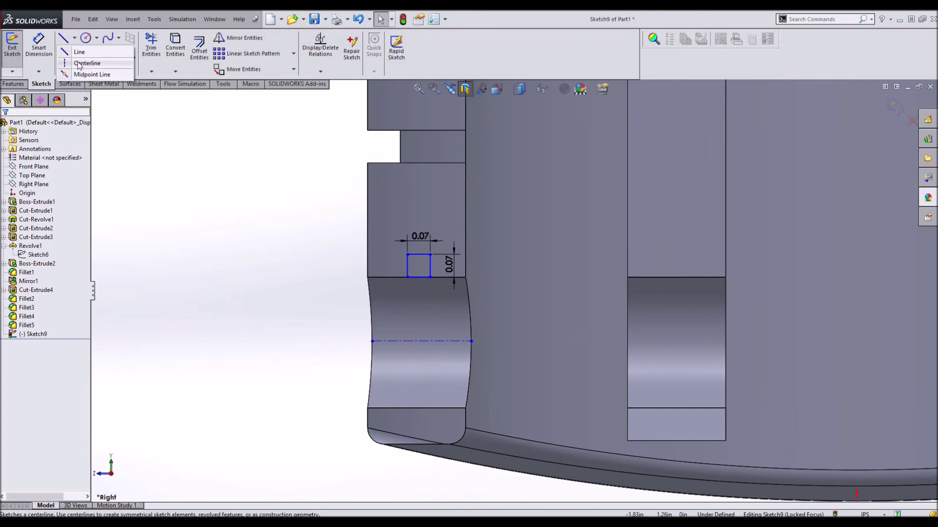
click(86, 60)
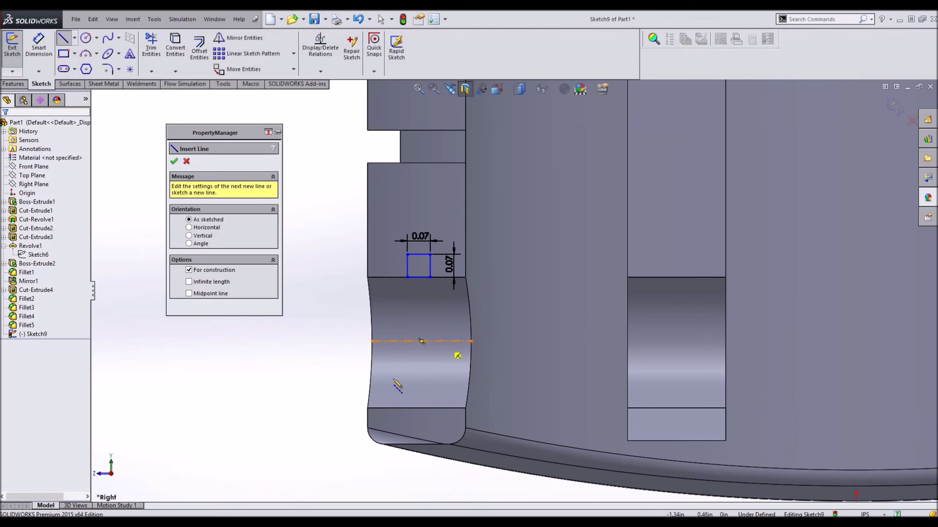
key(Escape)
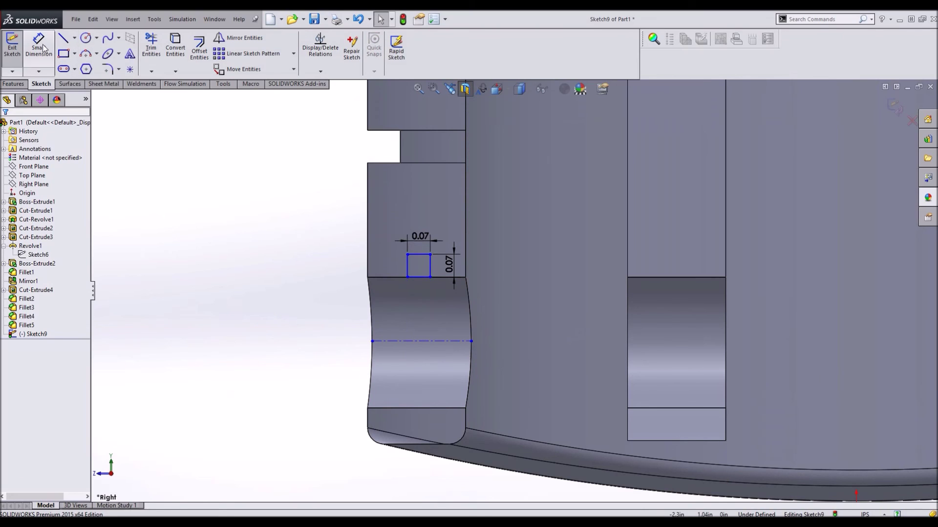
Dimension the centerline's vertical distance from the origin to 0.5 in
click(42, 48)
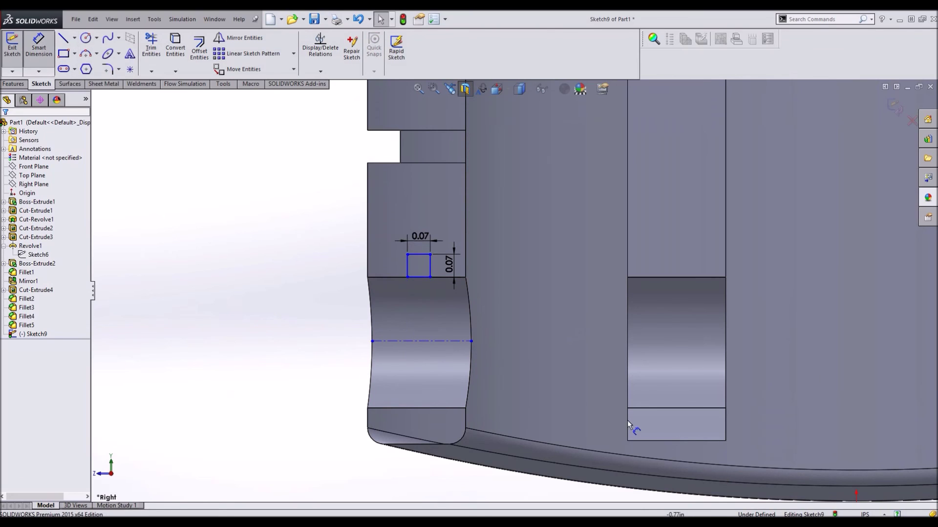
click(445, 351)
scroll(694, 423, up, 3)
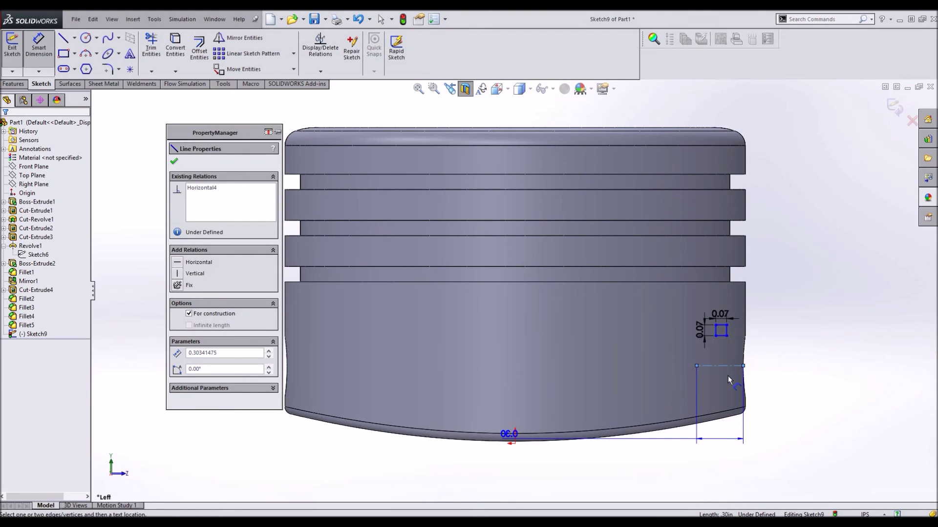
click(727, 375)
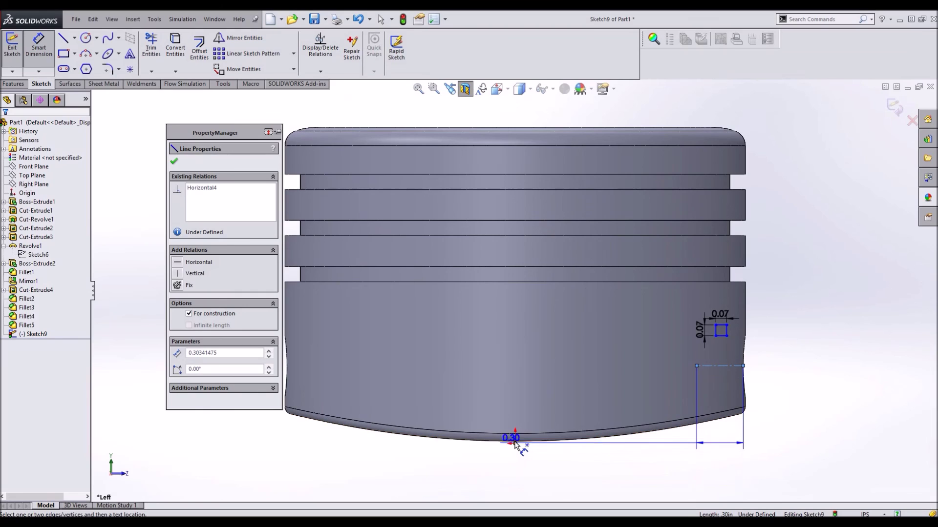
click(515, 444)
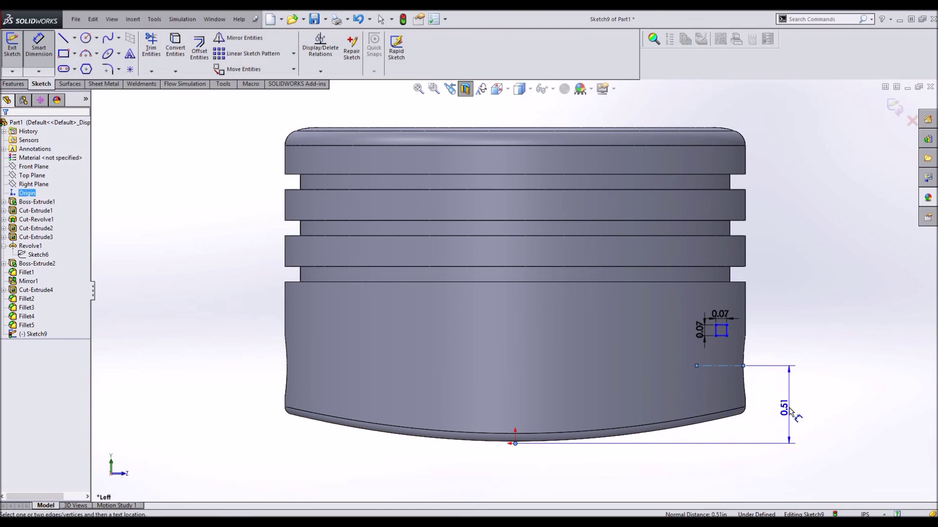
click(790, 404)
text(0.5)
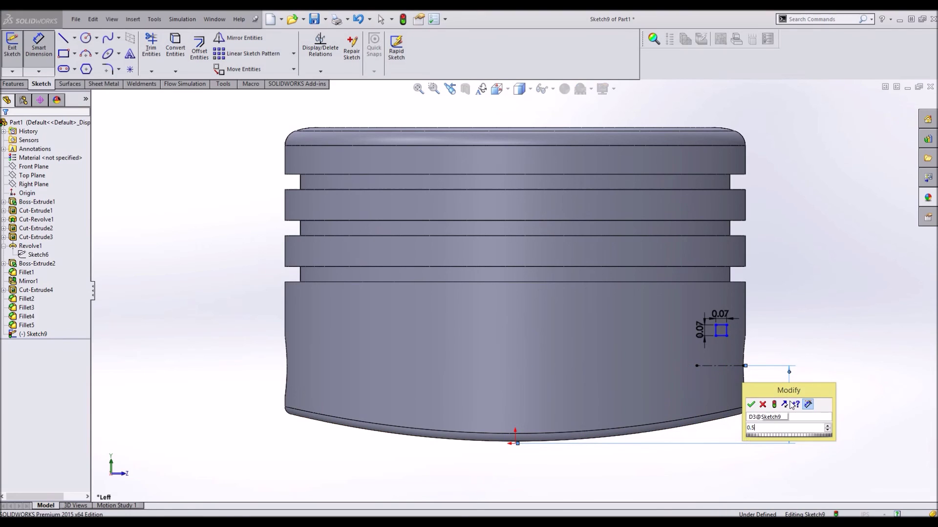
key(Return)
key(ctrl+4)
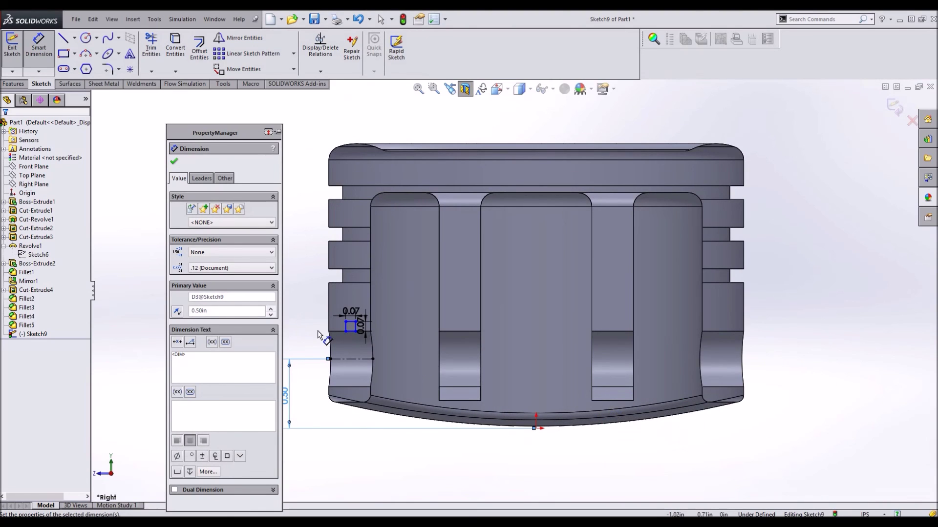
Dimension the vertical distance between the horizontal centerline and the square's bottom edge to 0.20 in
scroll(342, 337, down, 2)
scroll(396, 374, down, 1)
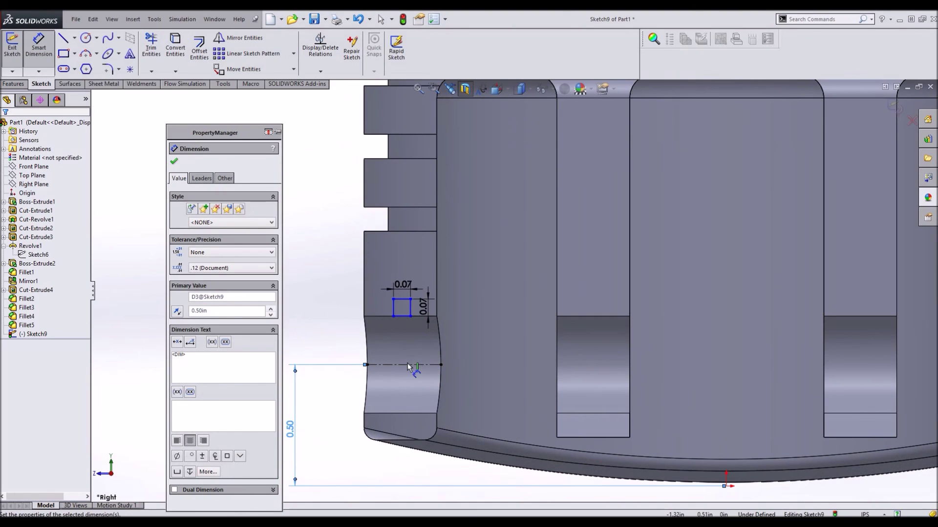
click(405, 315)
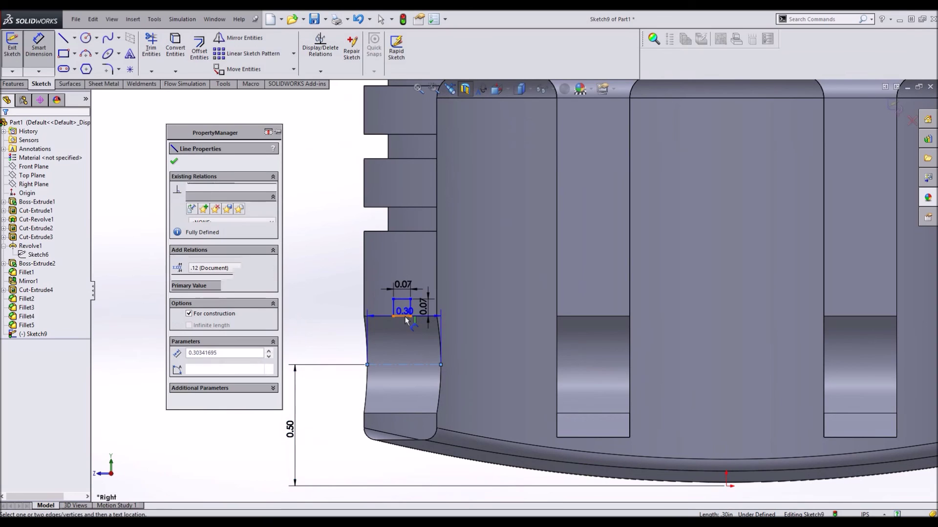
click(405, 316)
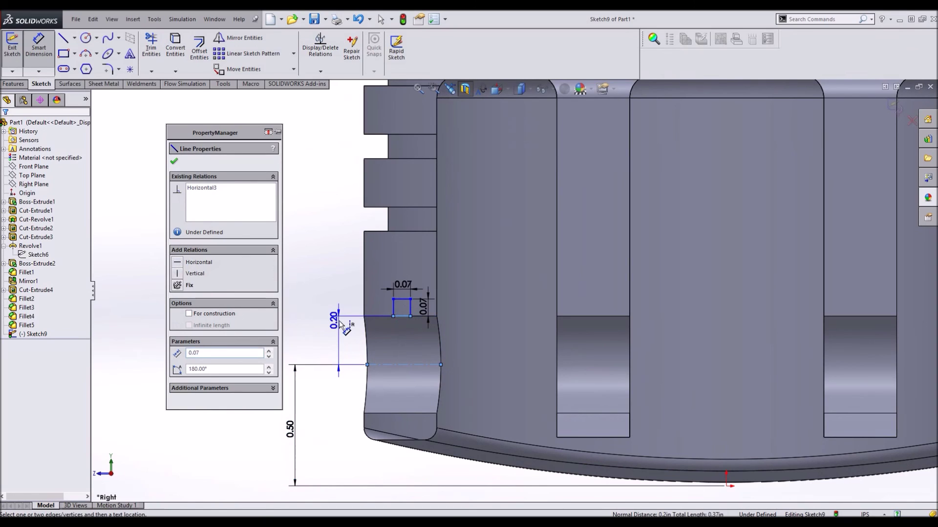
click(339, 324)
key(Return)
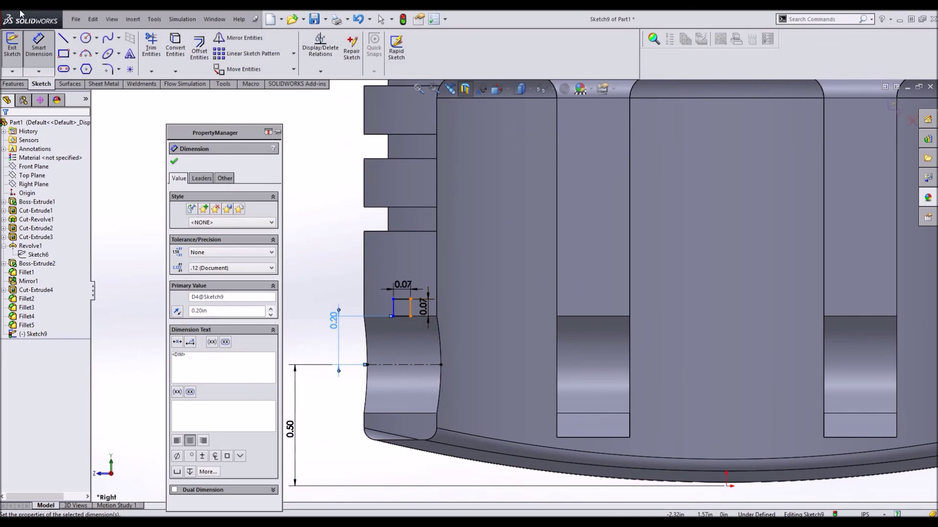
Draw two slanted construction lines, about 0.23 and 0.24 in long, joining the square's lower corners to the nearest centerline endpoints
click(74, 39)
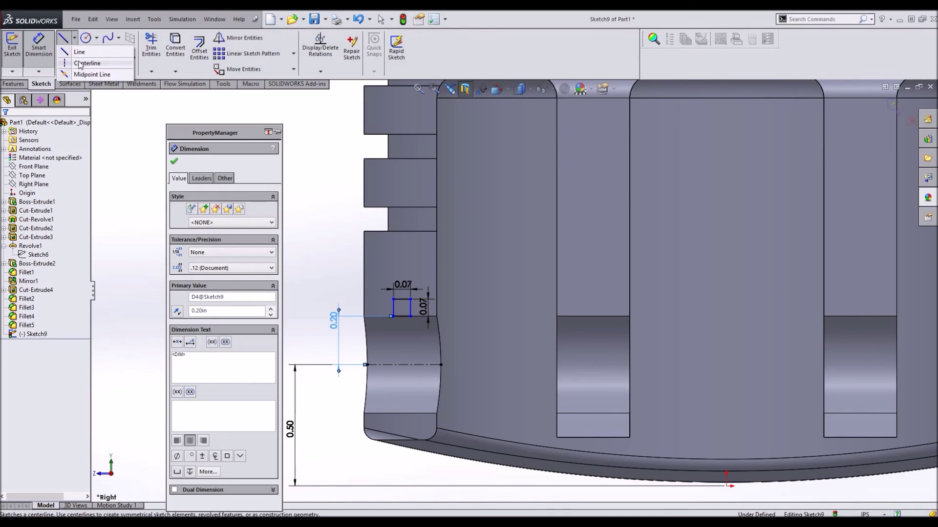
click(88, 54)
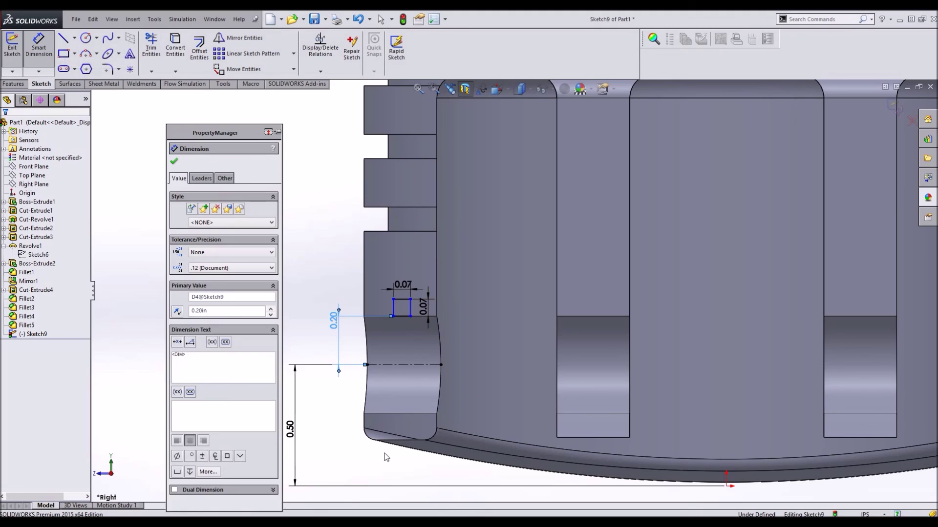
click(393, 316)
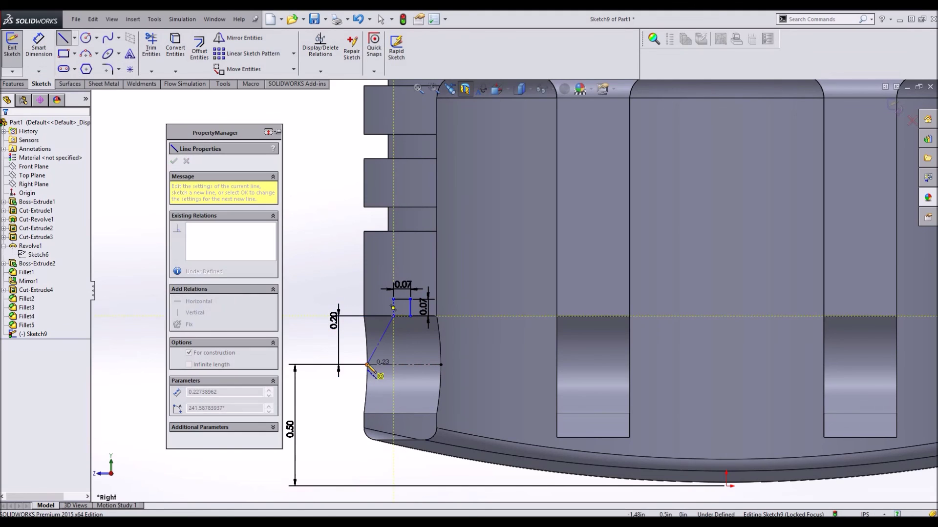
click(367, 365)
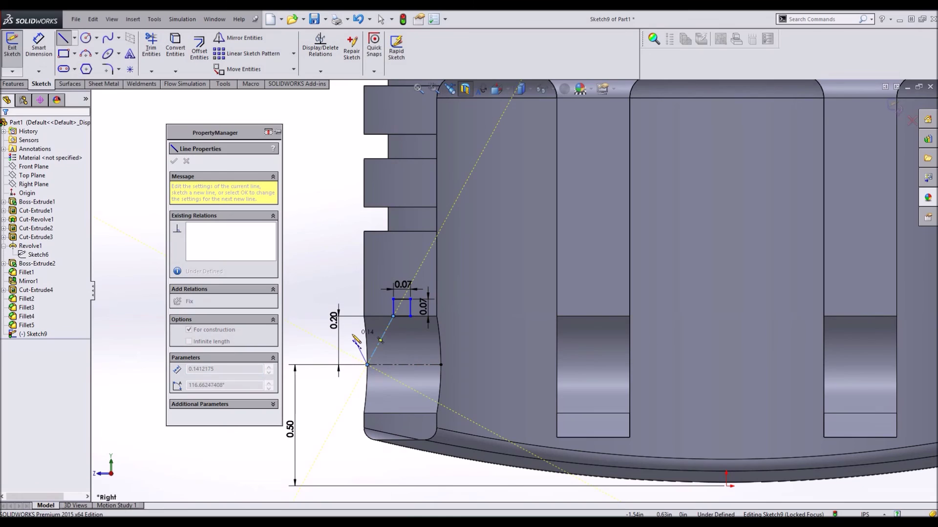
key(Escape)
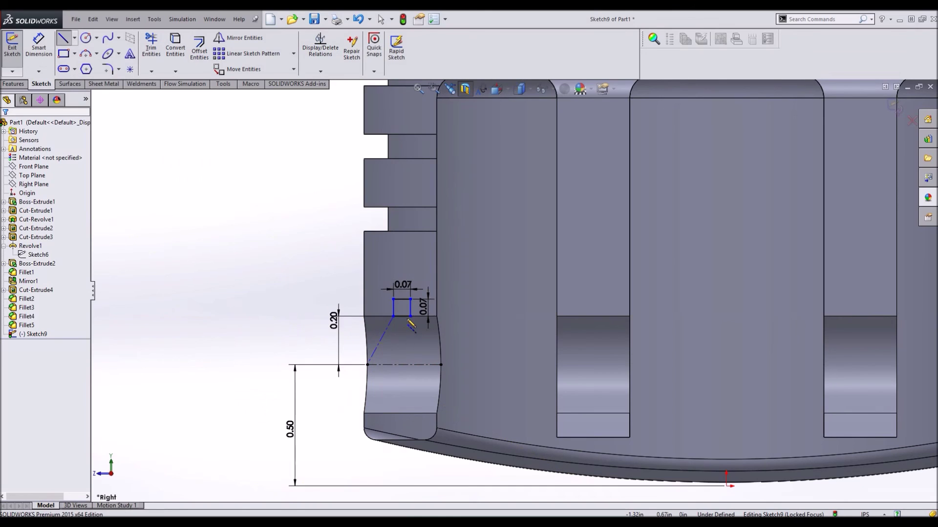
click(410, 316)
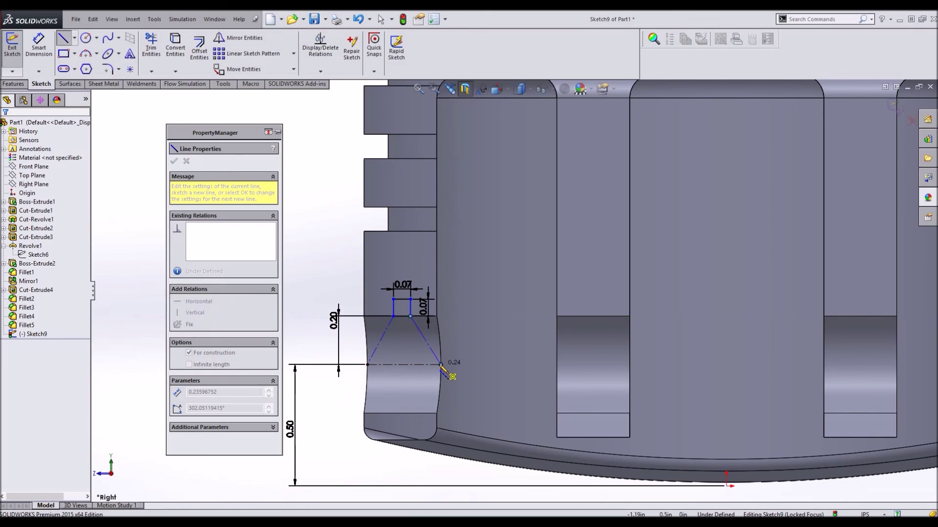
click(441, 364)
key(Escape)
key(Escape)
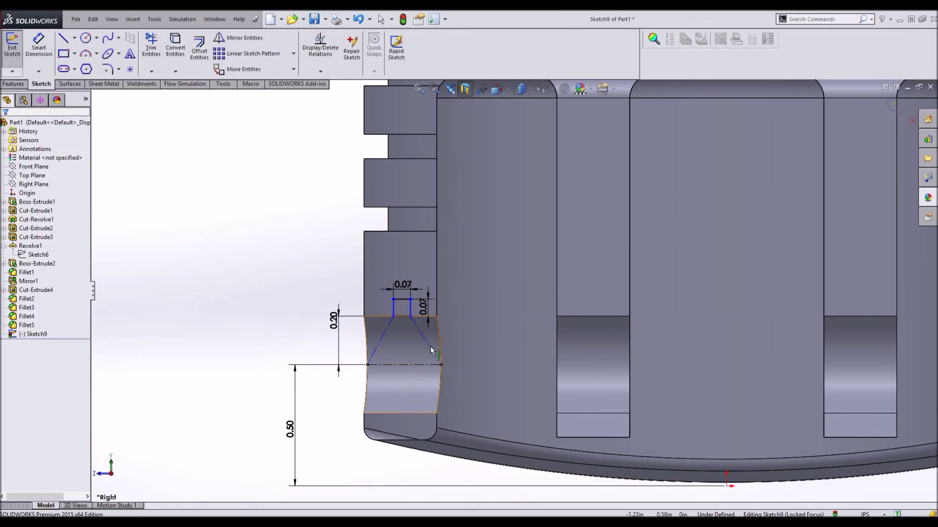
Add an Equal relation between the two slanted construction lines to center the square in the skirt wall
ctrl+click(383, 333)
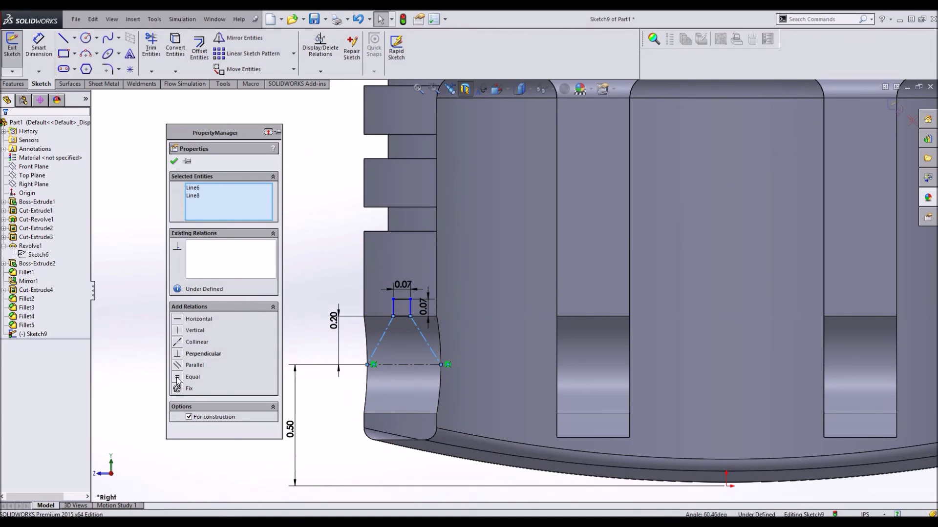
click(178, 379)
click(304, 311)
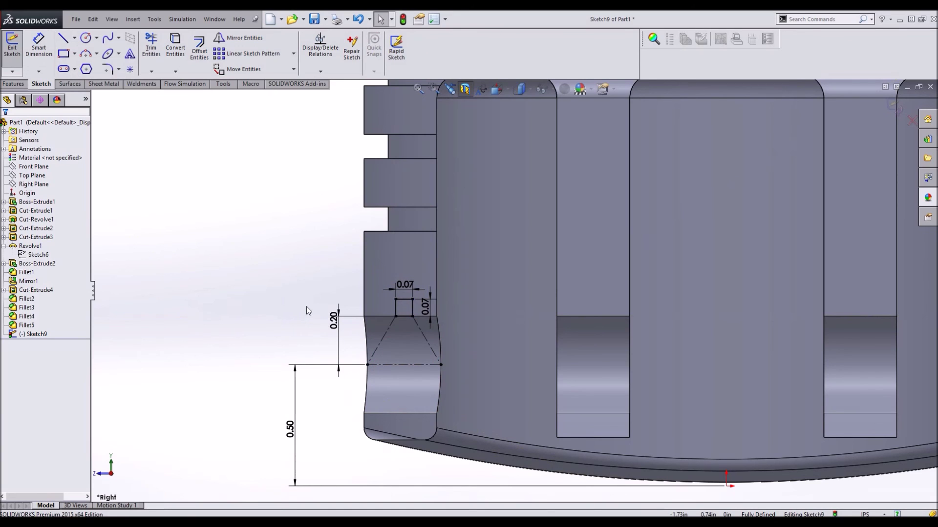
Revolve-cut the square profile 360 degrees around the horizontal centerline to form a groove inside the pin hole
mouse_move(325, 312)
middle_down()
mouse_move(312, 326)
mouse_move(323, 293)
middle_up()
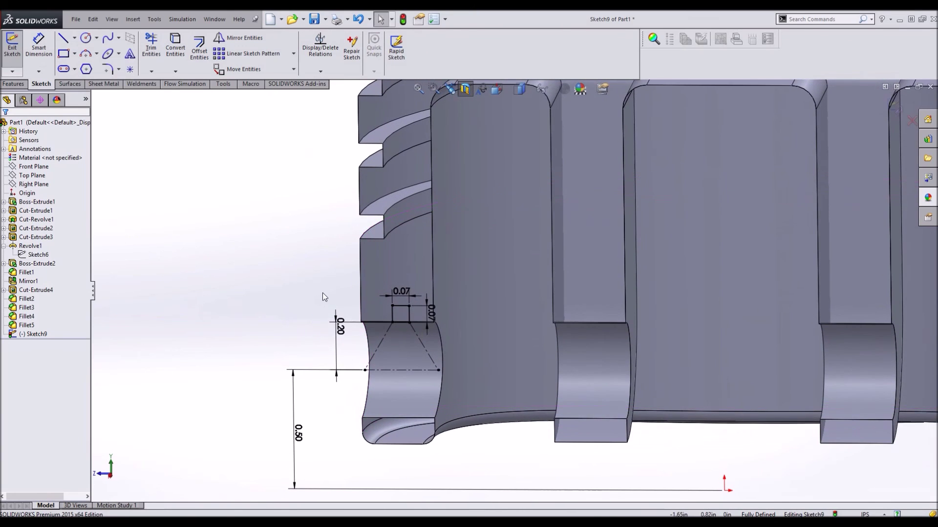
click(15, 84)
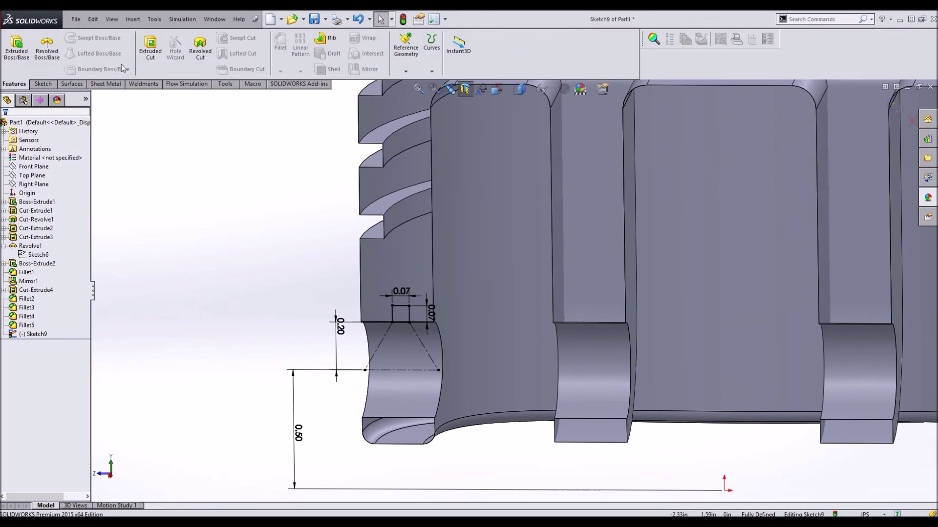
click(199, 53)
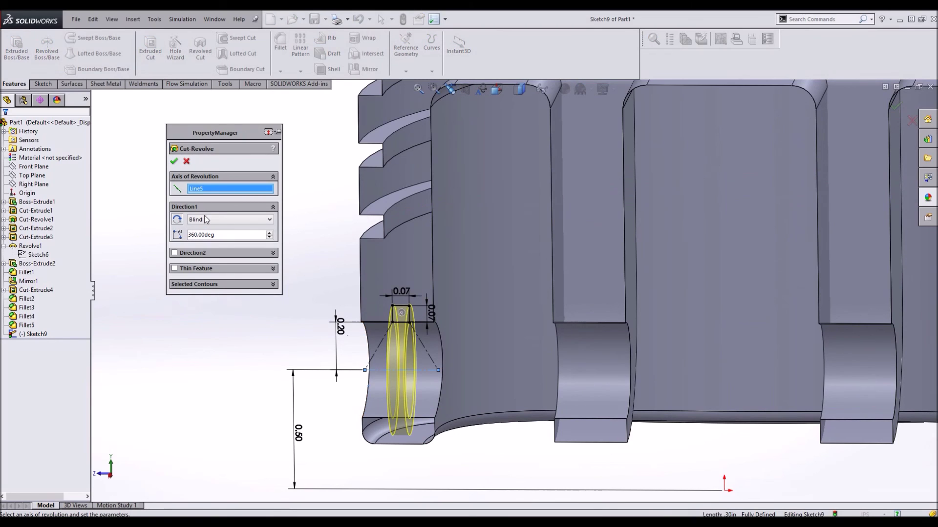
click(173, 161)
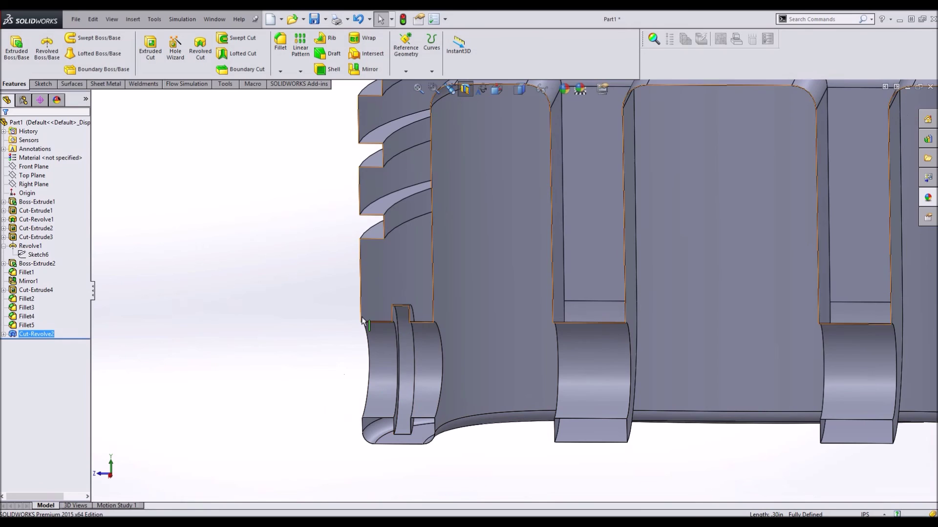
Mirror the revolved pin hole groove about the Front Plane into the opposite pin hole
scroll(464, 403, up, 5)
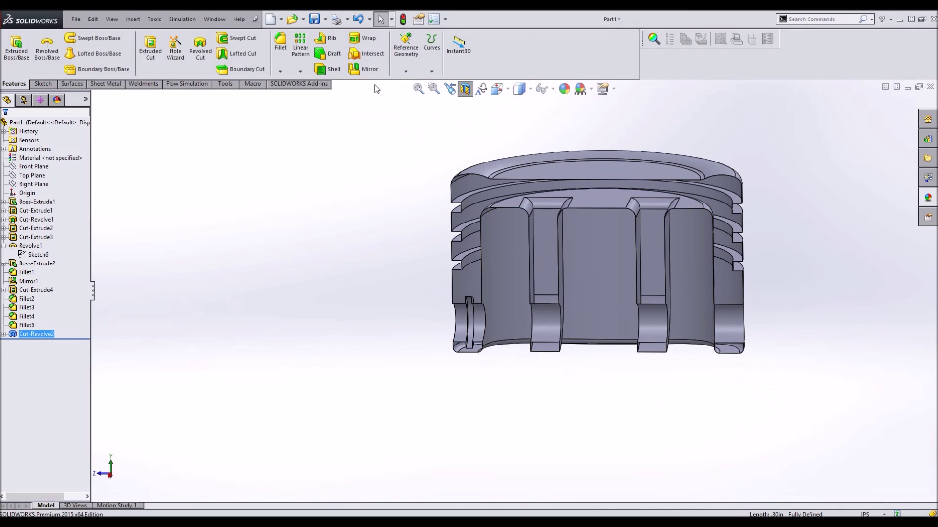
scroll(376, 89, down, 2)
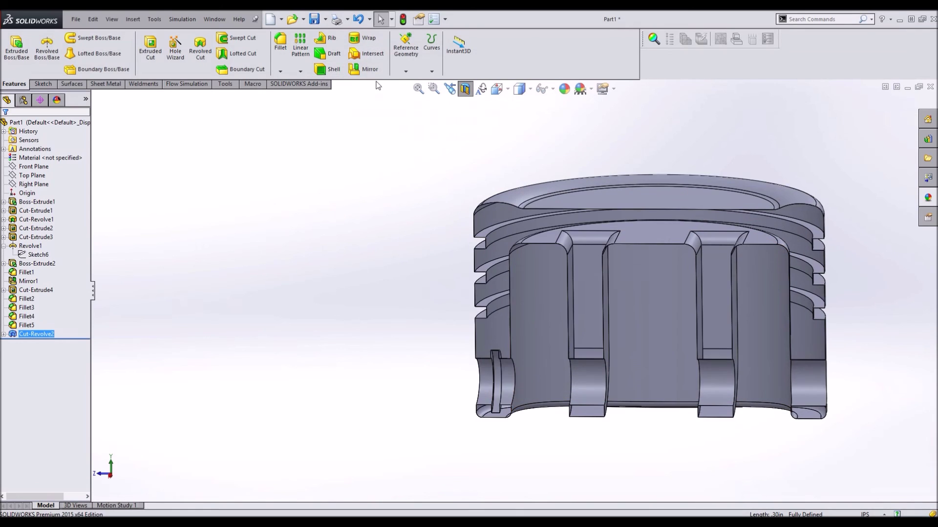
click(41, 169)
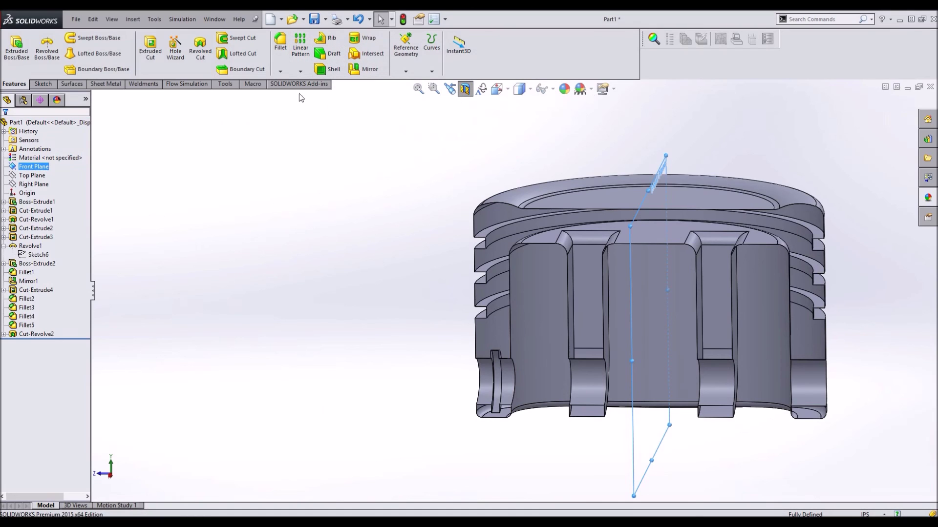
click(366, 69)
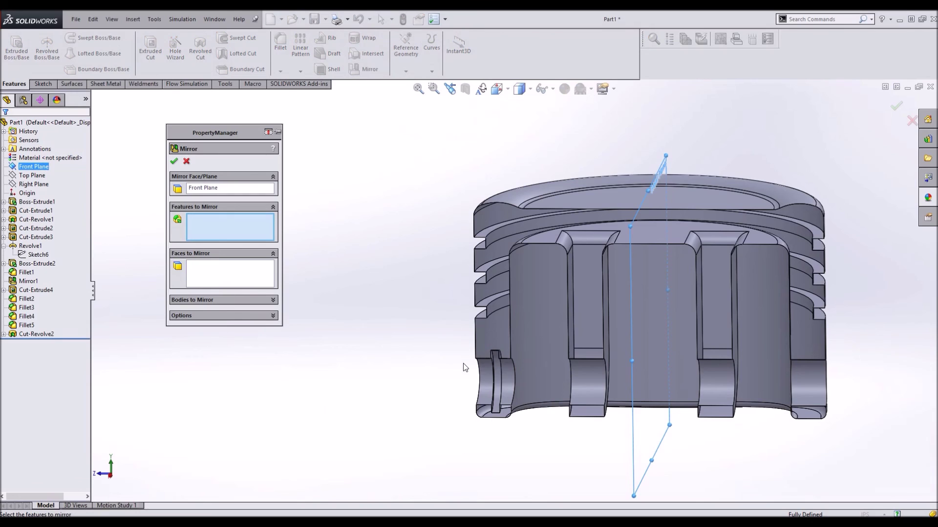
scroll(463, 377, down, 3)
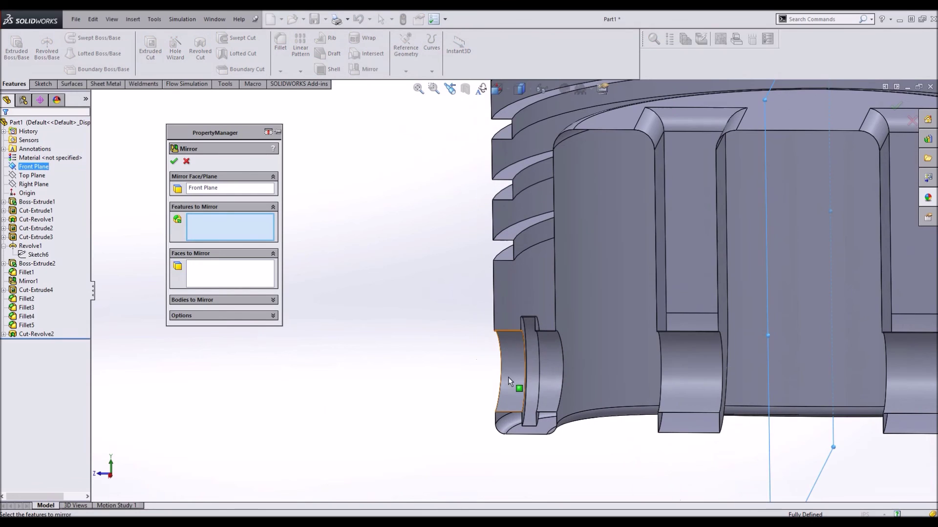
click(534, 360)
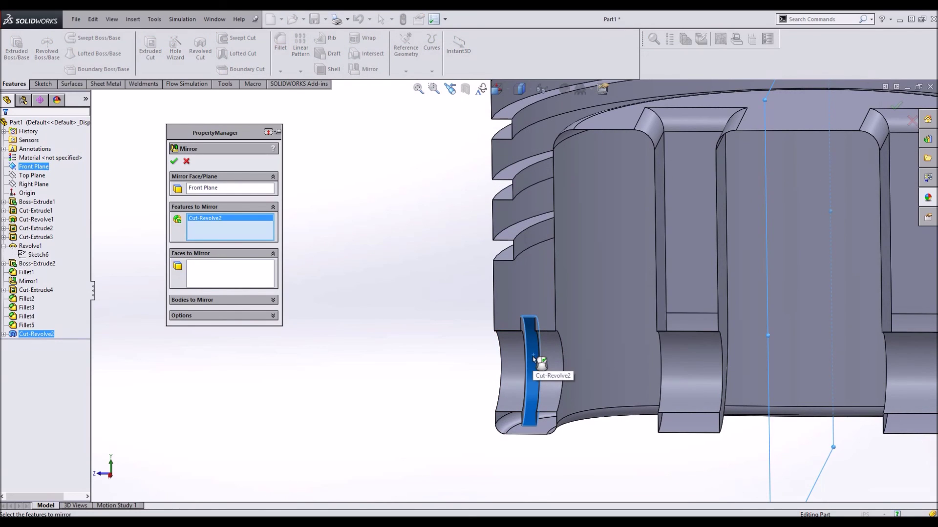
scroll(540, 366, up, 4)
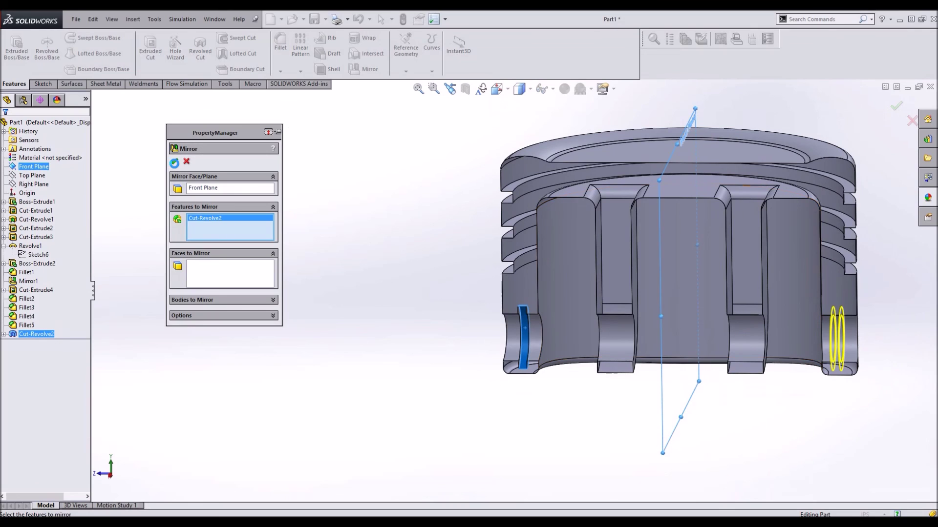
click(895, 105)
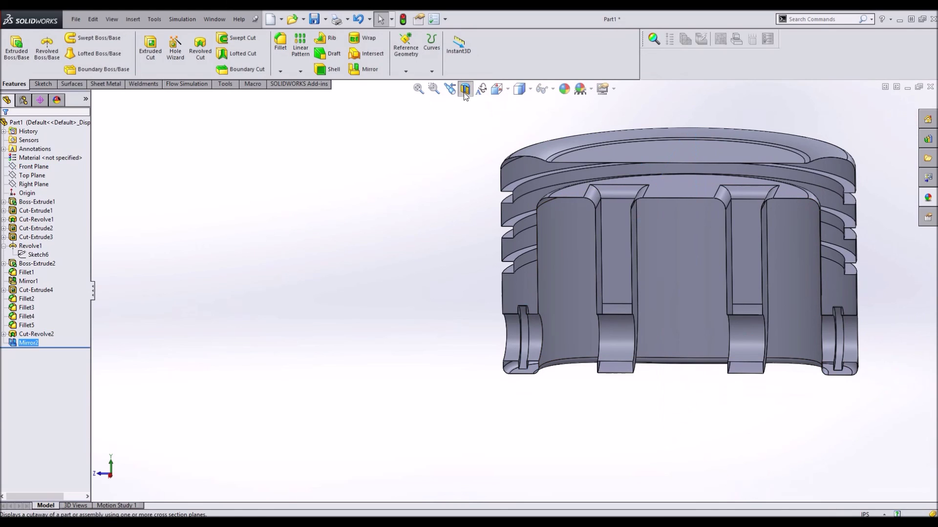
Turn off the section view and show the whole piston from an angled view above
mouse_move(765, 286)
middle_down()
mouse_move(824, 286)
mouse_move(820, 279)
mouse_move(818, 370)
mouse_move(831, 275)
mouse_move(827, 95)
mouse_move(837, 347)
mouse_move(833, 357)
mouse_move(799, 312)
mouse_move(805, 386)
mouse_move(816, 297)
middle_up()
key(f)
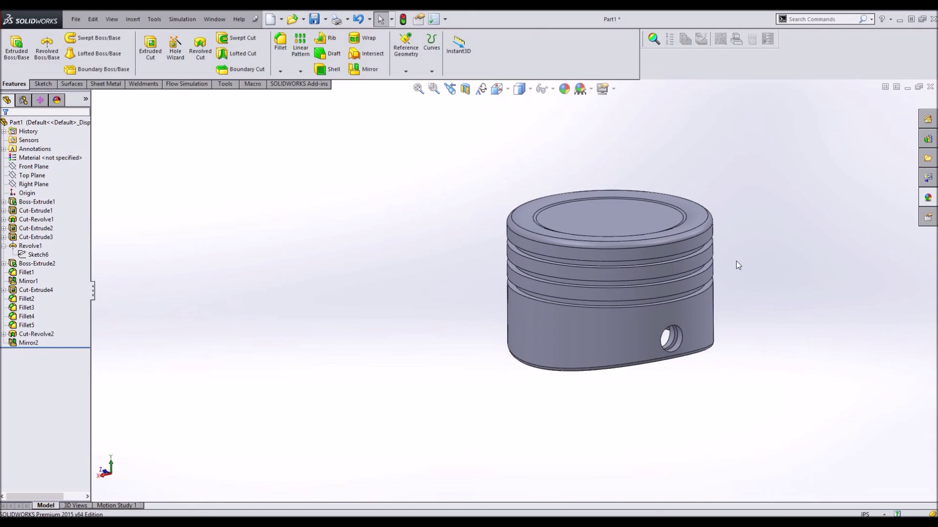